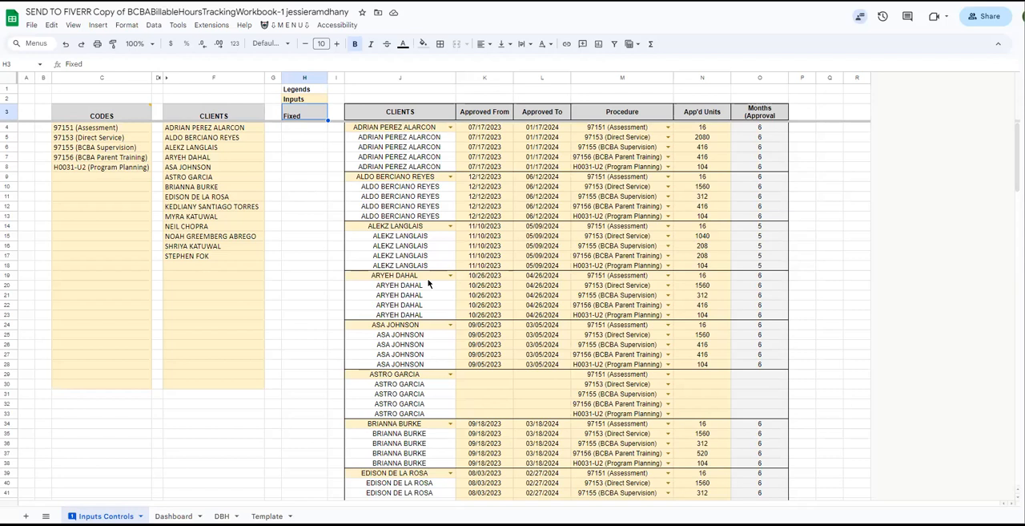
Examine the codes and clients input lists and the legend's Inputs and Fixed colour entries.
{"action": "left_click", "coordinate": [284, 25]}
{"action": "left_click", "coordinate": [258, 258]}
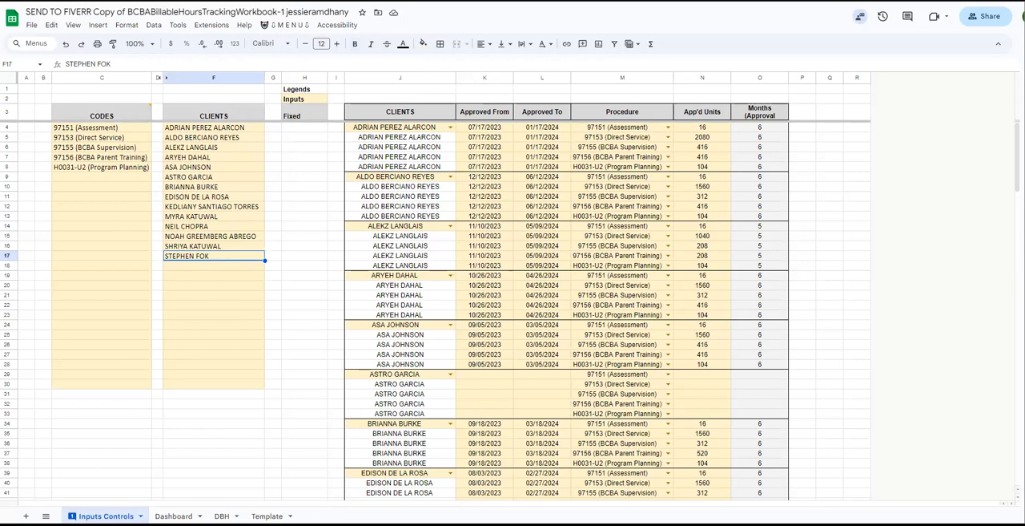
{"action": "left_click_drag", "start_coordinate": [98, 120], "coordinate": [102, 386]}
{"action": "left_click_drag", "start_coordinate": [189, 148], "coordinate": [203, 255]}
{"action": "left_click", "coordinate": [297, 90]}
{"action": "left_click", "coordinate": [300, 100]}
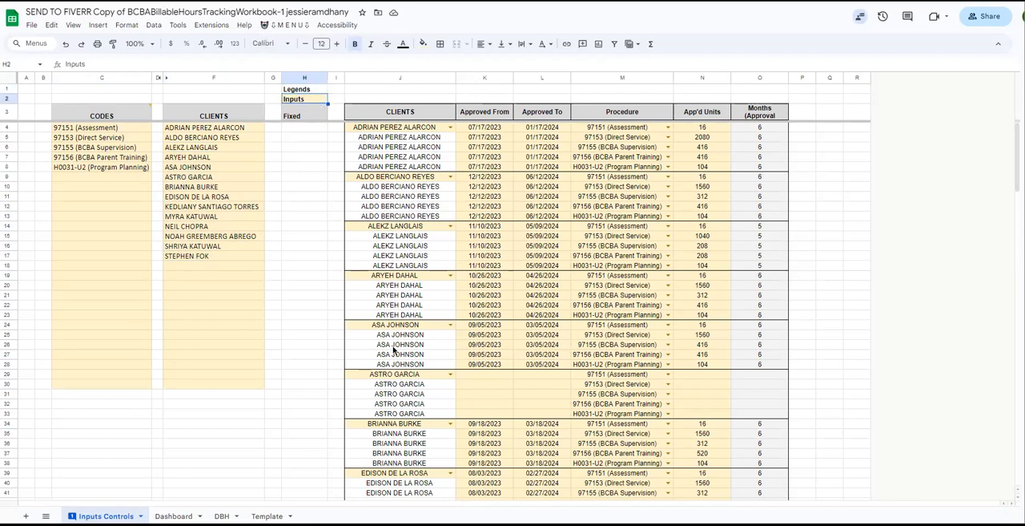
{"action": "left_click", "coordinate": [303, 118]}
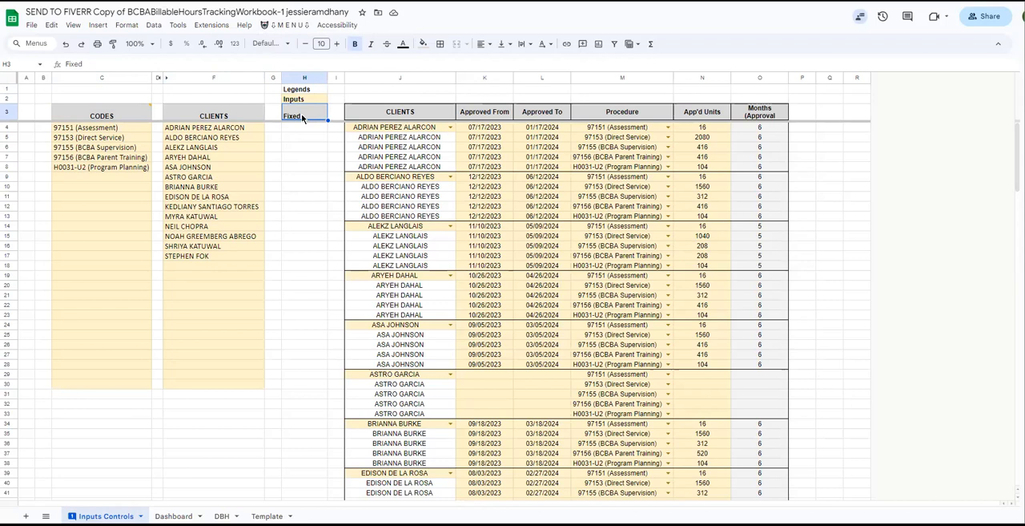
Vertically centre the header cells in row 3 from CODES through Months (C3:O3).
{"action": "left_click_drag", "start_coordinate": [102, 116], "coordinate": [760, 114]}
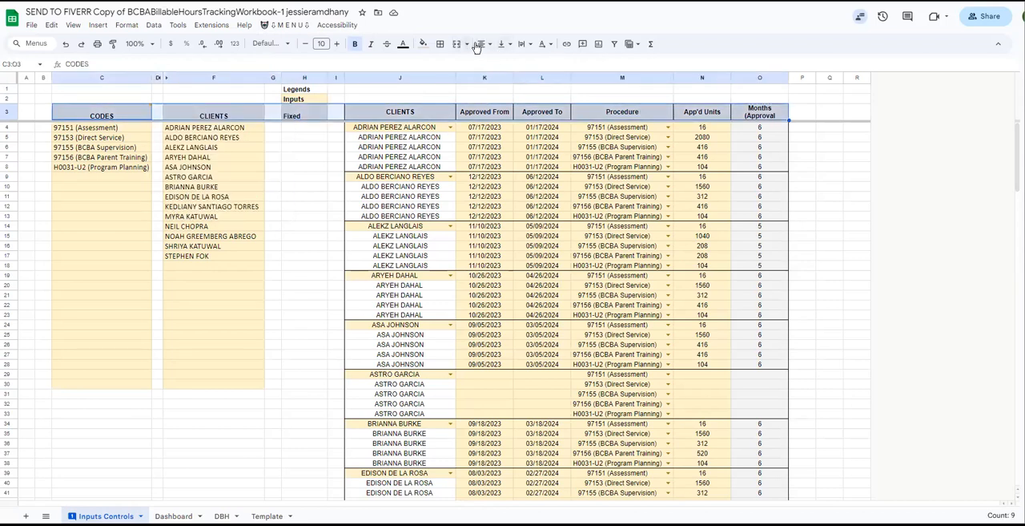
{"action": "left_click", "coordinate": [503, 46]}
{"action": "left_click", "coordinate": [520, 63]}
{"action": "left_click", "coordinate": [304, 176]}
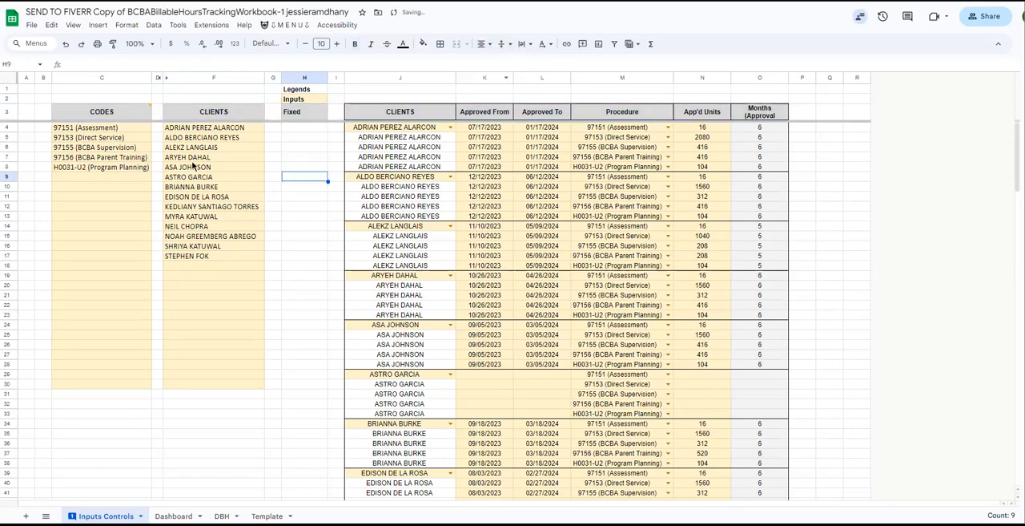
Examine the codes and clients lists and the first client's procedures, approval dates and approved units in the approvals table.
{"action": "left_click_drag", "start_coordinate": [116, 129], "coordinate": [104, 388]}
{"action": "left_click_drag", "start_coordinate": [211, 128], "coordinate": [212, 380]}
{"action": "left_click_drag", "start_coordinate": [106, 128], "coordinate": [215, 374]}
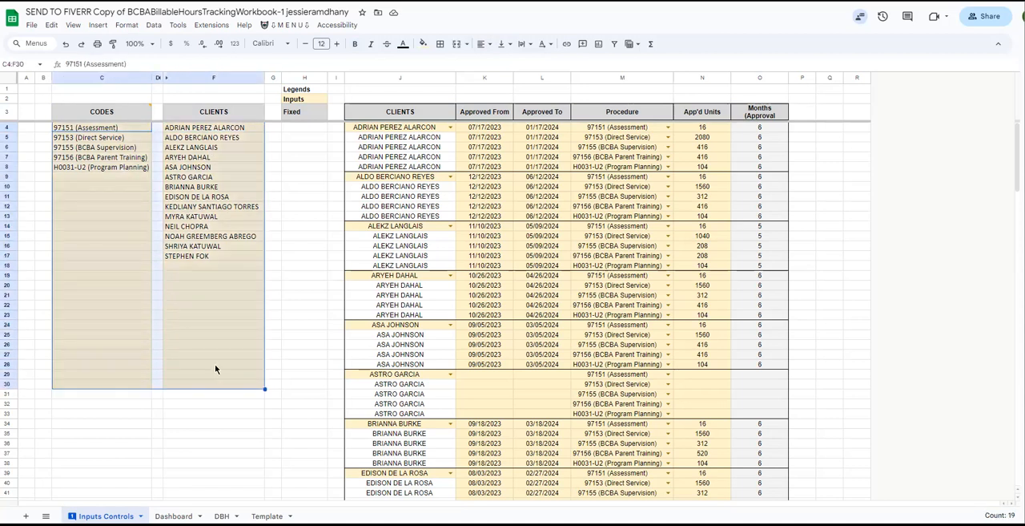
{"action": "left_click", "coordinate": [228, 129]}
{"action": "left_click_drag", "start_coordinate": [109, 130], "coordinate": [109, 170]}
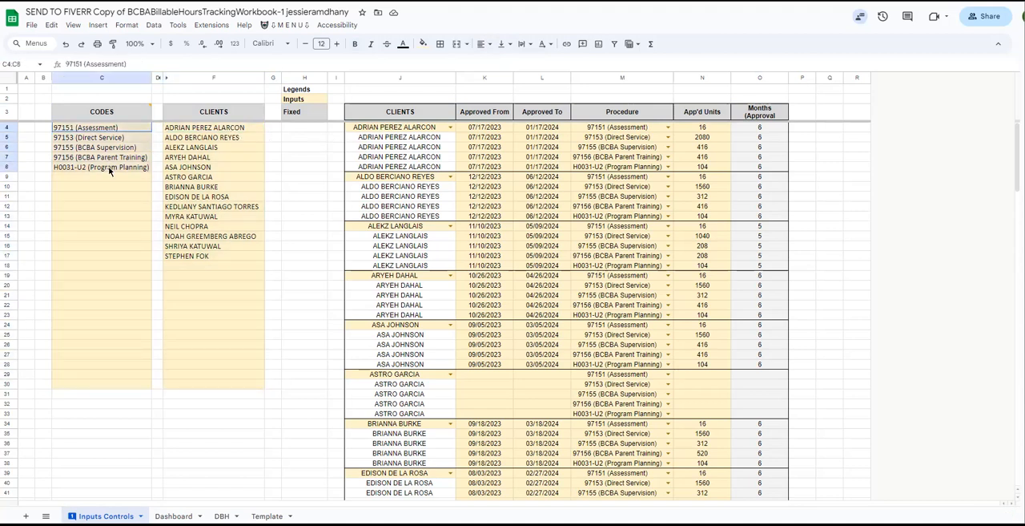
{"action": "left_click_drag", "start_coordinate": [588, 128], "coordinate": [592, 170]}
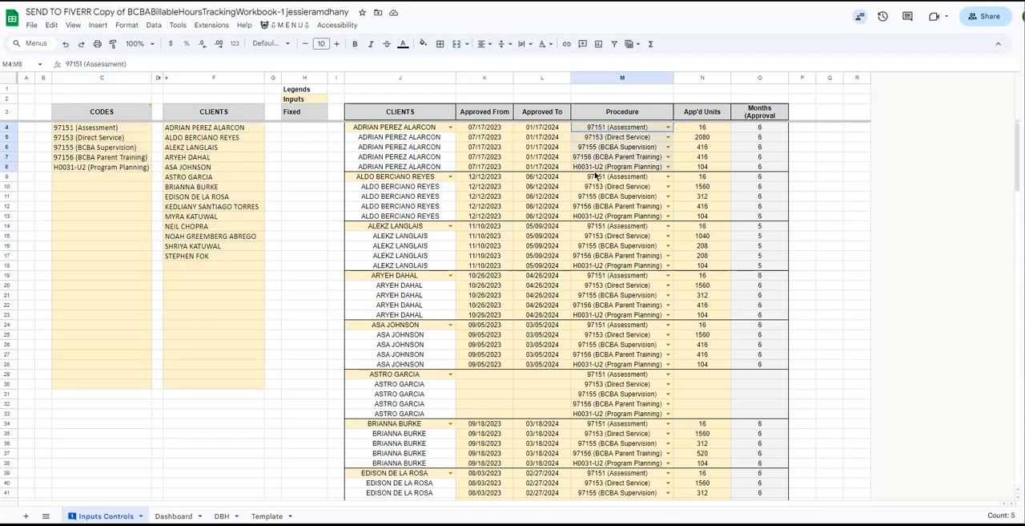
{"action": "left_click_drag", "start_coordinate": [491, 130], "coordinate": [542, 129]}
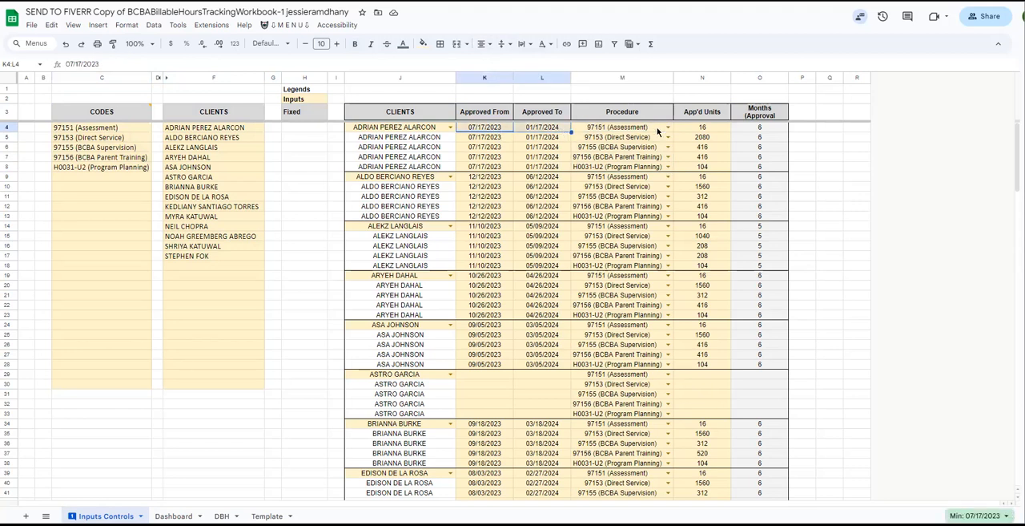
{"action": "left_click_drag", "start_coordinate": [705, 127], "coordinate": [710, 170]}
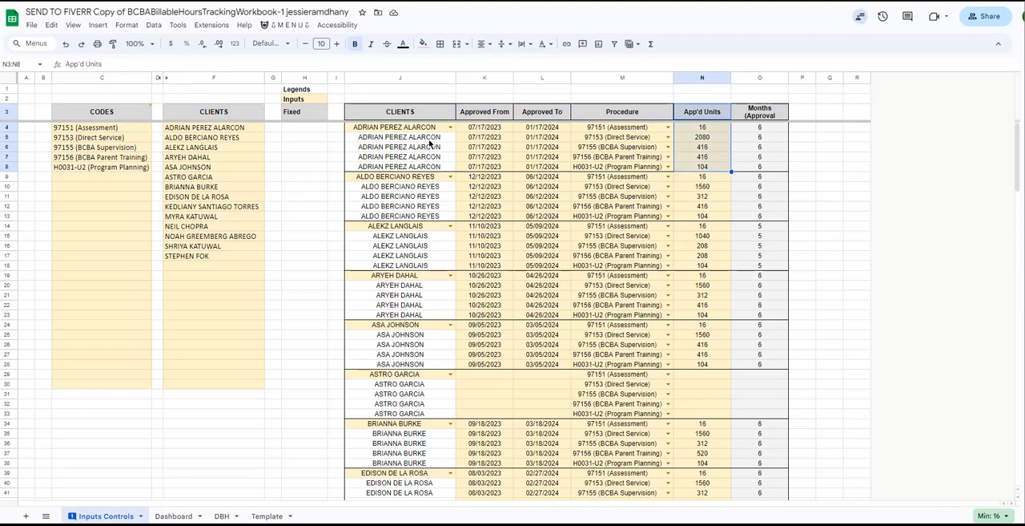
{"action": "left_click_drag", "start_coordinate": [586, 130], "coordinate": [407, 166]}
{"action": "scroll", "coordinate": [407, 165], "scroll_direction": "down", "scroll_amount": 2}
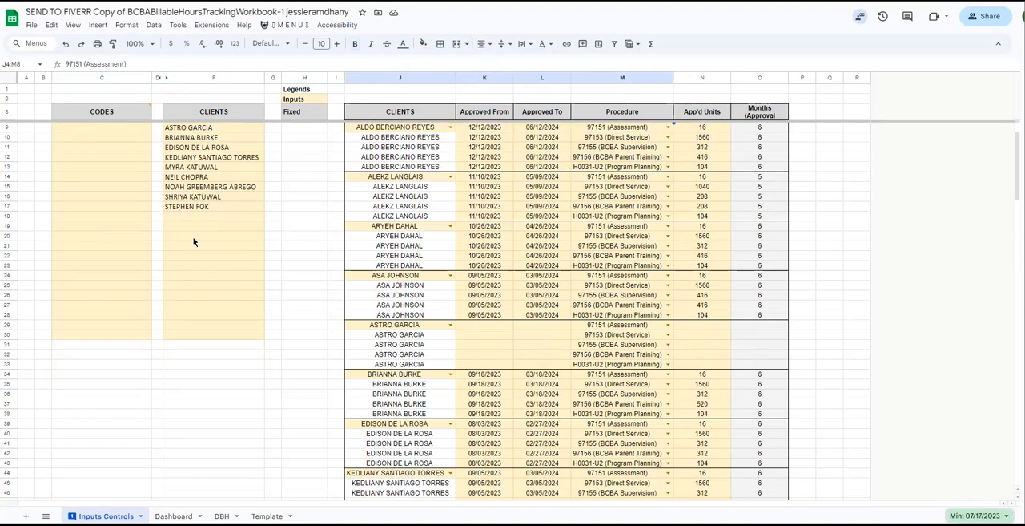
{"action": "scroll", "coordinate": [193, 241], "scroll_direction": "up", "scroll_amount": 2}
Add a test client named aaaaa in the first empty cell of the column F clients list.
{"action": "left_click_drag", "start_coordinate": [200, 268], "coordinate": [208, 392]}
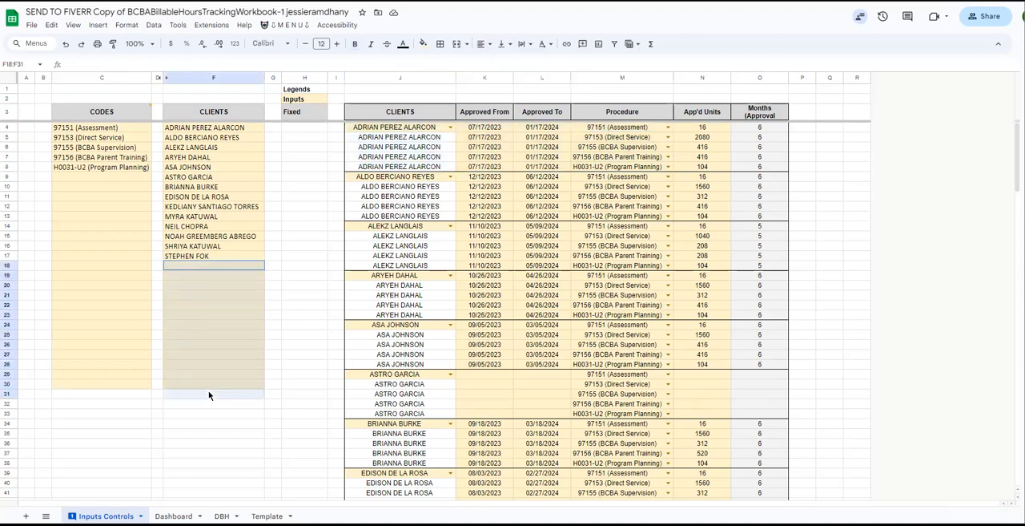
{"action": "left_click", "coordinate": [199, 268]}
{"action": "type", "text": "aaaa"}
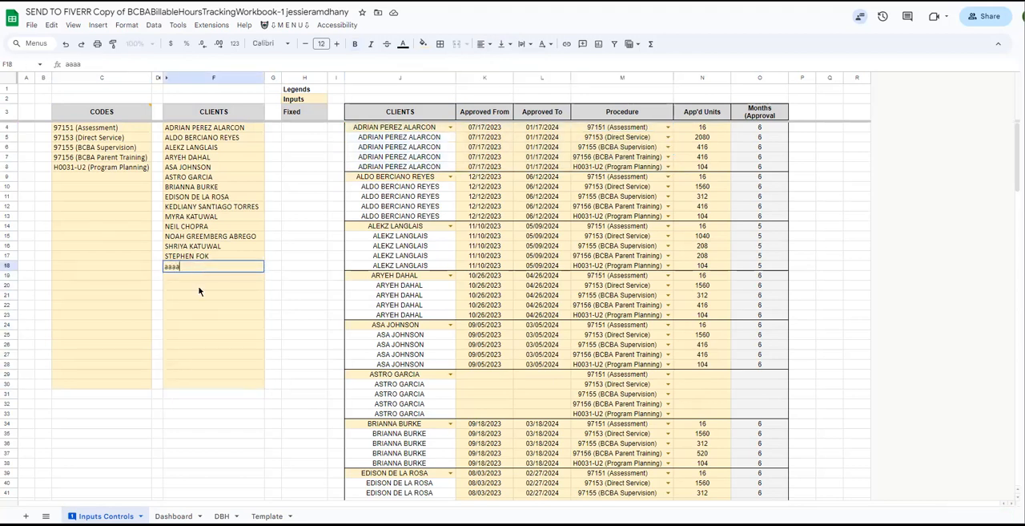
{"action": "scroll", "coordinate": [252, 281], "scroll_direction": "down", "scroll_amount": 4}
{"action": "left_click", "coordinate": [239, 237]}
Assign the client aaaaa to the first empty block of the approvals table at J74, and select its approval date cells.
{"action": "scroll", "coordinate": [276, 319], "scroll_direction": "down", "scroll_amount": 15}
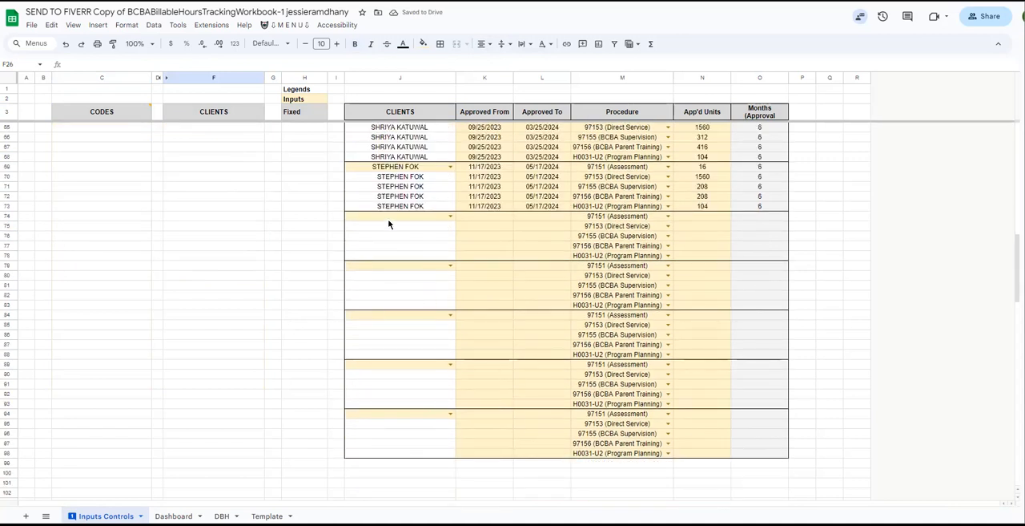
{"action": "left_click", "coordinate": [392, 219]}
{"action": "left_click", "coordinate": [450, 216]}
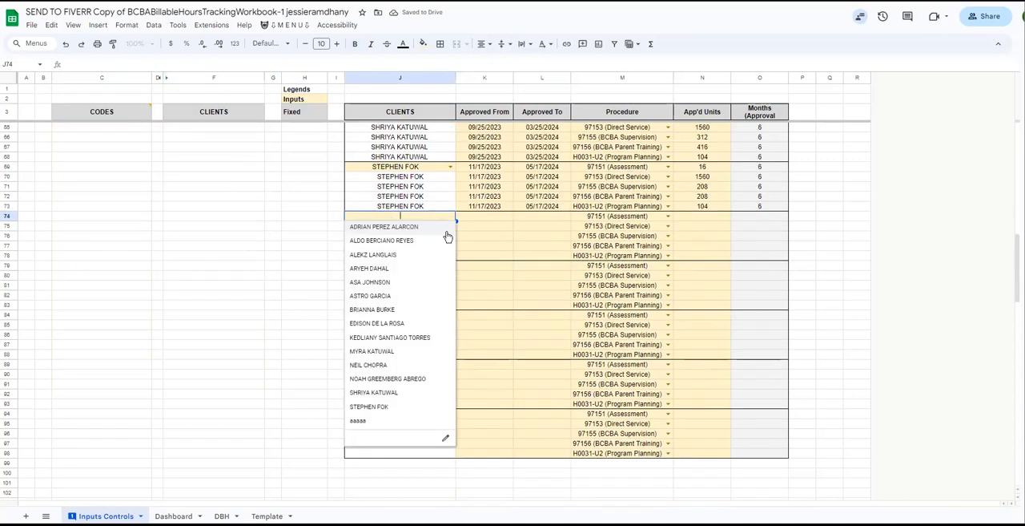
{"action": "left_click", "coordinate": [403, 418]}
{"action": "left_click_drag", "start_coordinate": [506, 220], "coordinate": [539, 261]}
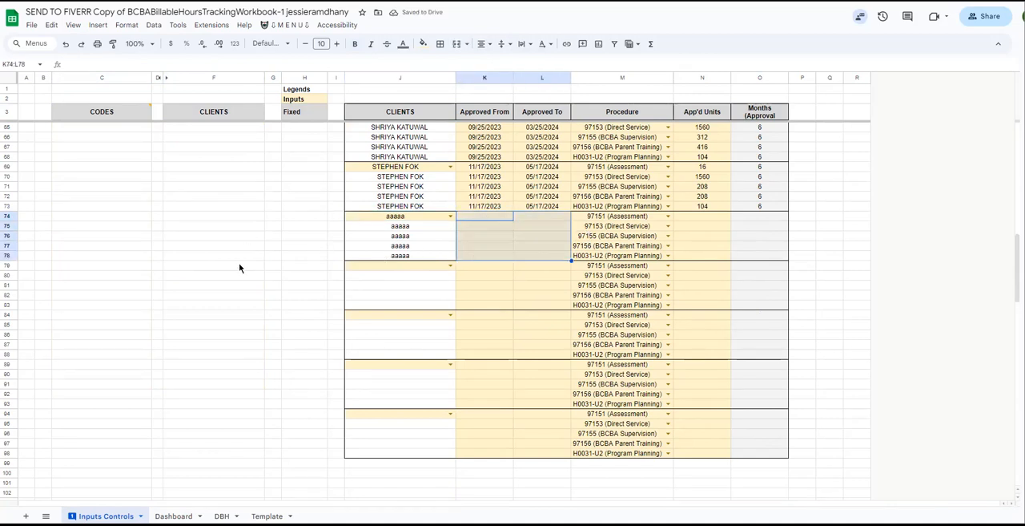
On the Template sheet, choose the first listed client for the client cell beside the procedure codes.
{"action": "scroll", "coordinate": [239, 267], "scroll_direction": "up", "scroll_amount": 15}
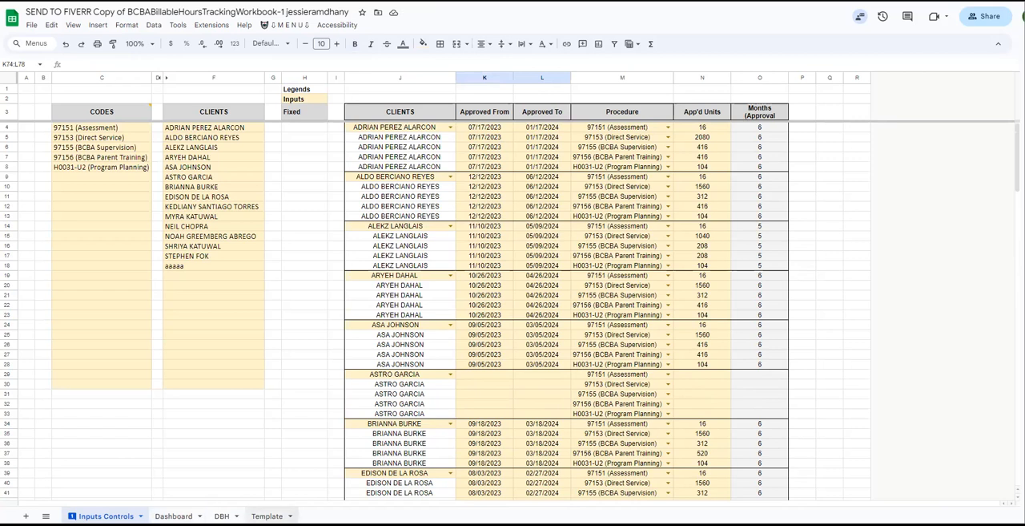
{"action": "left_click", "coordinate": [267, 515]}
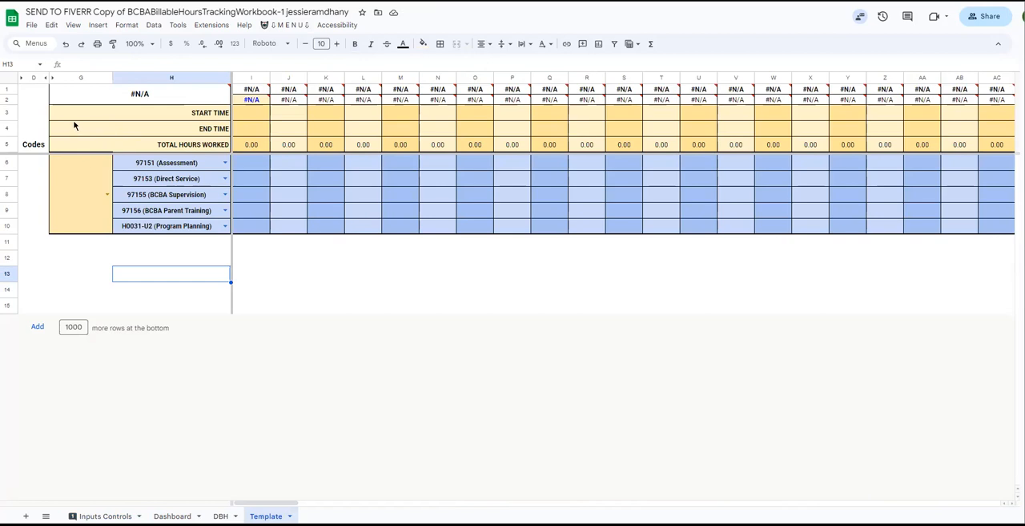
{"action": "left_click", "coordinate": [105, 196]}
{"action": "left_click", "coordinate": [105, 196]}
{"action": "left_click", "coordinate": [85, 242]}
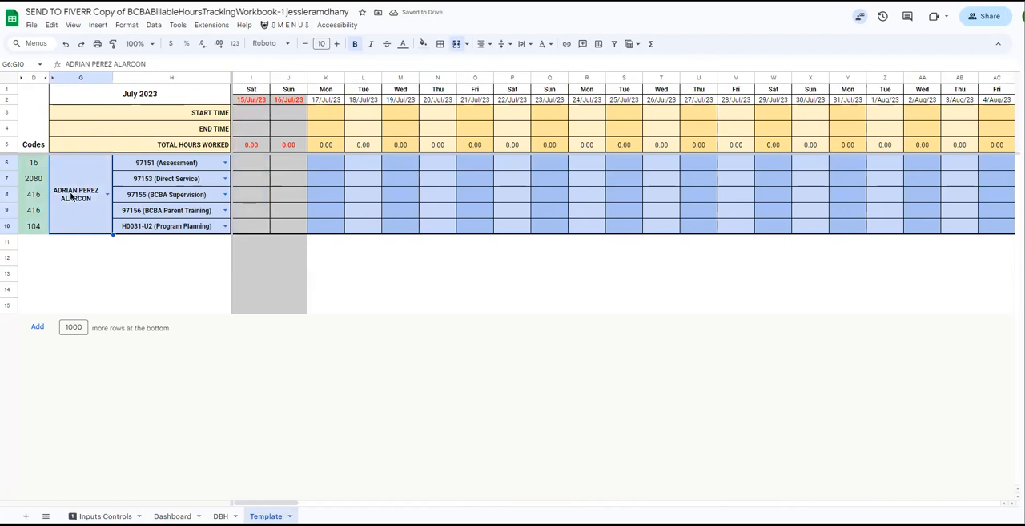
Examine the remaining units for each procedure code, the daily entry grid and the greyed 15–16/Jul/23 columns.
{"action": "left_click_drag", "start_coordinate": [35, 164], "coordinate": [36, 229]}
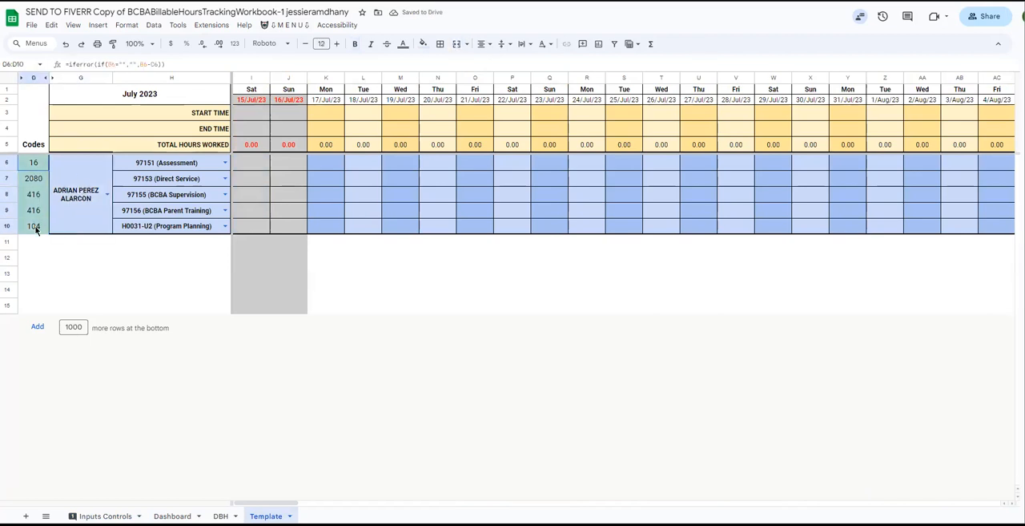
{"action": "left_click_drag", "start_coordinate": [39, 166], "coordinate": [35, 225]}
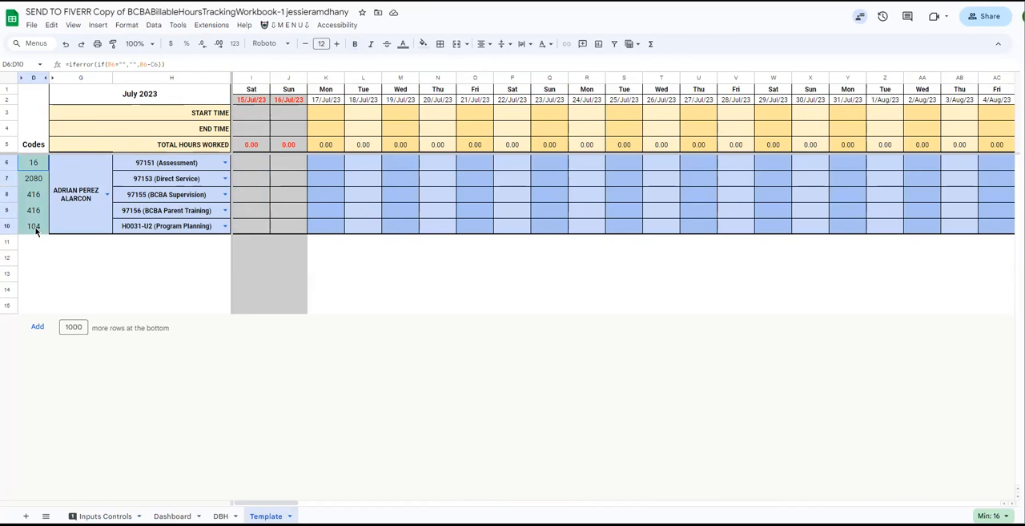
{"action": "left_click", "coordinate": [33, 168]}
{"action": "left_click", "coordinate": [34, 182]}
{"action": "left_click", "coordinate": [34, 196]}
{"action": "left_click", "coordinate": [34, 211]}
{"action": "left_click", "coordinate": [33, 228]}
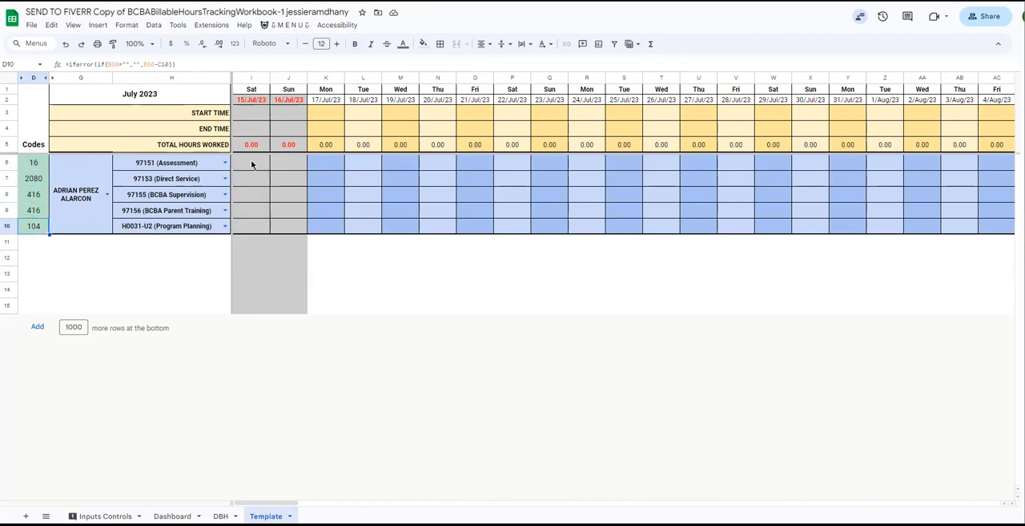
{"action": "left_click", "coordinate": [324, 169]}
{"action": "left_click_drag", "start_coordinate": [325, 170], "coordinate": [736, 228]}
{"action": "left_click_drag", "start_coordinate": [253, 100], "coordinate": [281, 311]}
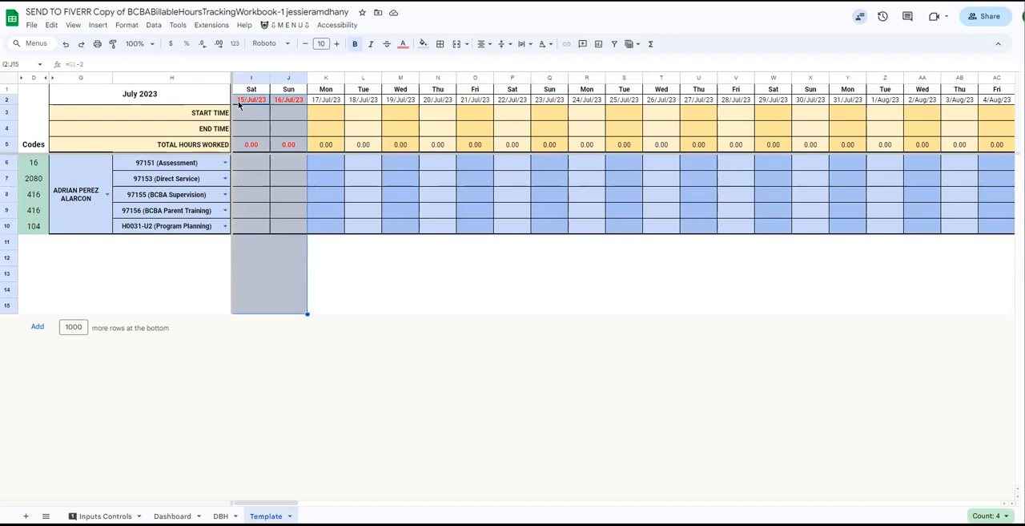
{"action": "left_click", "coordinate": [62, 196]}
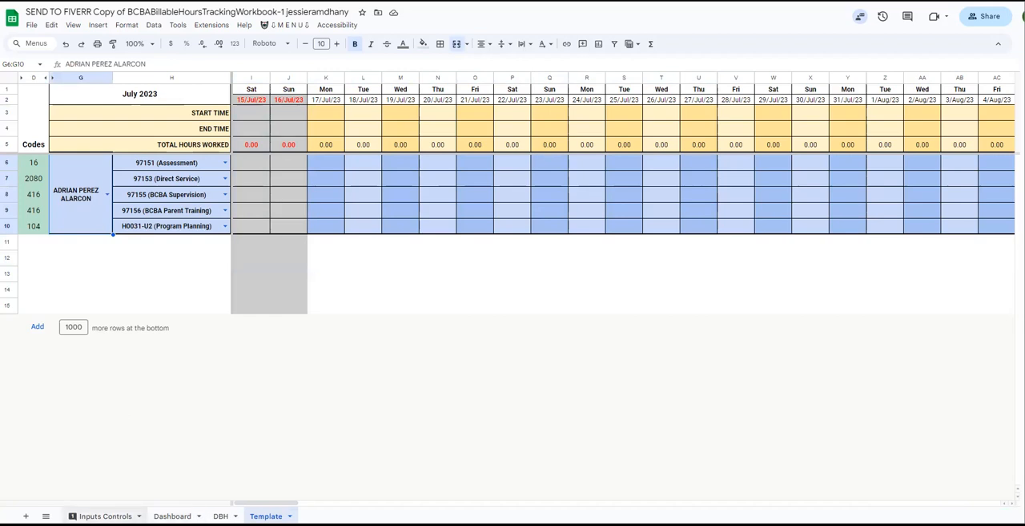
Compare the first client's Approved From date on Inputs Controls with the greyed 15–16/Jul/23 columns on the Template sheet.
{"action": "left_click", "coordinate": [105, 515]}
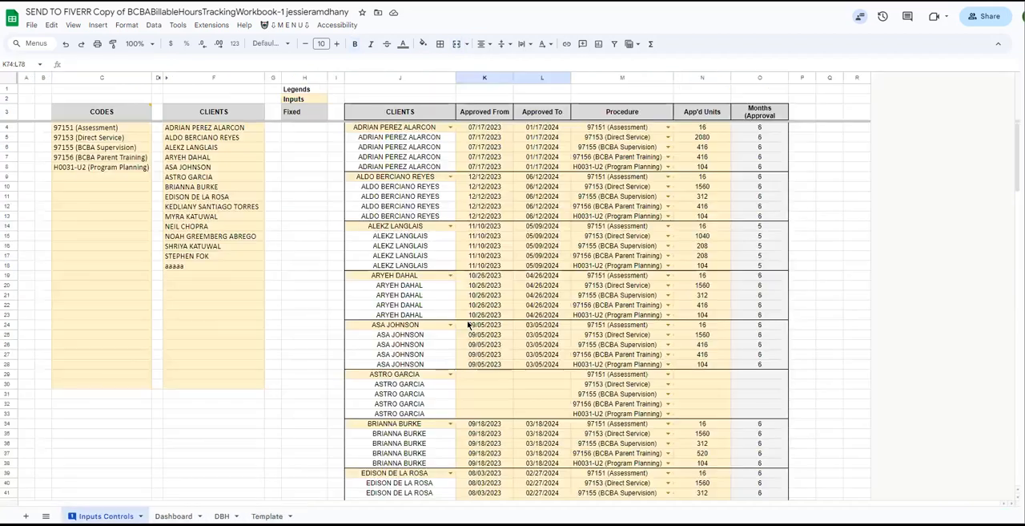
{"action": "left_click", "coordinate": [485, 130]}
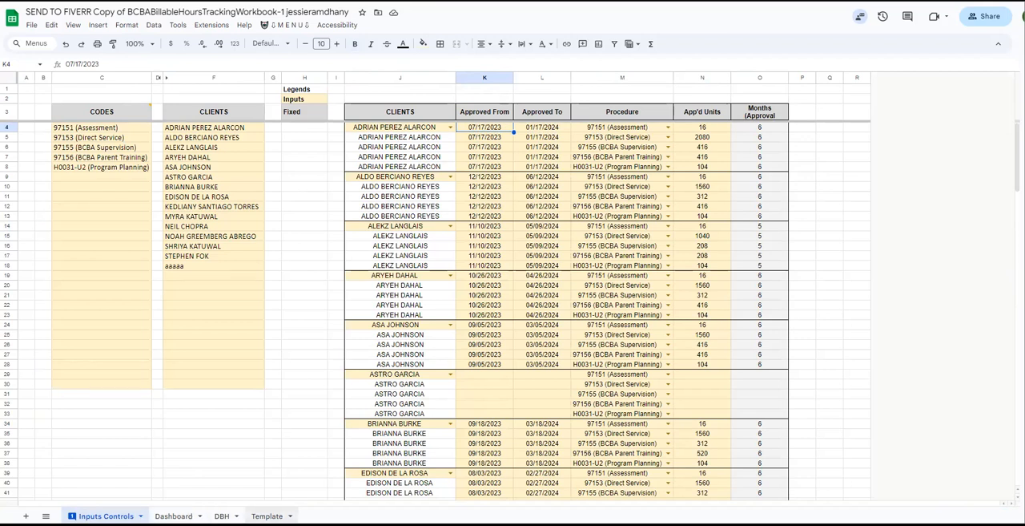
{"action": "left_click", "coordinate": [266, 515]}
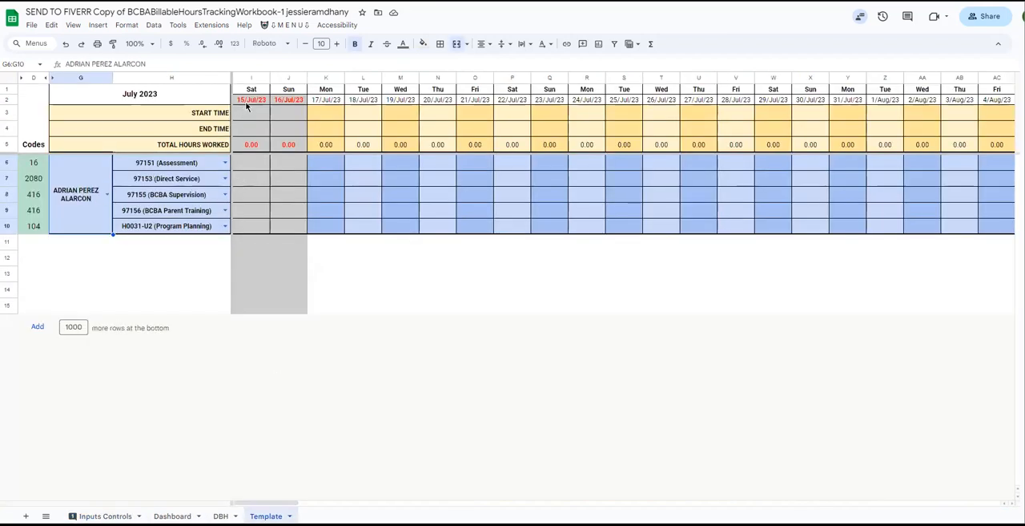
{"action": "left_click_drag", "start_coordinate": [277, 104], "coordinate": [261, 304]}
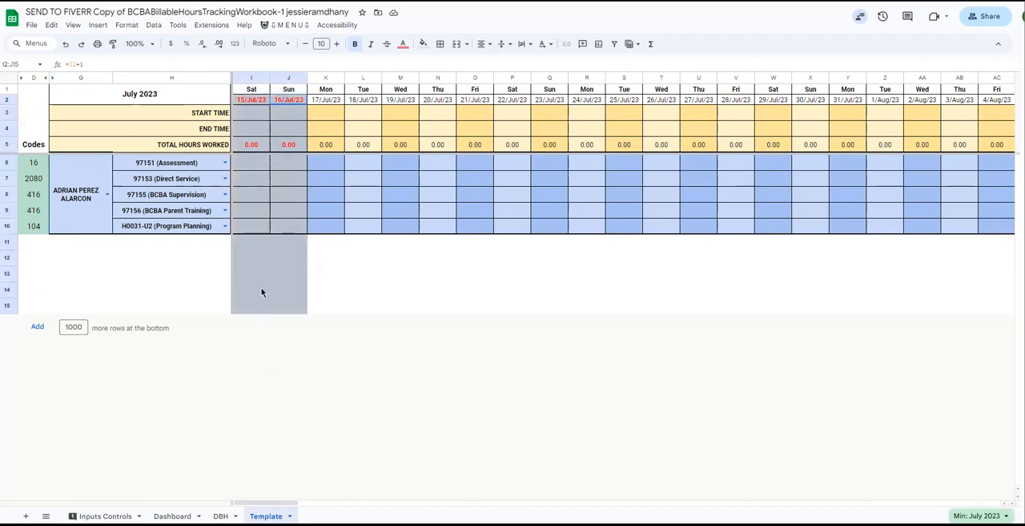
{"action": "left_click", "coordinate": [249, 183]}
{"action": "left_click_drag", "start_coordinate": [245, 160], "coordinate": [282, 229]}
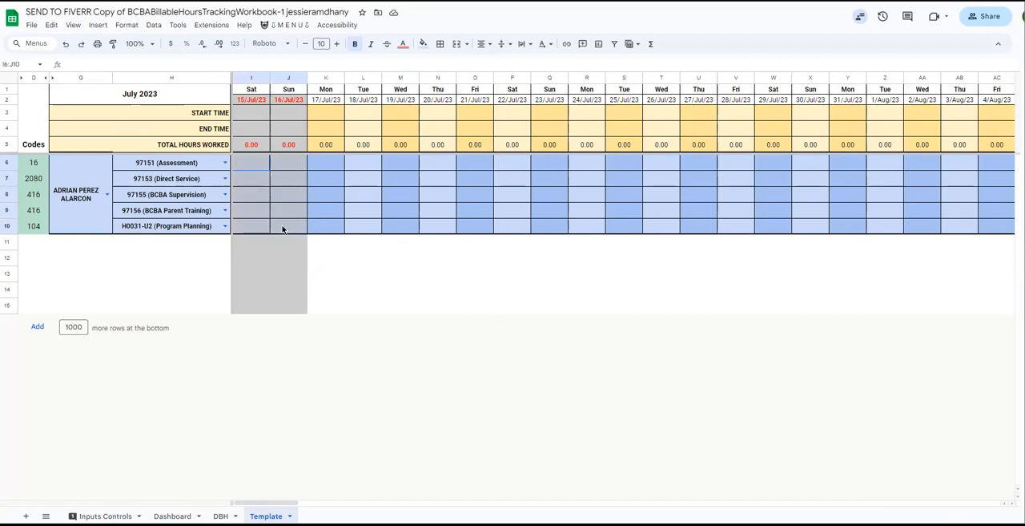
Enter 1 unit of 97151 (Assessment) on both 15/Jul/23 and 17/Jul/23, and check the code's remaining units.
{"action": "left_click", "coordinate": [245, 162]}
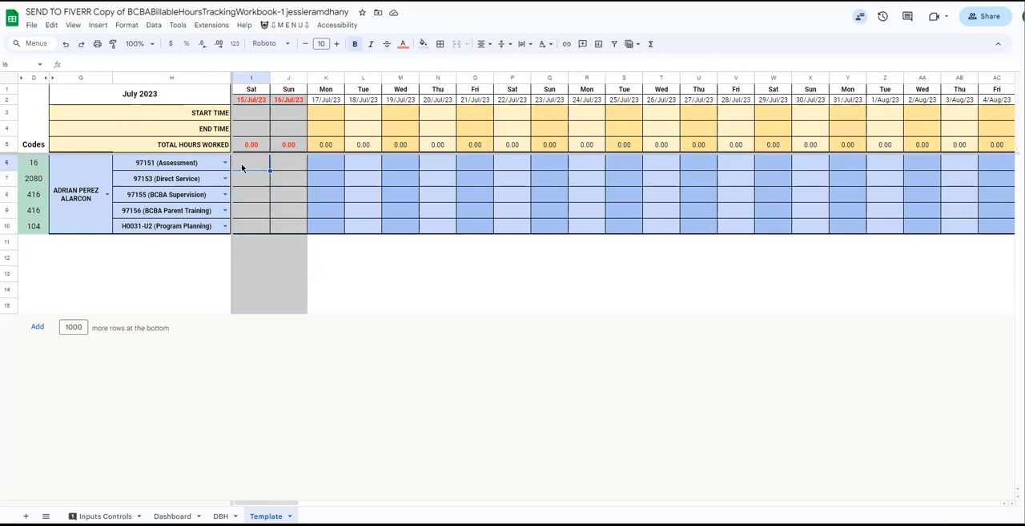
{"action": "type", "text": "1"}
{"action": "key", "text": "Return"}
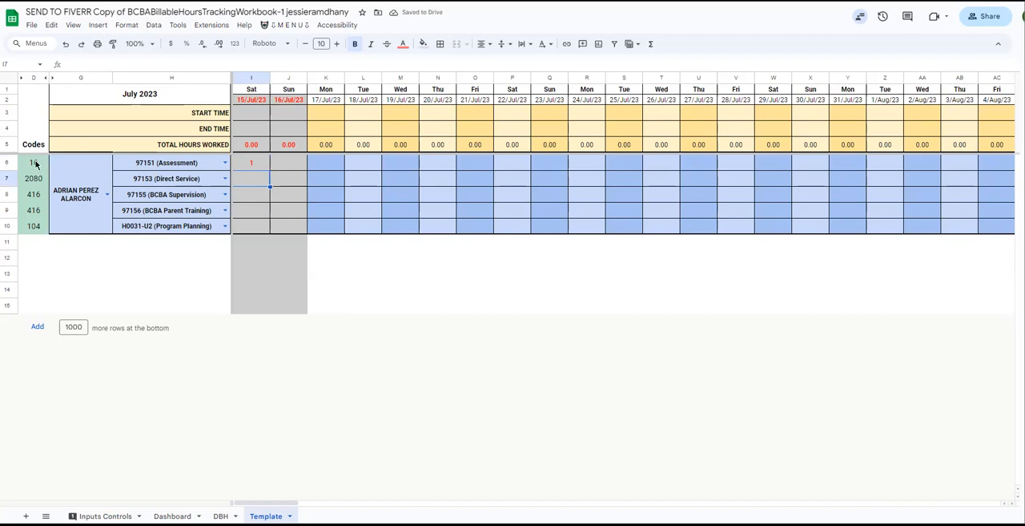
{"action": "left_click", "coordinate": [320, 164]}
{"action": "type", "text": "1"}
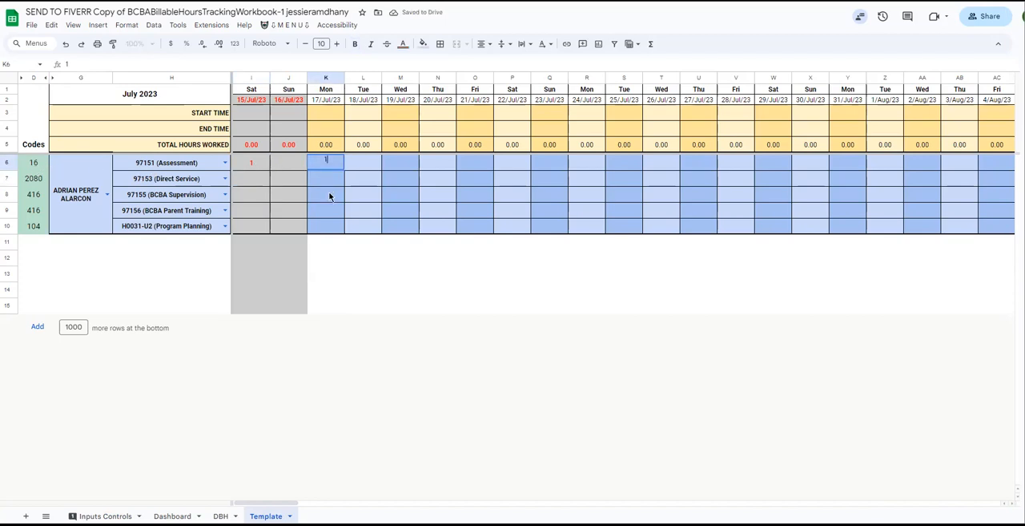
{"action": "left_click", "coordinate": [334, 195]}
{"action": "left_click", "coordinate": [34, 164]}
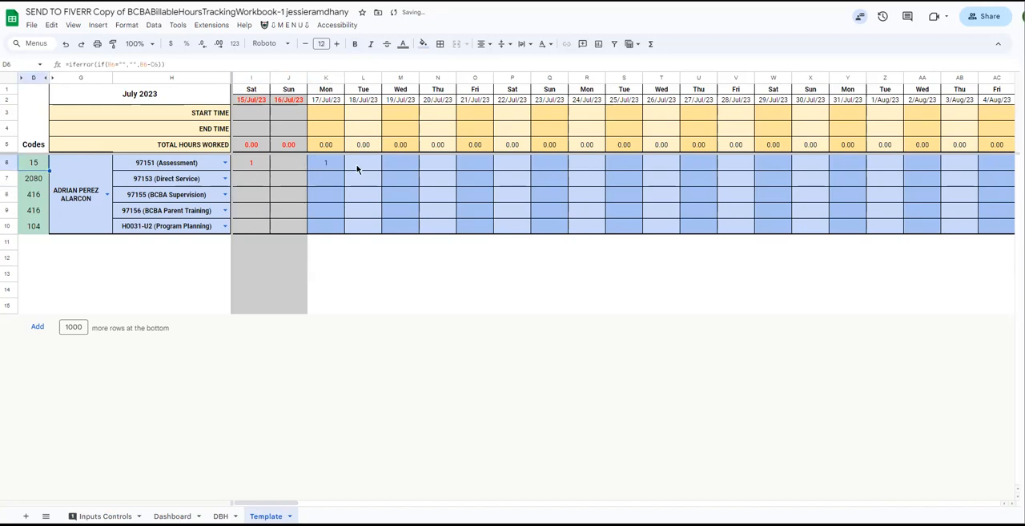
Log 97151 (Assessment) units as 2 on 18/Jul/23, 1 on 19/Jul/23 and 1 on 21/Jul/23.
{"action": "left_click", "coordinate": [362, 168]}
{"action": "type", "text": "2"}
{"action": "key", "text": "Return"}
{"action": "left_click", "coordinate": [31, 167]}
{"action": "left_click", "coordinate": [401, 170]}
{"action": "type", "text": "1"}
{"action": "key", "text": "Return"}
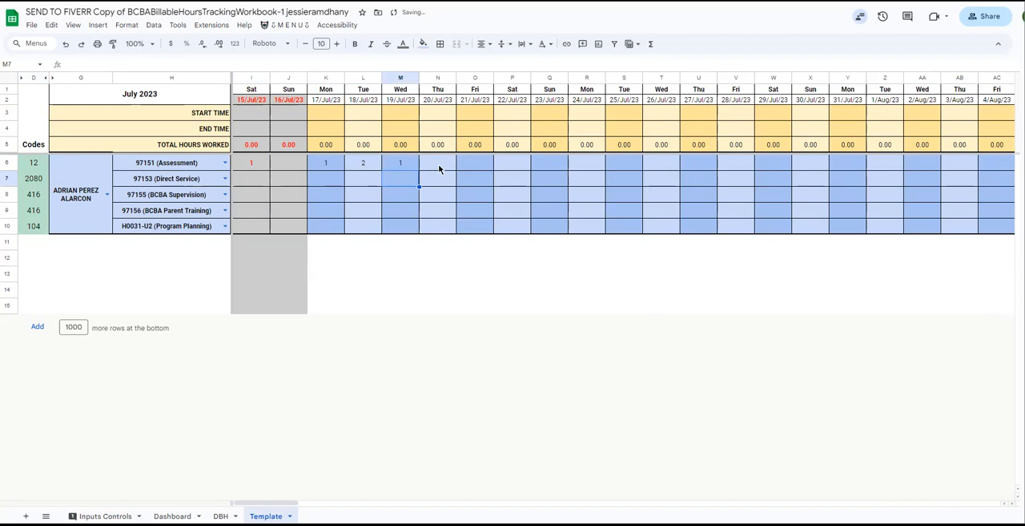
{"action": "left_click", "coordinate": [452, 165]}
{"action": "left_click", "coordinate": [481, 165]}
{"action": "type", "text": "1"}
{"action": "key", "text": "Return"}
Log 97153 (Direct Service) units as 2 on 21/Jul/23, 100 on 18/Jul/23 and 1000 on 19/Jul/23, and check the code's remaining units.
{"action": "type", "text": "2"}
{"action": "left_click", "coordinate": [362, 181]}
{"action": "type", "text": "1"}
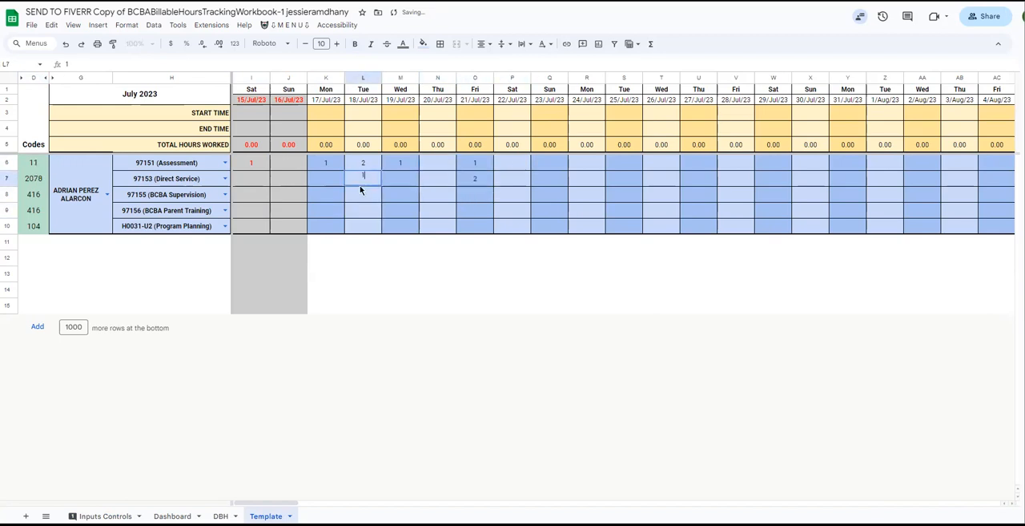
{"action": "type", "text": "00\\"}
{"action": "key", "text": "BackSpace"}
{"action": "key", "text": "Return"}
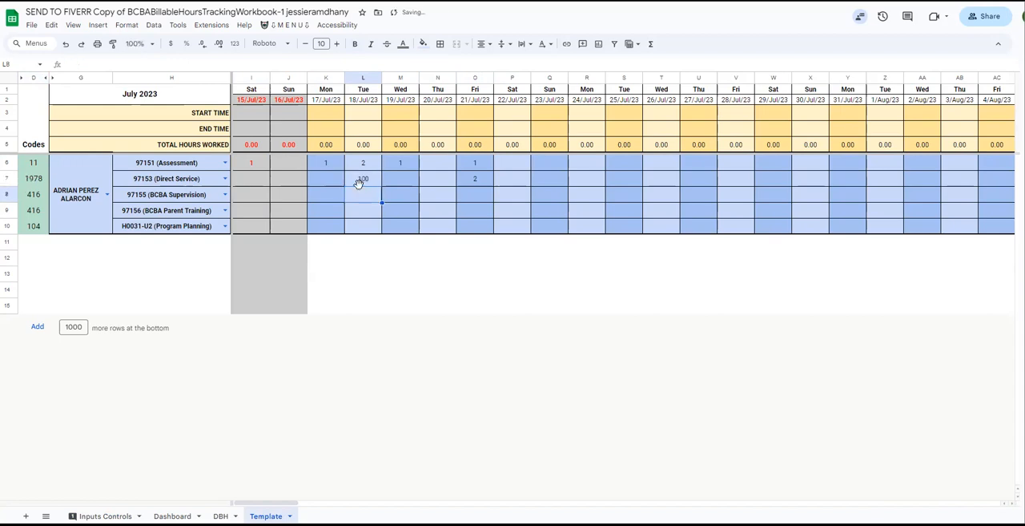
{"action": "key", "text": "Up"}
{"action": "key", "text": "Right"}
{"action": "type", "text": "1000"}
{"action": "key", "text": "Return"}
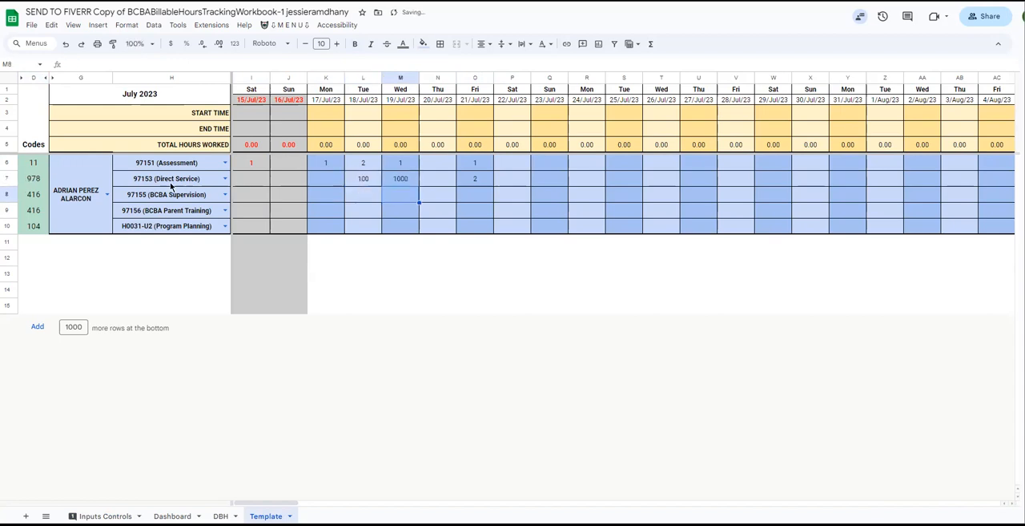
{"action": "left_click", "coordinate": [29, 180]}
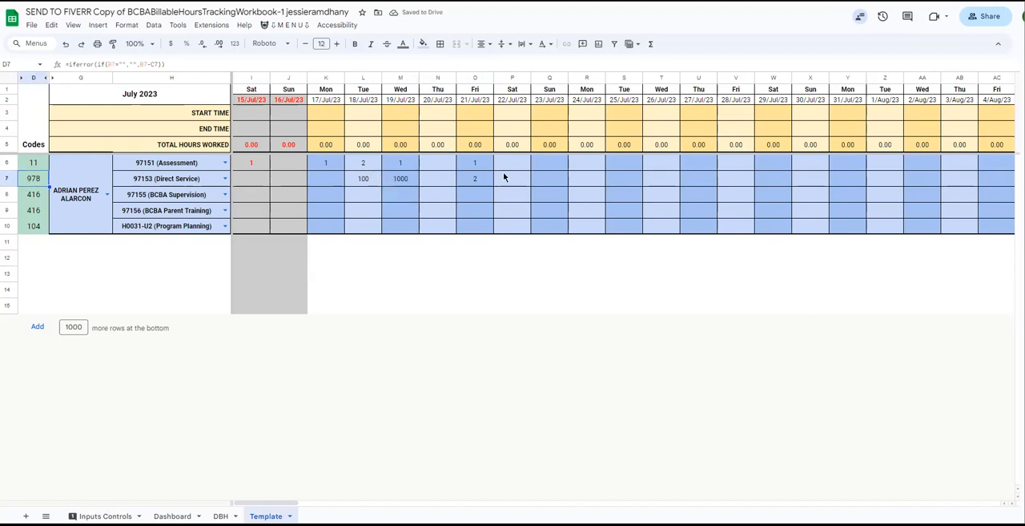
Change the 97151 (Assessment) units on 21/Jul/23 to 5 and enter 6 units on 22/Jul/23.
{"action": "left_click", "coordinate": [473, 166]}
{"action": "type", "text": "5"}
{"action": "key", "text": "Return"}
{"action": "key", "text": "Down"}
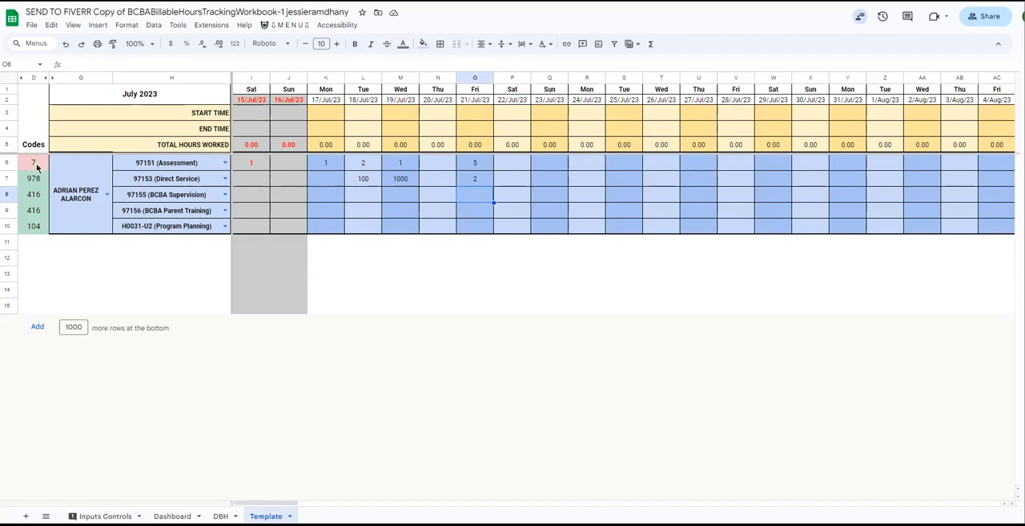
{"action": "left_click", "coordinate": [511, 167]}
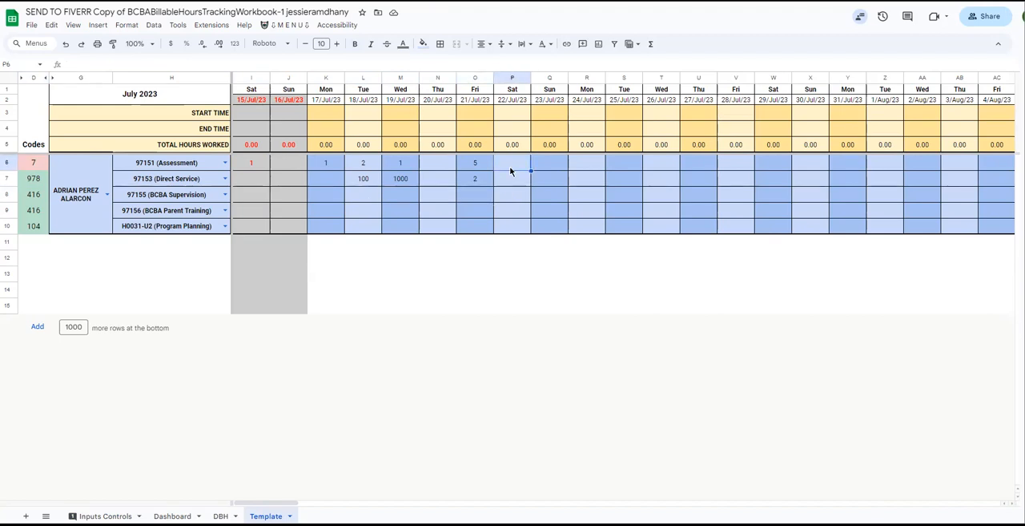
{"action": "type", "text": "8"}
{"action": "type", "text": "6"}
{"action": "key", "text": "Return"}
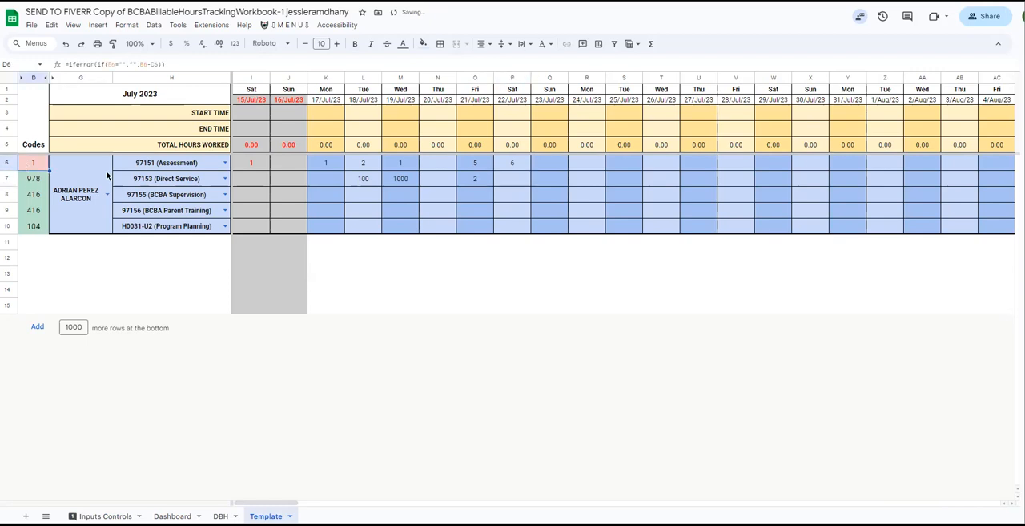
Enter 1 unit of 97151 (Assessment) on 23/Jul/23 and check the code's remaining units.
{"action": "left_click", "coordinate": [549, 166]}
{"action": "type", "text": "1"}
{"action": "key", "text": "Return"}
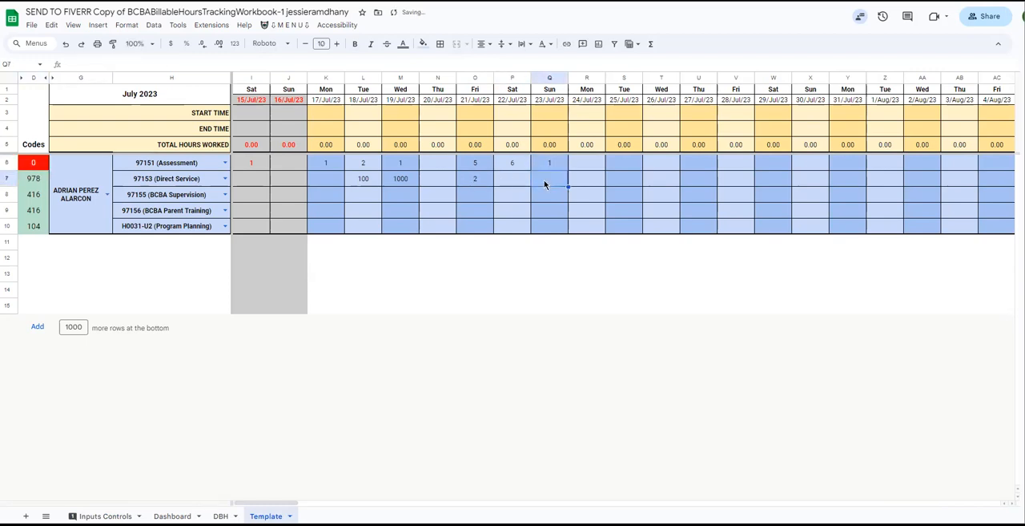
{"action": "left_click", "coordinate": [40, 165]}
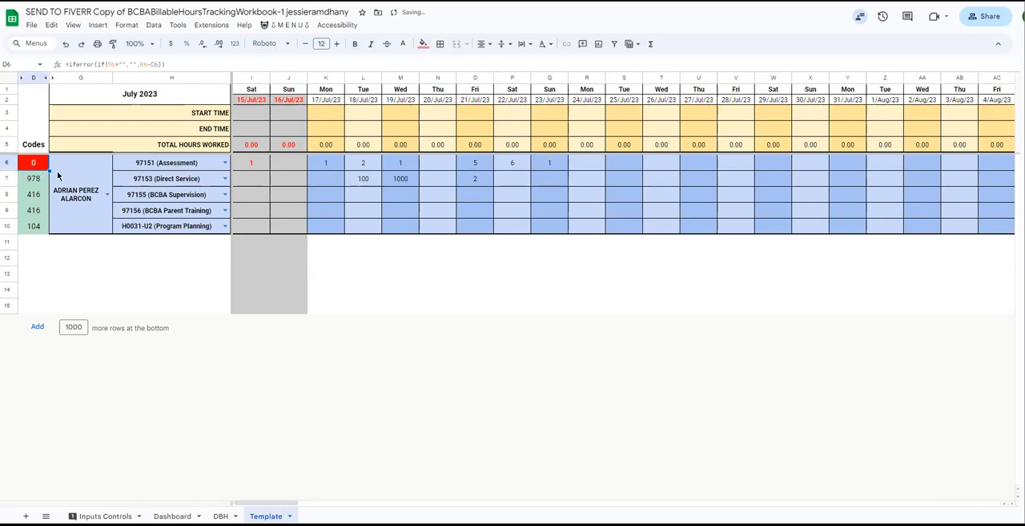
Try exceeding the approved 97151 (Assessment) total with 1 unit on 24/Jul/23, and undo that entry.
{"action": "left_click", "coordinate": [588, 162]}
{"action": "type", "text": "1"}
{"action": "key", "text": "Return"}
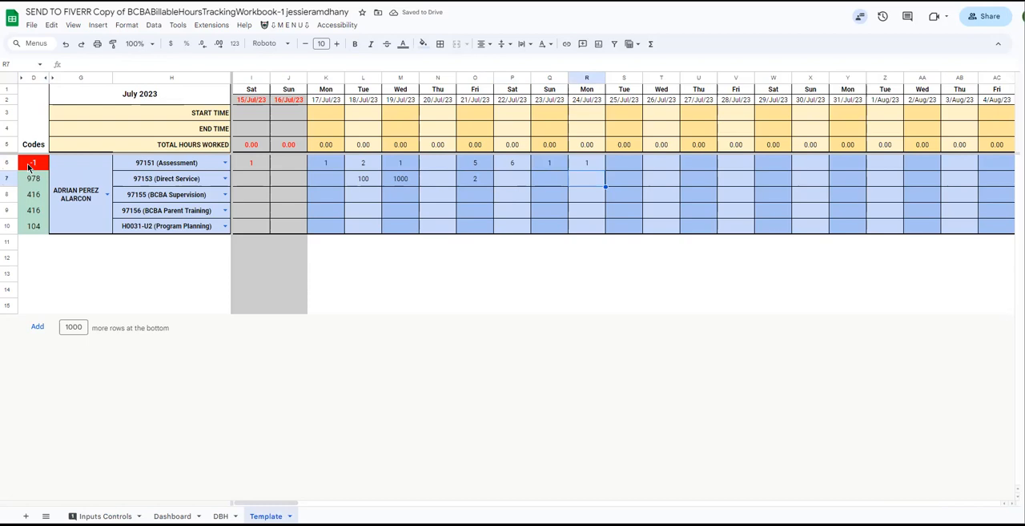
{"action": "key", "text": "ctrl+z"}
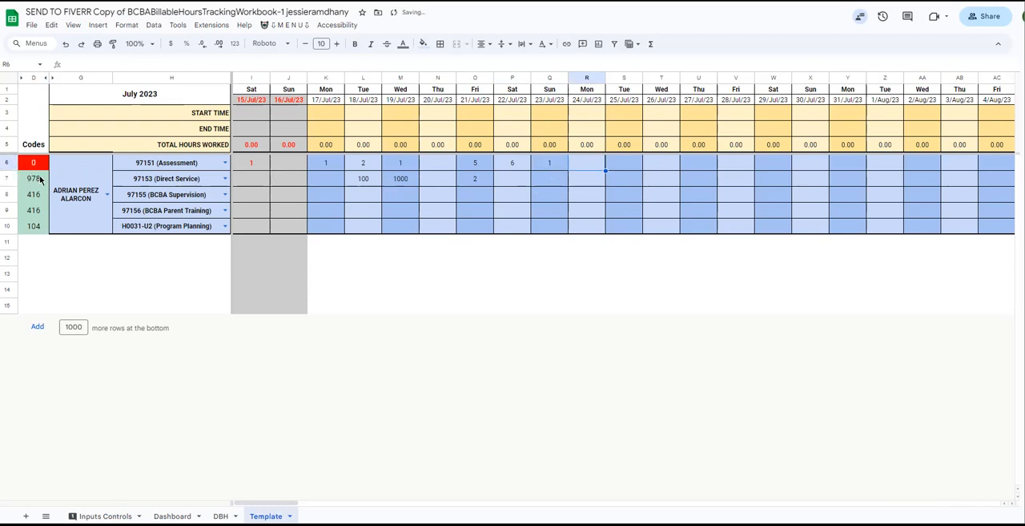
Clear the units logged from 17/Jul/23 to 23/Jul/23 and the selected client name from the Template sheet.
{"action": "left_click_drag", "start_coordinate": [39, 182], "coordinate": [41, 233]}
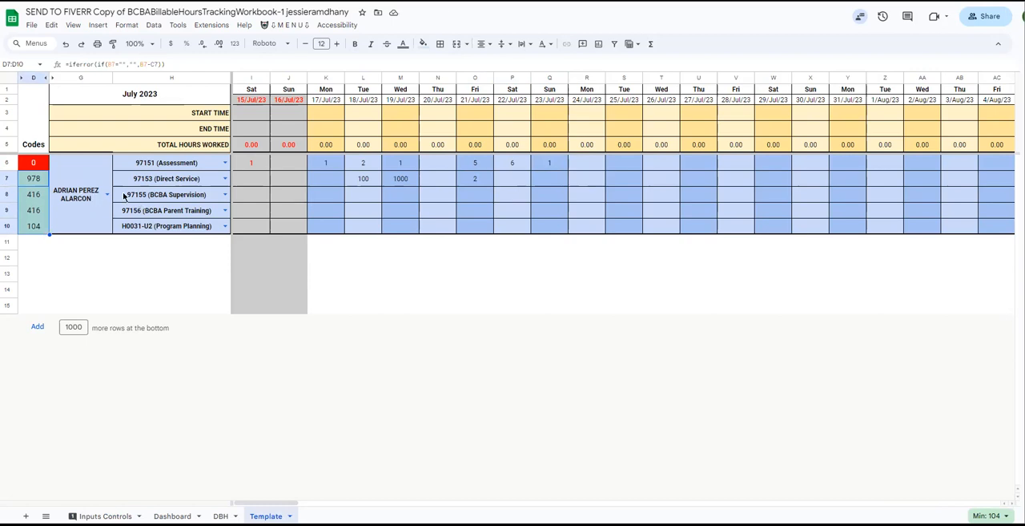
{"action": "left_click_drag", "start_coordinate": [319, 164], "coordinate": [559, 210]}
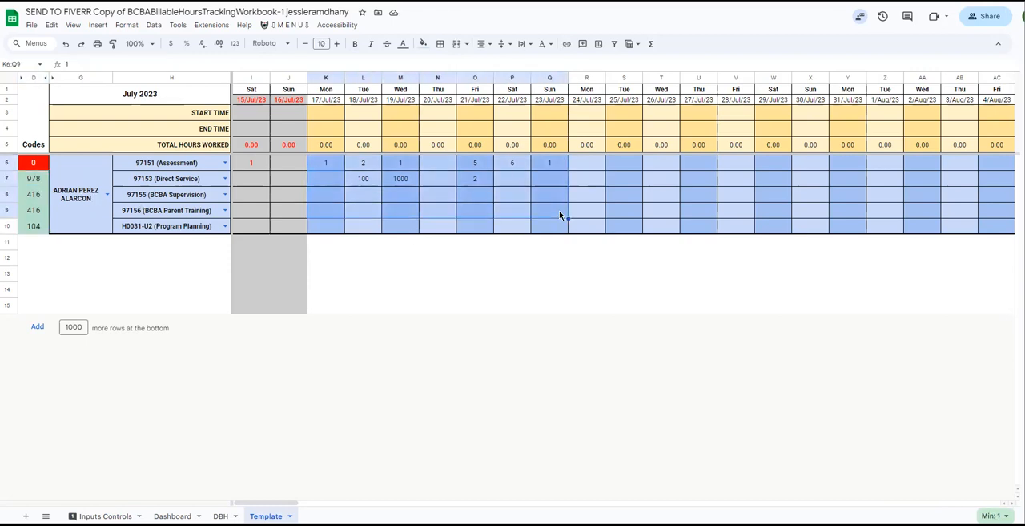
{"action": "key", "text": "Delete"}
{"action": "left_click", "coordinate": [92, 191]}
{"action": "key", "text": "Delete"}
{"action": "left_click", "coordinate": [118, 256]}
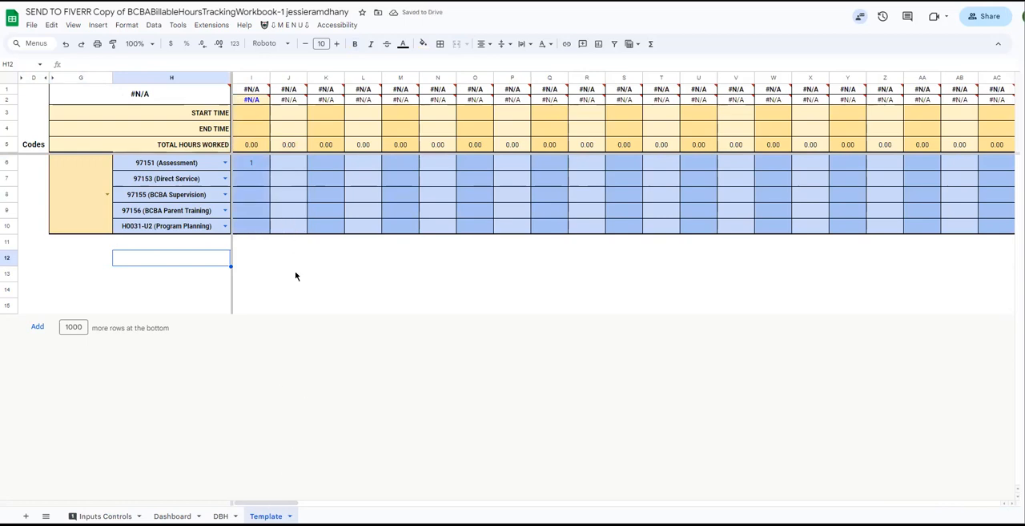
Run the workbook's Add New Client script twice to generate two new client sheets.
{"action": "left_click", "coordinate": [284, 25]}
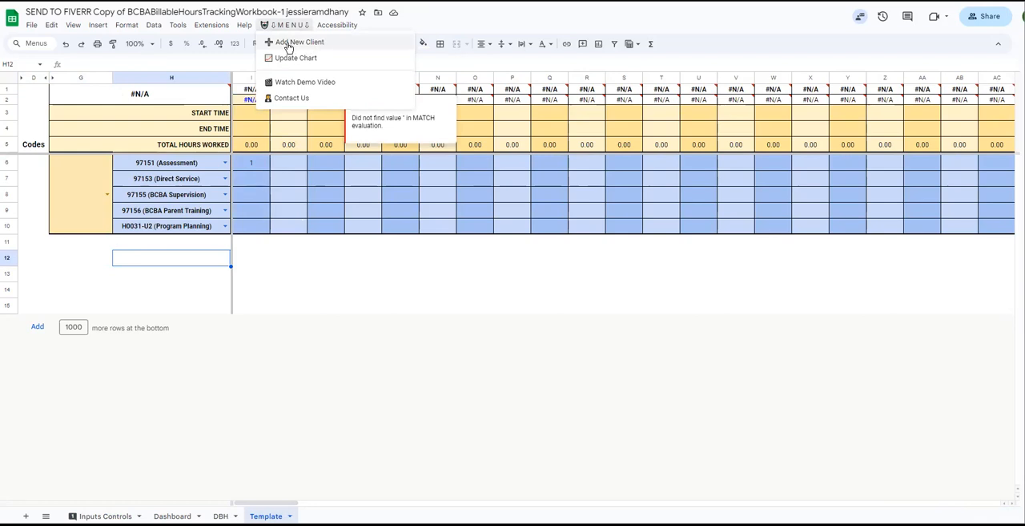
{"action": "left_click", "coordinate": [312, 46]}
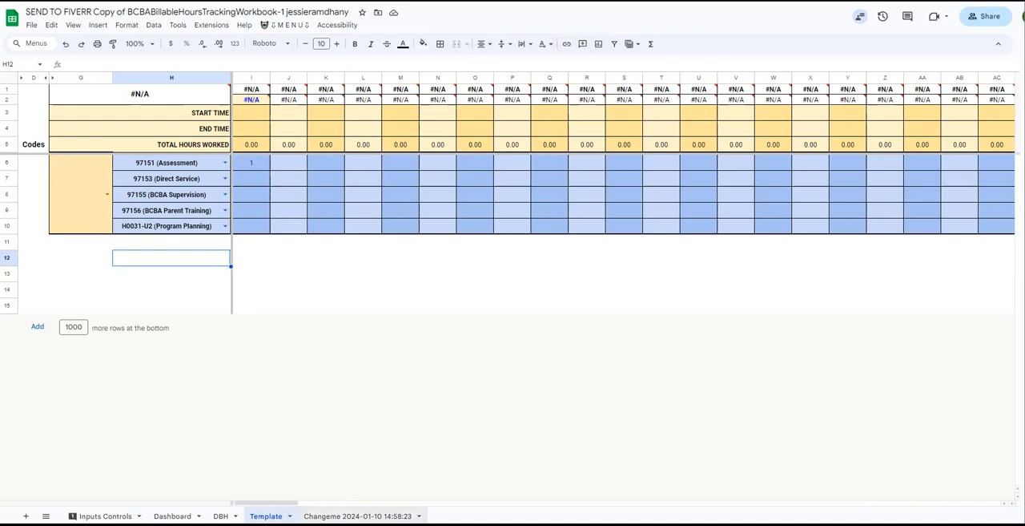
{"action": "left_click", "coordinate": [290, 24]}
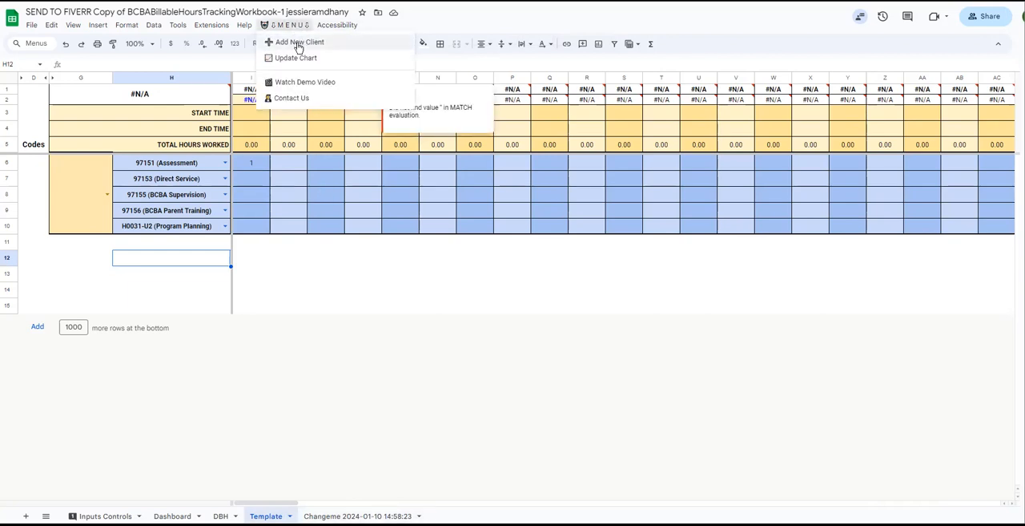
{"action": "left_click", "coordinate": [298, 42]}
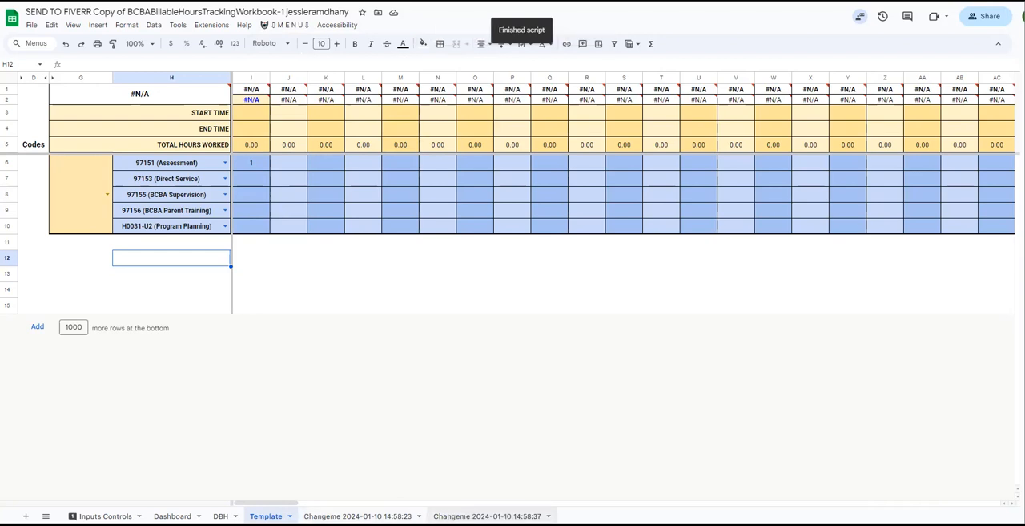
Rename the first generated Changeme sheet as Client1.
{"action": "double_click", "coordinate": [358, 516]}
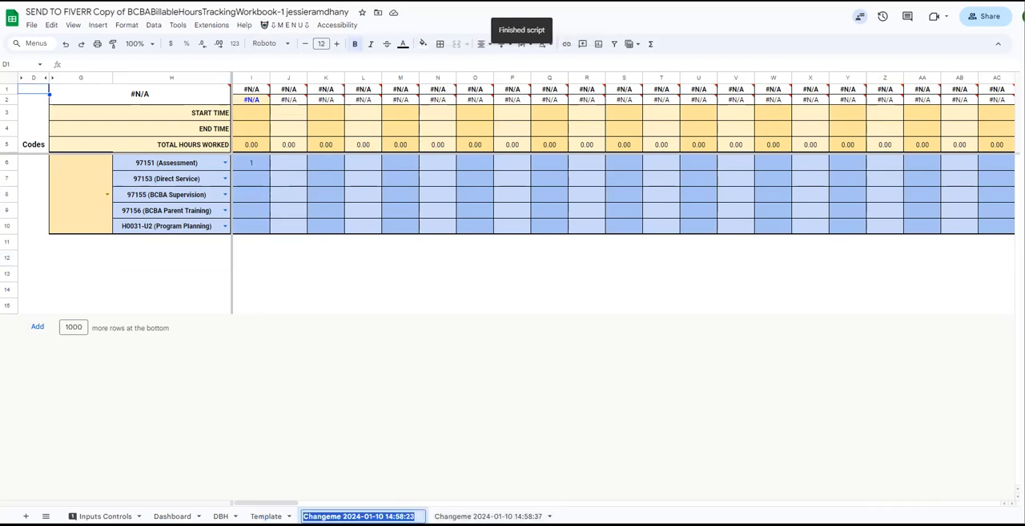
{"action": "type", "text": "Client1"}
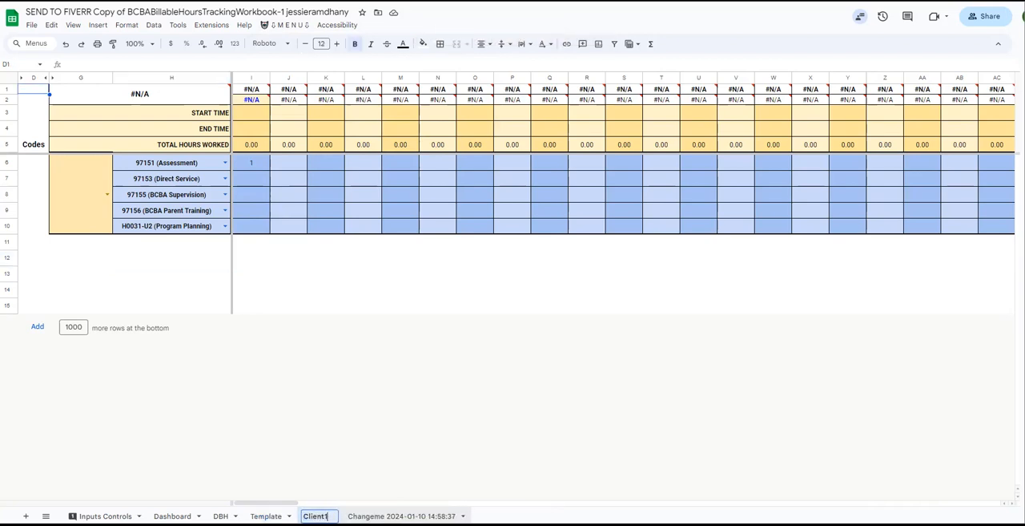
{"action": "key", "text": "Return"}
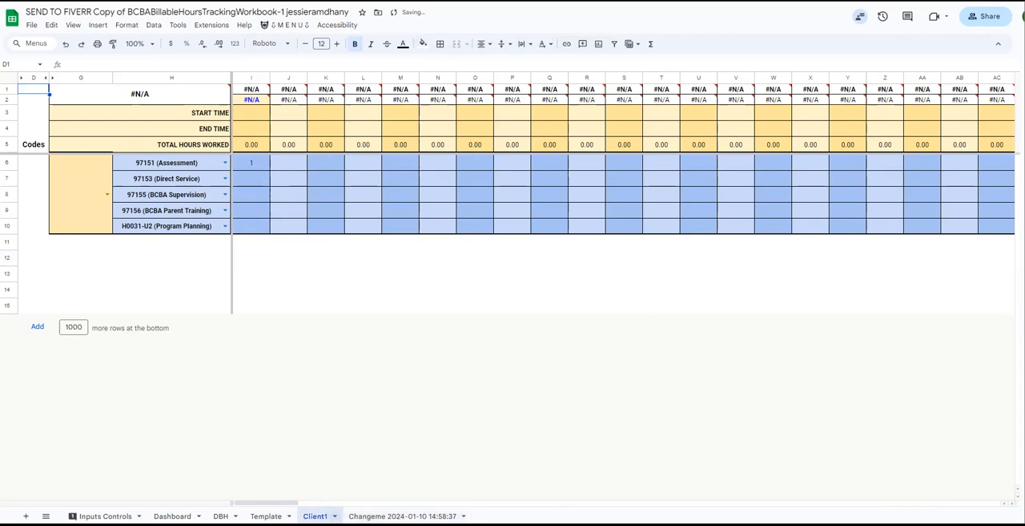
Assign the first listed client to the Client1 sheet and copy the client's full name.
{"action": "left_click", "coordinate": [103, 206]}
{"action": "left_click", "coordinate": [108, 196]}
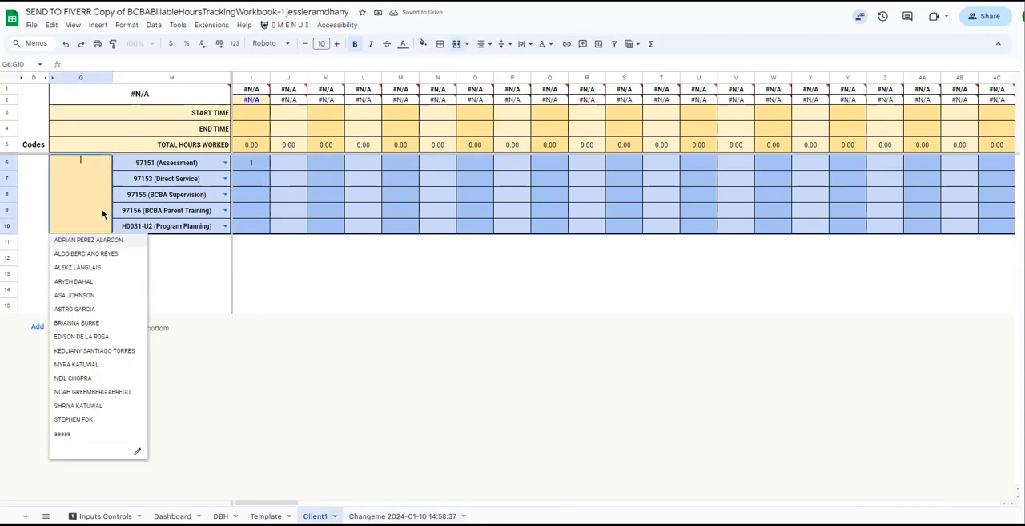
{"action": "left_click", "coordinate": [94, 244]}
{"action": "left_click", "coordinate": [81, 191]}
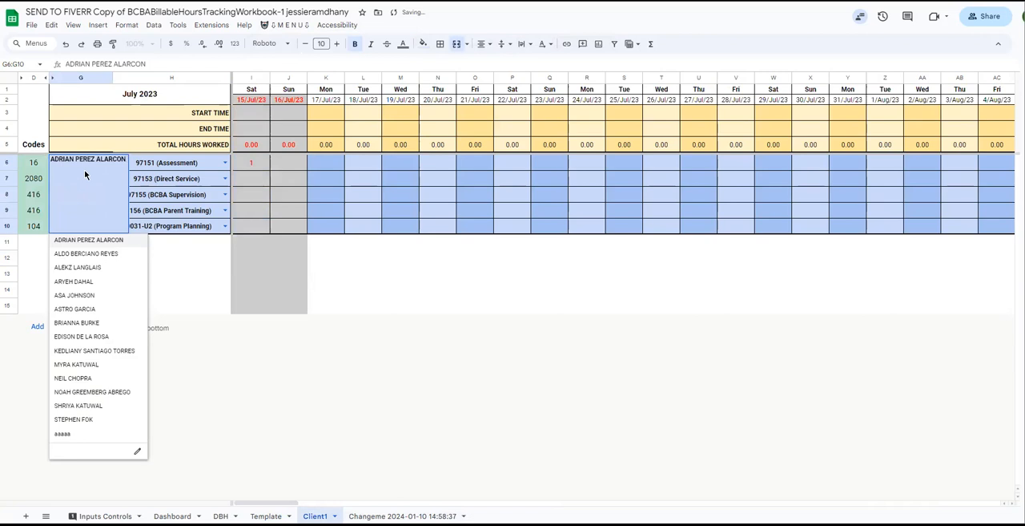
{"action": "triple_click", "coordinate": [85, 170]}
{"action": "key", "text": "ctrl+c"}
{"action": "left_click", "coordinate": [177, 307]}
Try renaming the Client1 sheet with the copied client name, and undo the rename.
{"action": "double_click", "coordinate": [315, 515]}
{"action": "key", "text": "ctrl+v"}
{"action": "left_click", "coordinate": [363, 306]}
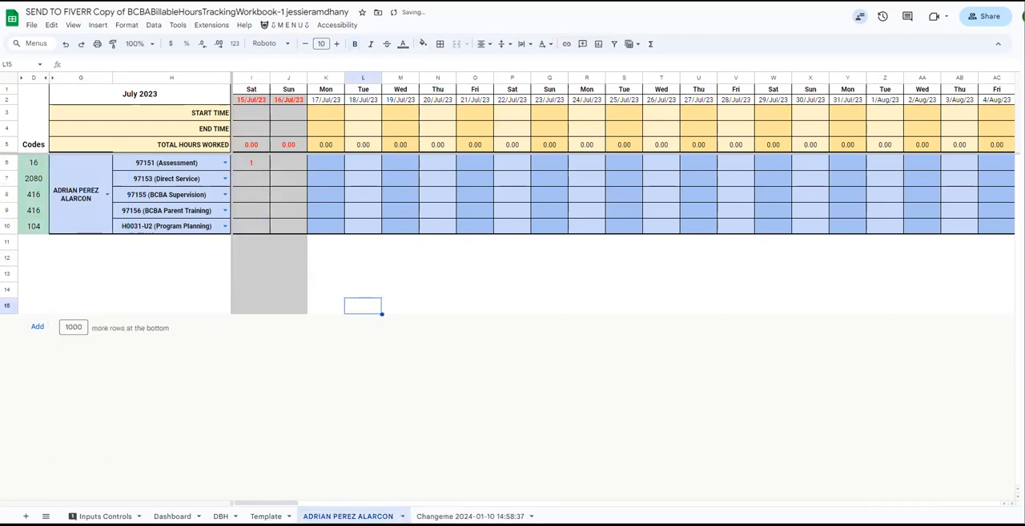
{"action": "key", "text": "ctrl+z"}
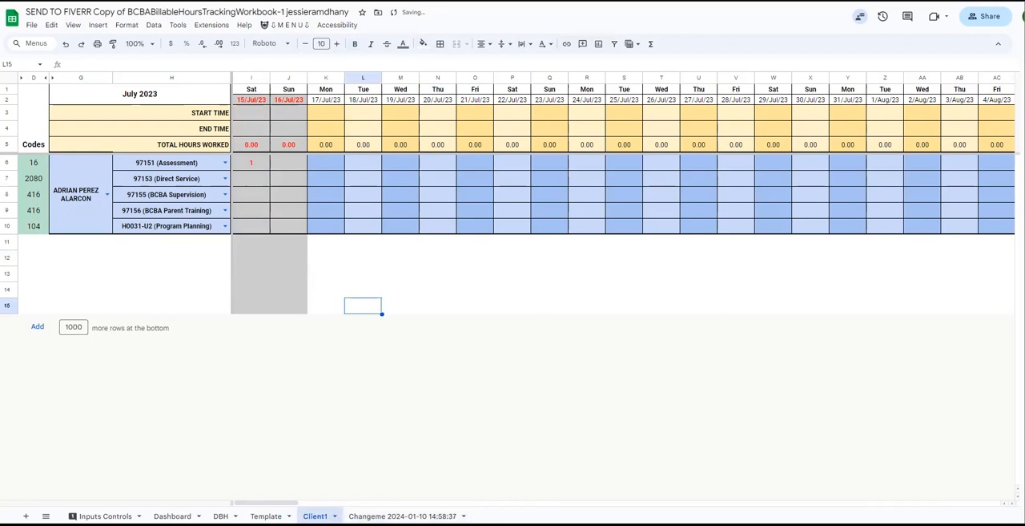
Rename the Client1 sheet to the assigned client's full name, without a trailing space.
{"action": "double_click", "coordinate": [315, 515]}
{"action": "key", "text": "ctrl+v"}
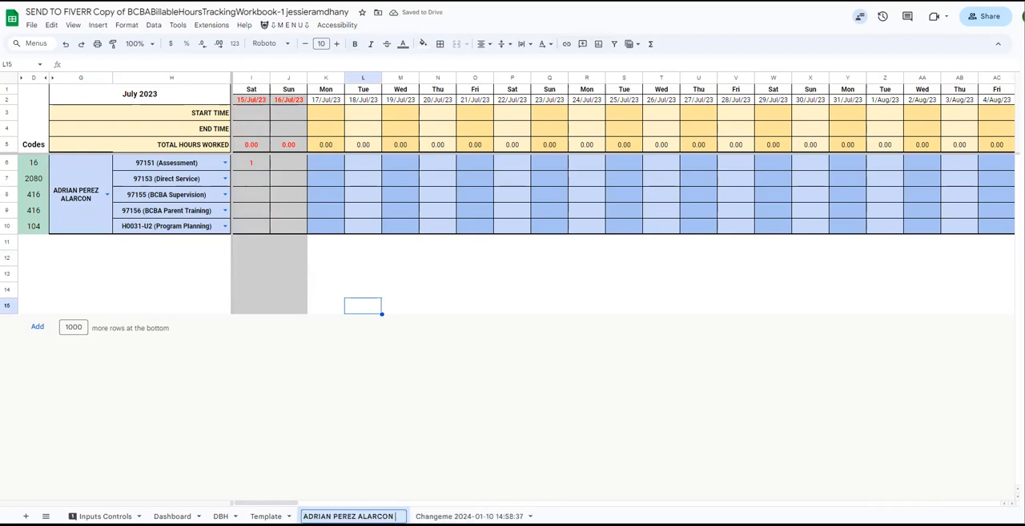
{"action": "key", "text": "ctrl+shift+Left"}
{"action": "key", "text": "ctrl+shift+Left"}
{"action": "key", "text": "End"}
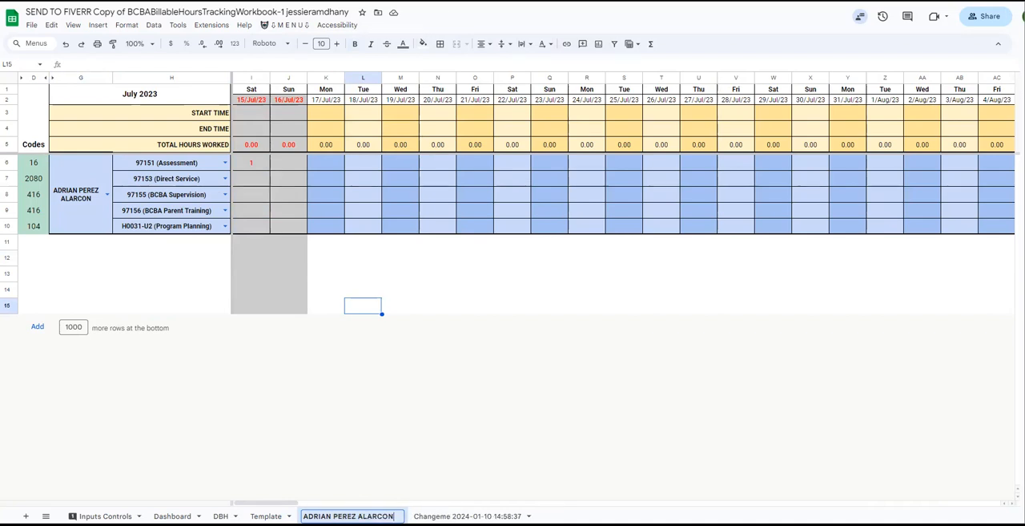
{"action": "key", "text": "Return"}
Assign the second listed client to the remaining Changeme sheet and rename that sheet with the client's full name.
{"action": "left_click", "coordinate": [448, 515]}
{"action": "left_click", "coordinate": [107, 195]}
{"action": "left_click", "coordinate": [90, 251]}
{"action": "left_click", "coordinate": [82, 194]}
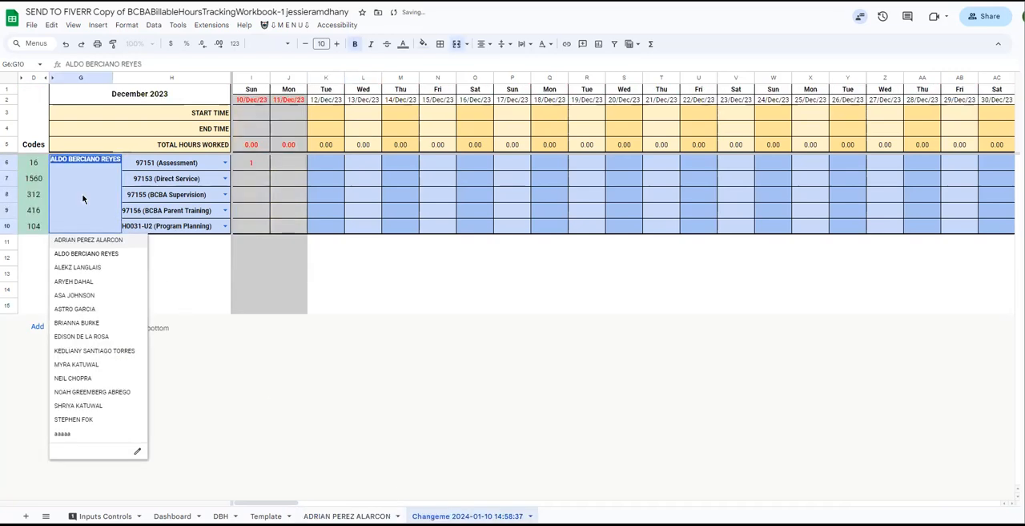
{"action": "left_click", "coordinate": [203, 305]}
{"action": "double_click", "coordinate": [465, 516]}
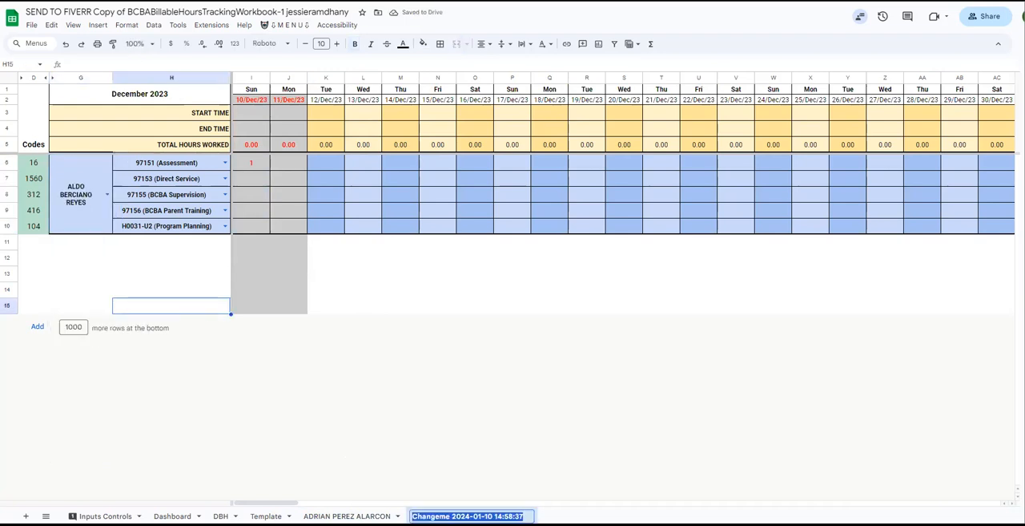
{"action": "left_click", "coordinate": [439, 305]}
{"action": "left_click", "coordinate": [286, 24]}
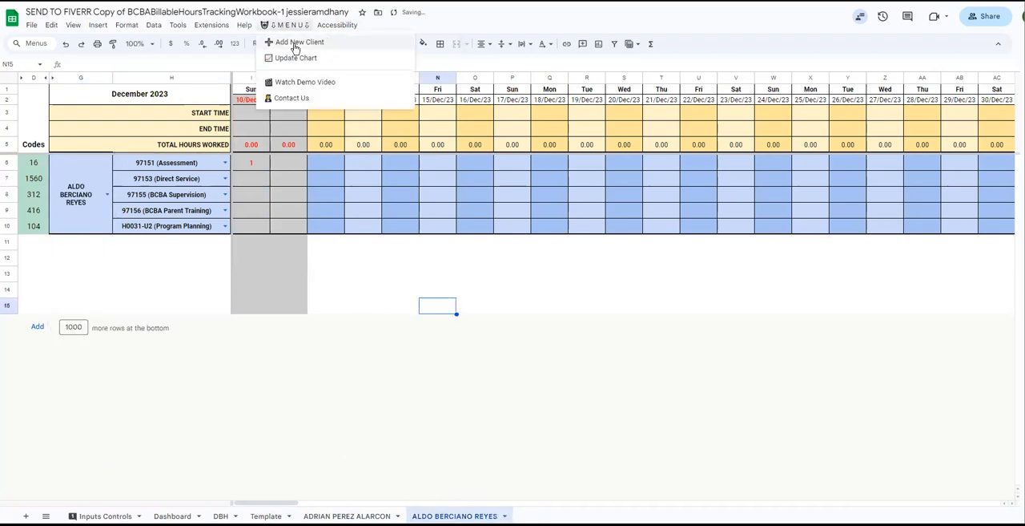
{"action": "left_click", "coordinate": [364, 245]}
{"action": "left_click", "coordinate": [281, 24]}
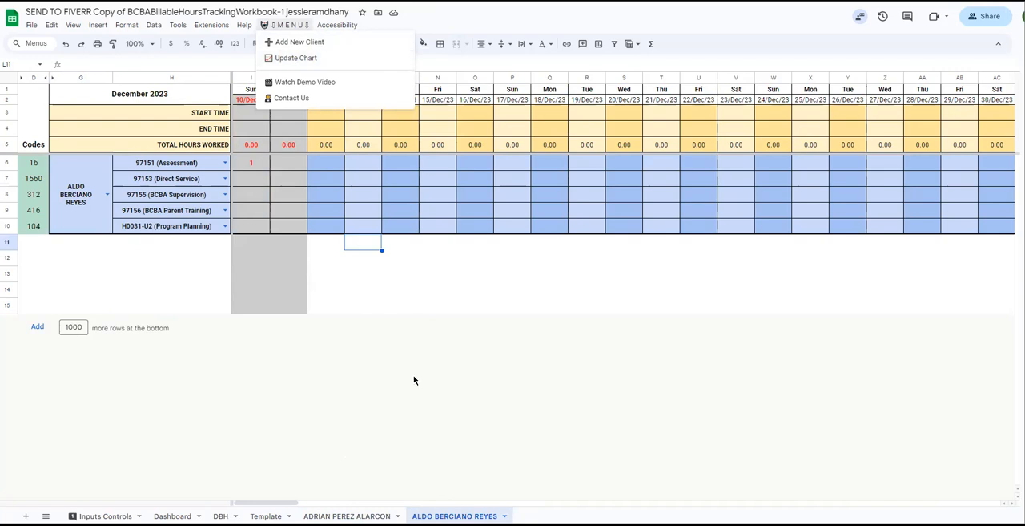
{"action": "left_click", "coordinate": [365, 288]}
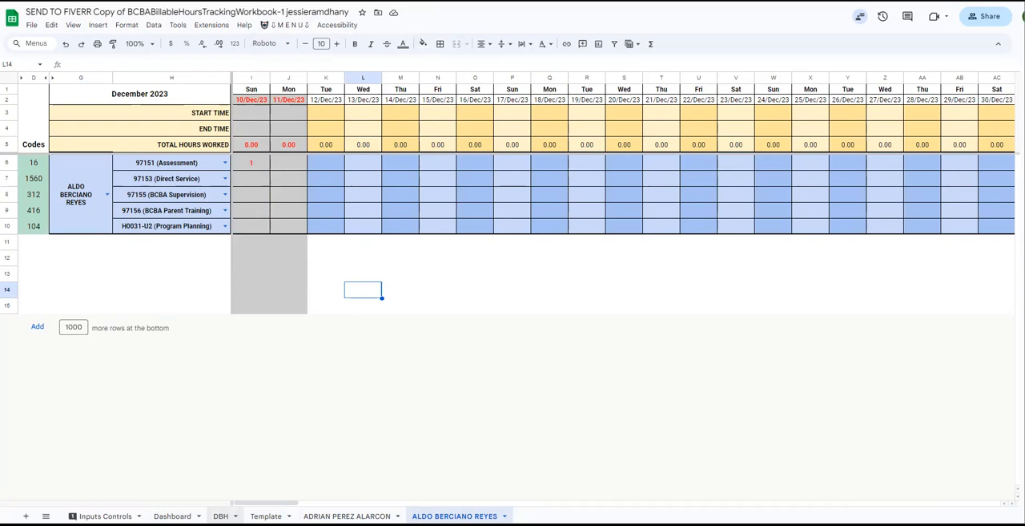
Add a new client sheet with the workbook's custom command and assign the third listed client to it.
{"action": "left_click", "coordinate": [221, 515]}
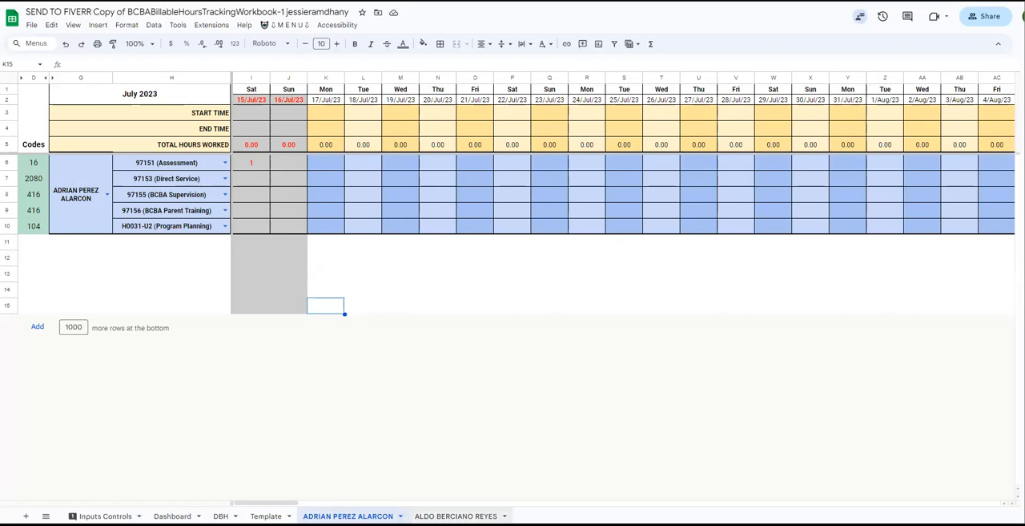
{"action": "left_click", "coordinate": [456, 516]}
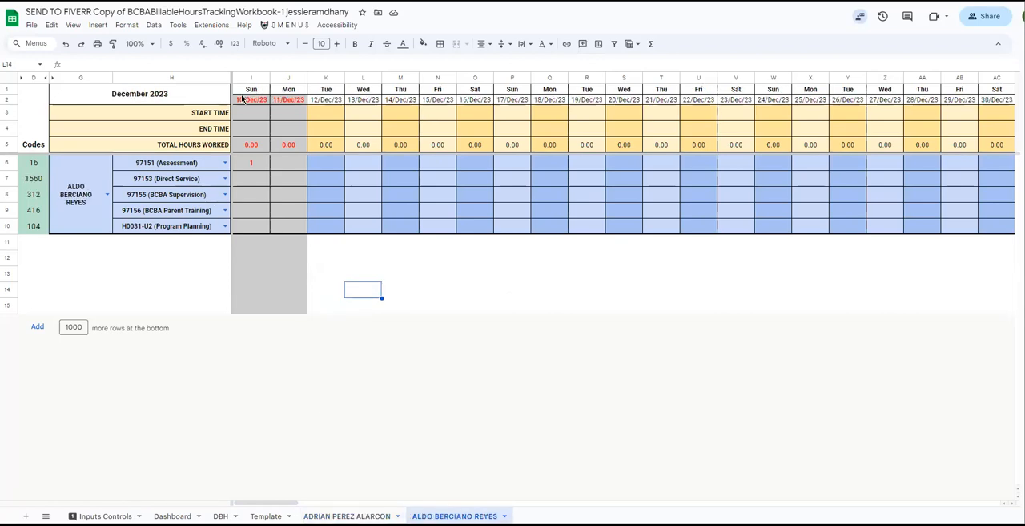
{"action": "left_click", "coordinate": [285, 25]}
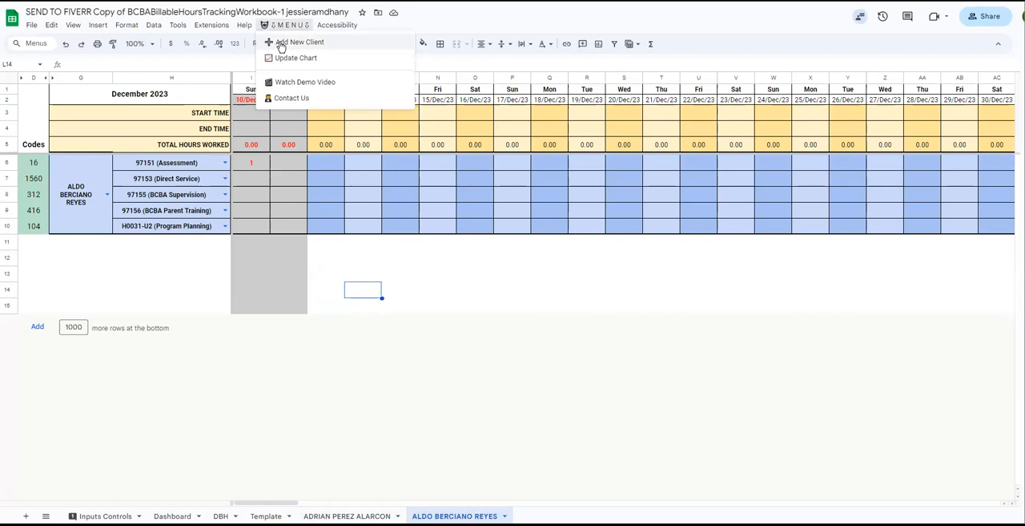
{"action": "left_click", "coordinate": [280, 44]}
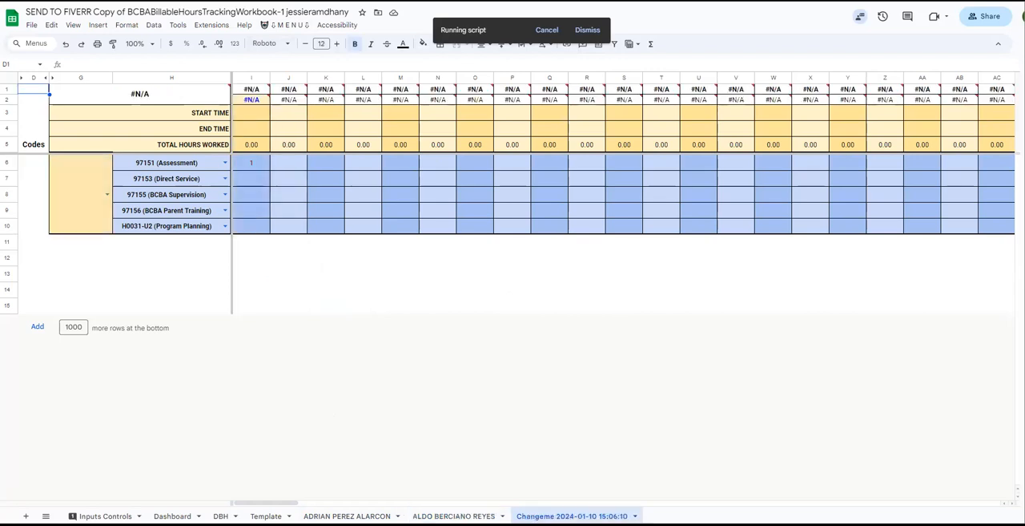
{"action": "left_click", "coordinate": [105, 194]}
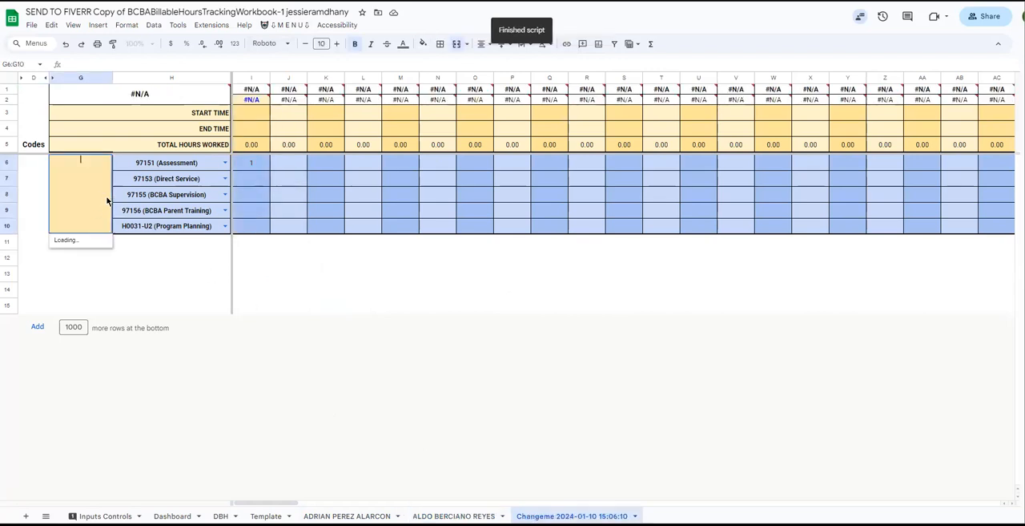
{"action": "left_click", "coordinate": [78, 267]}
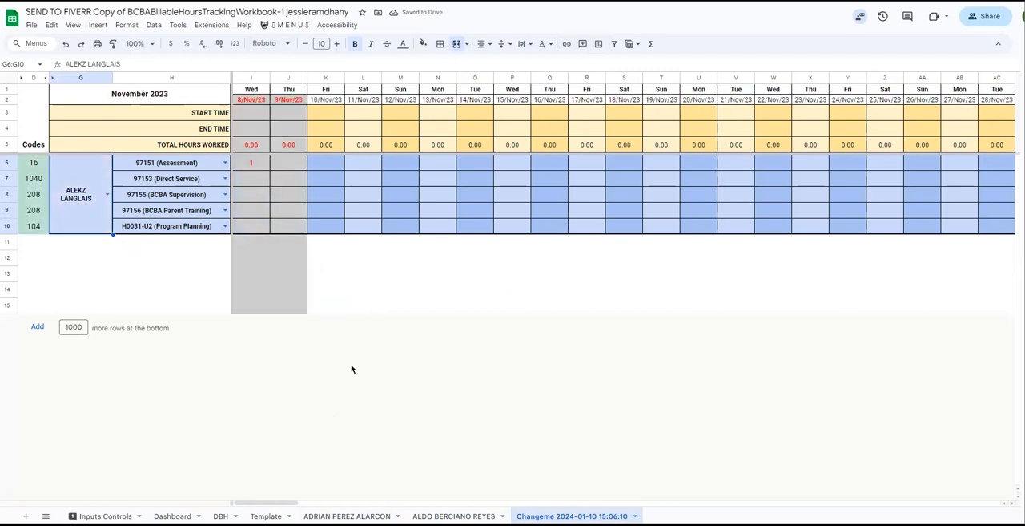
{"action": "left_click", "coordinate": [257, 103]}
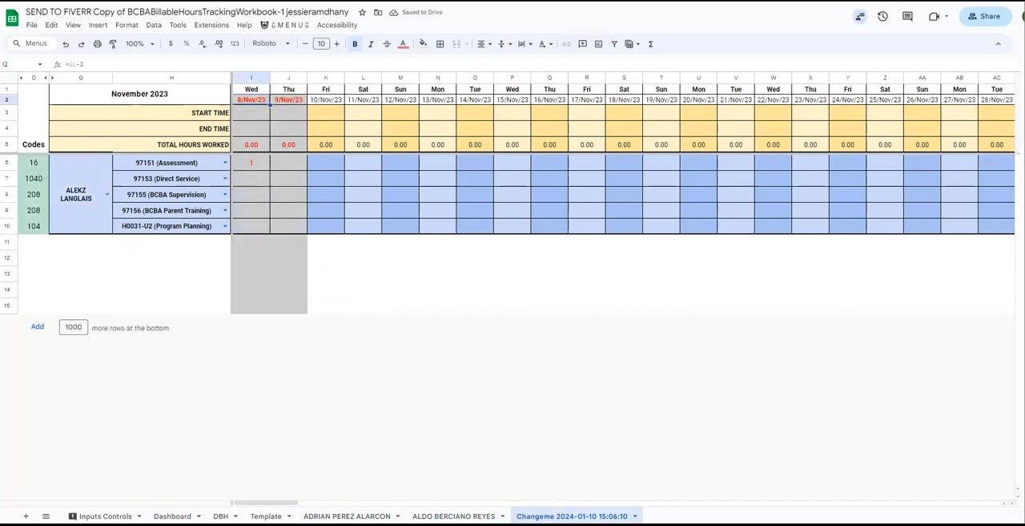
Copy the assigned client's full name and rename the new Changeme sheet with it.
{"action": "double_click", "coordinate": [84, 200]}
{"action": "key", "text": "ctrl+c"}
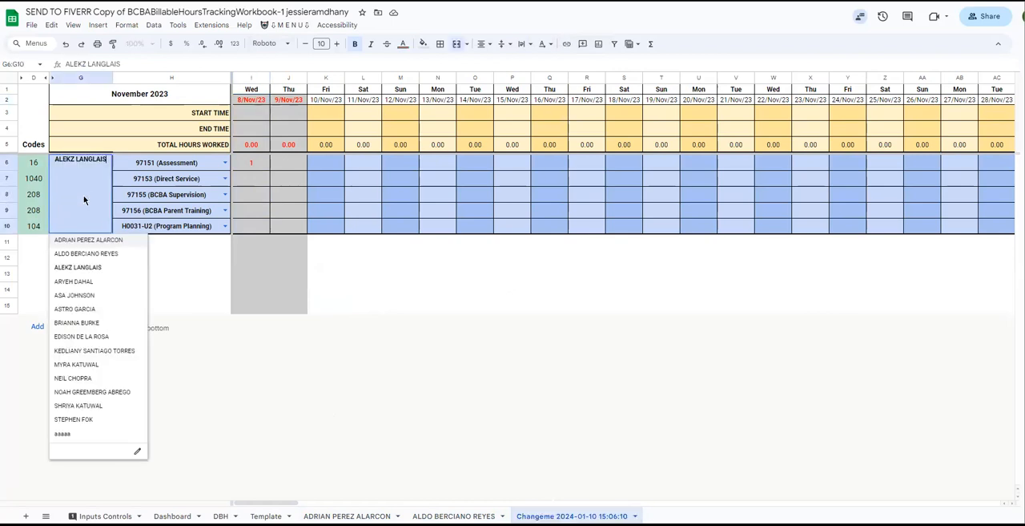
{"action": "left_click", "coordinate": [162, 195]}
{"action": "double_click", "coordinate": [599, 516]}
{"action": "key", "text": "ctrl+v"}
{"action": "left_click", "coordinate": [550, 305]}
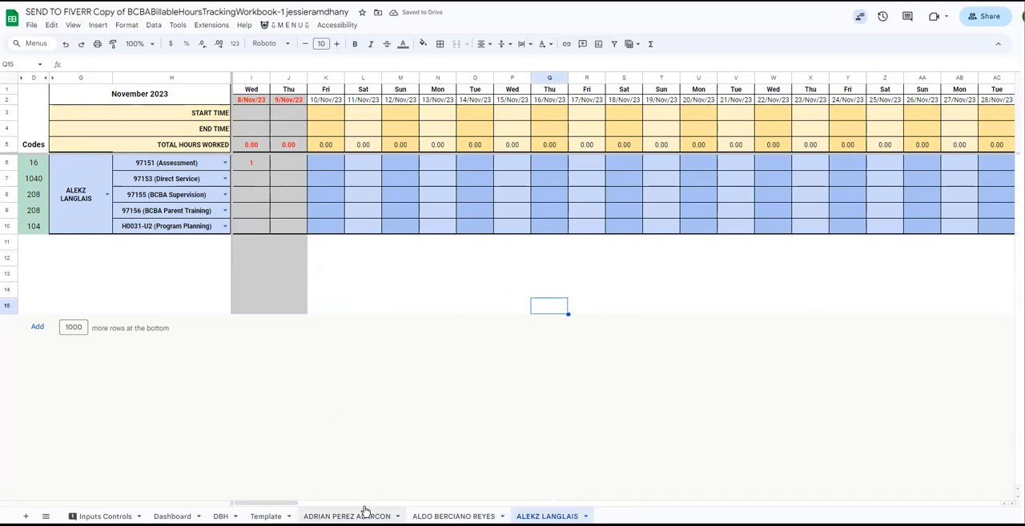
Run Update Chart and check which client sheets the Dashboard's client selector offers.
{"action": "left_click", "coordinate": [267, 26]}
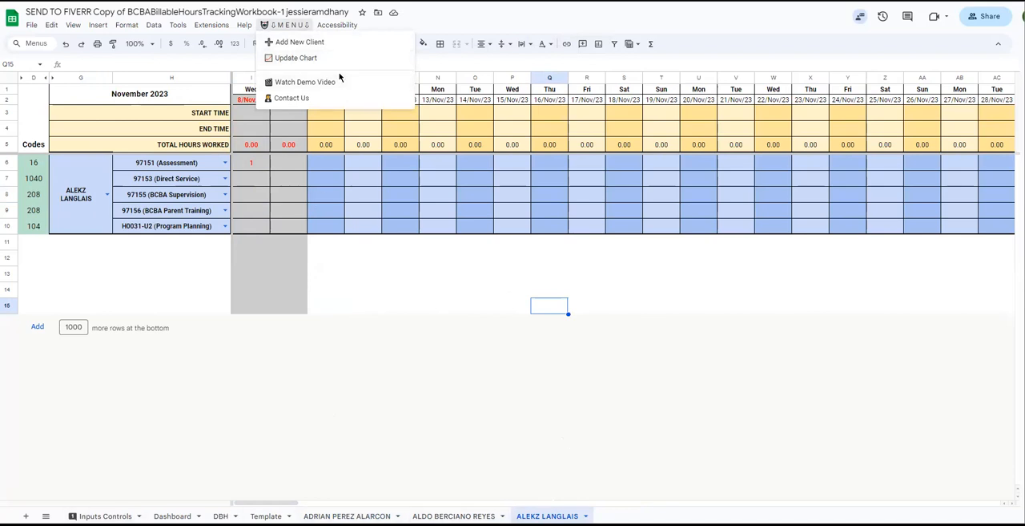
{"action": "left_click", "coordinate": [298, 59]}
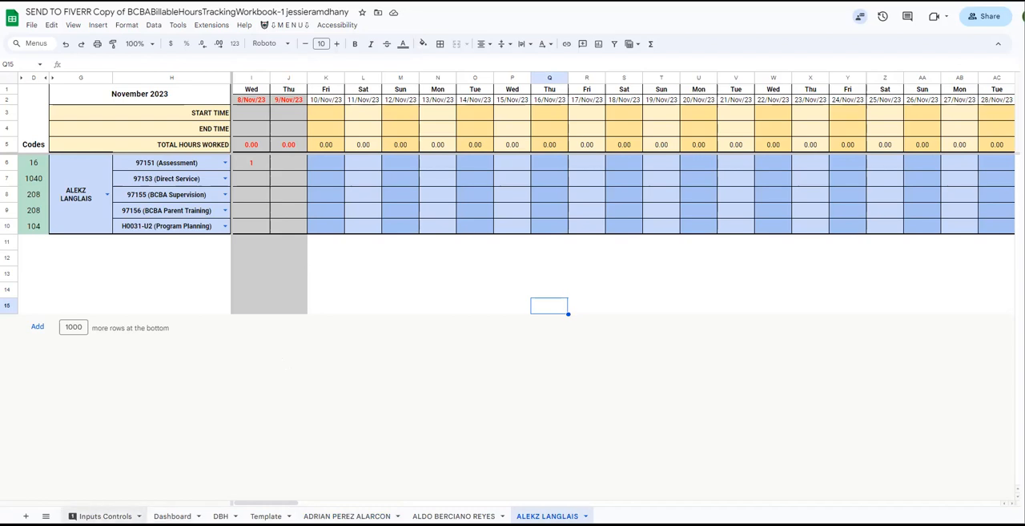
{"action": "left_click", "coordinate": [105, 515]}
{"action": "left_click", "coordinate": [173, 515]}
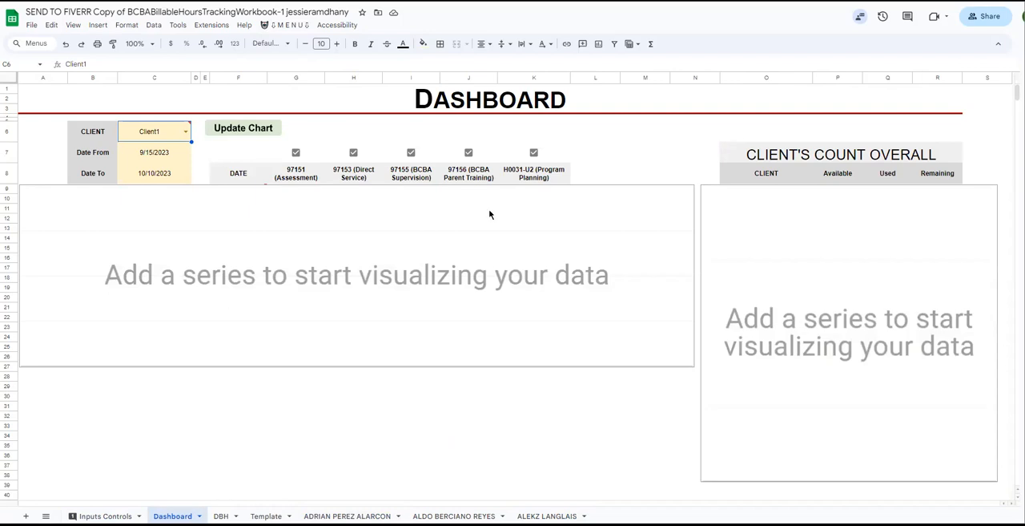
{"action": "left_click", "coordinate": [181, 138]}
{"action": "left_click", "coordinate": [185, 131]}
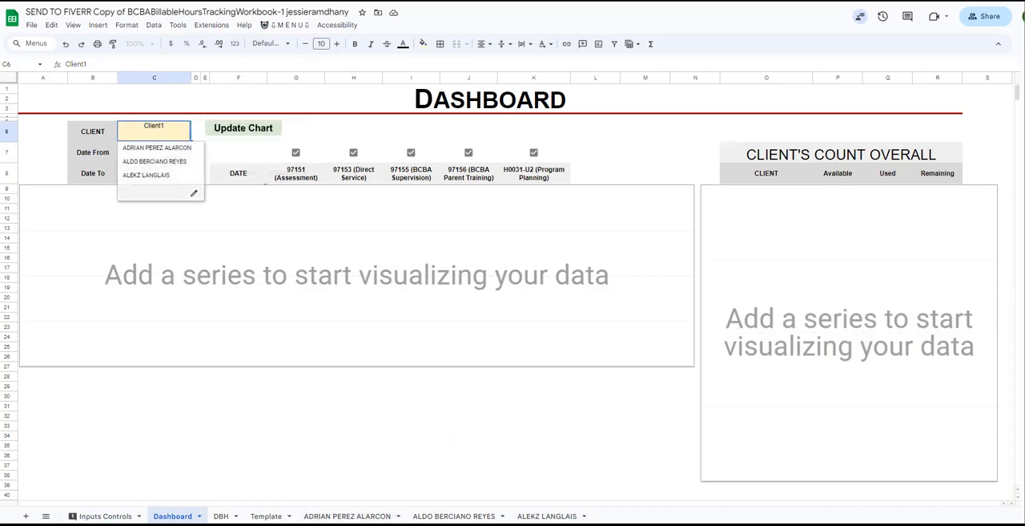
{"action": "left_click", "coordinate": [392, 456]}
Add another new client sheet and assign the sixth listed client to it.
{"action": "left_click", "coordinate": [293, 26]}
{"action": "left_click", "coordinate": [304, 41]}
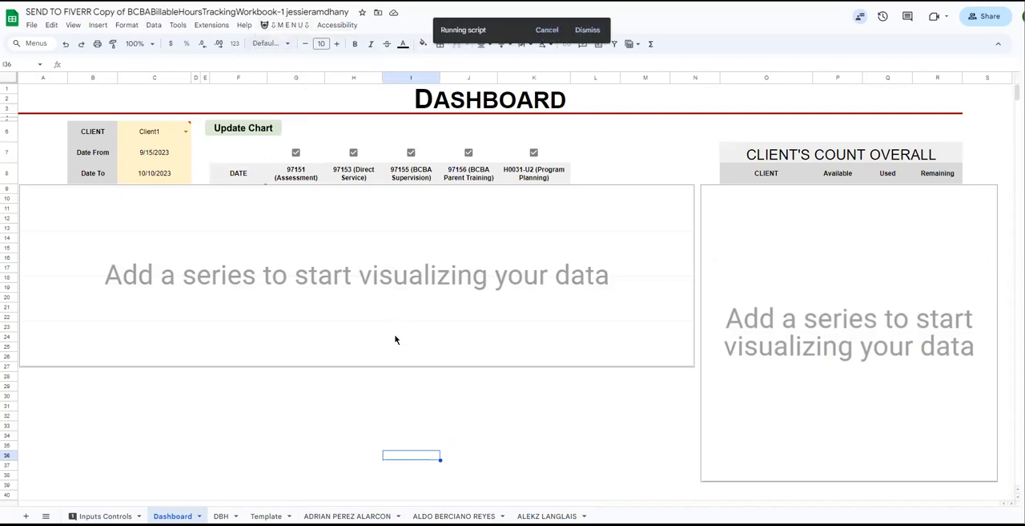
{"action": "left_click", "coordinate": [186, 131]}
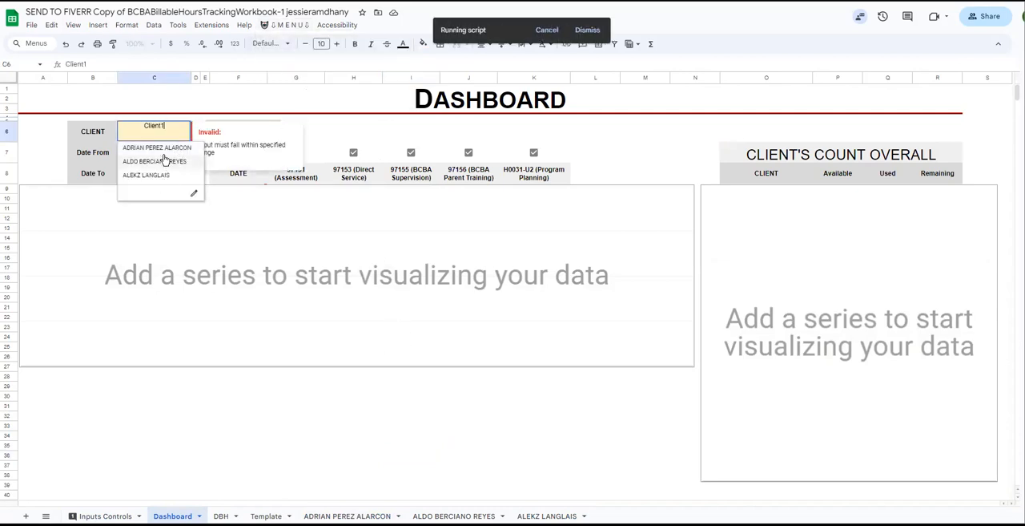
{"action": "left_click", "coordinate": [206, 385]}
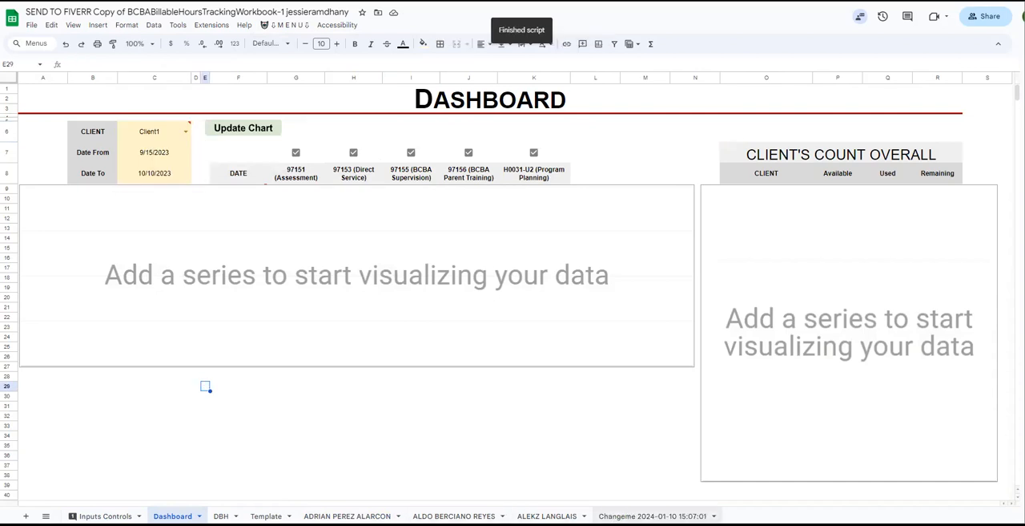
{"action": "left_click", "coordinate": [105, 192]}
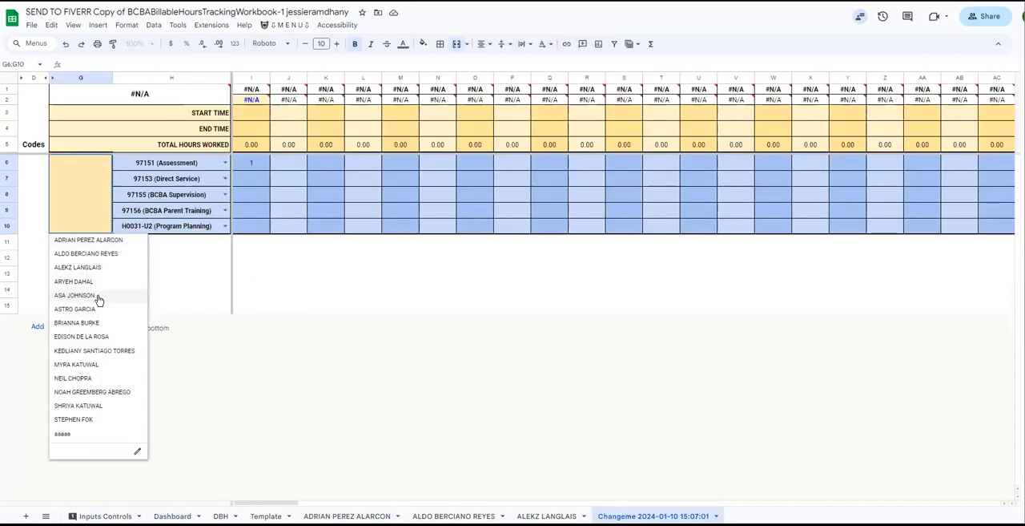
{"action": "left_click", "coordinate": [96, 309]}
Rename the second added Changeme sheet with the full name of its assigned client.
{"action": "left_click", "coordinate": [93, 200]}
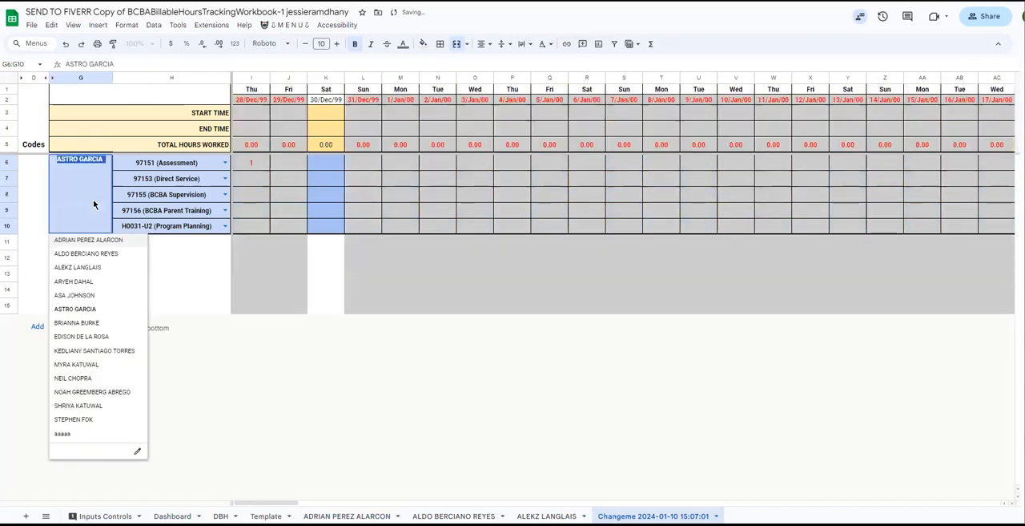
{"action": "key", "text": "ctrl+c"}
{"action": "left_click", "coordinate": [204, 305]}
{"action": "double_click", "coordinate": [615, 515]}
{"action": "key", "text": "ctrl+v"}
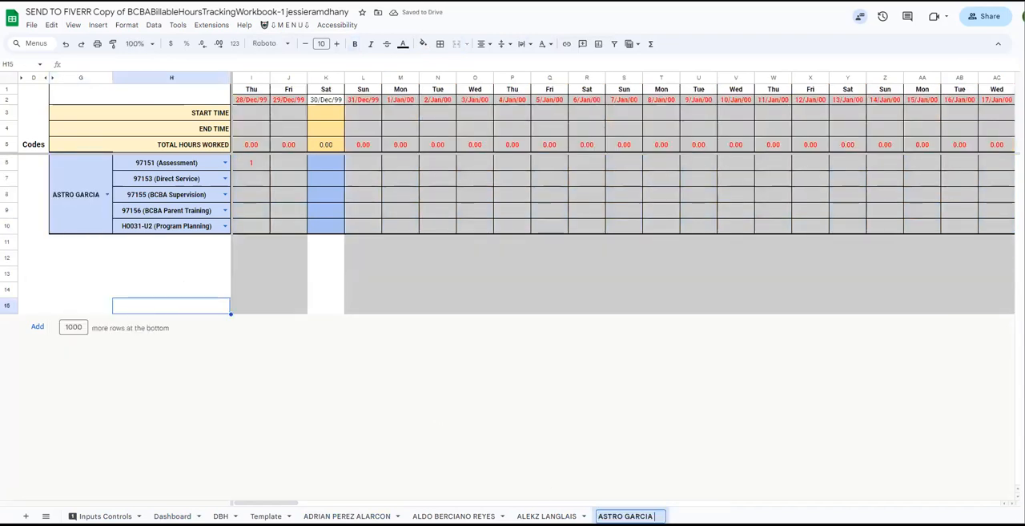
{"action": "left_click", "coordinate": [586, 306]}
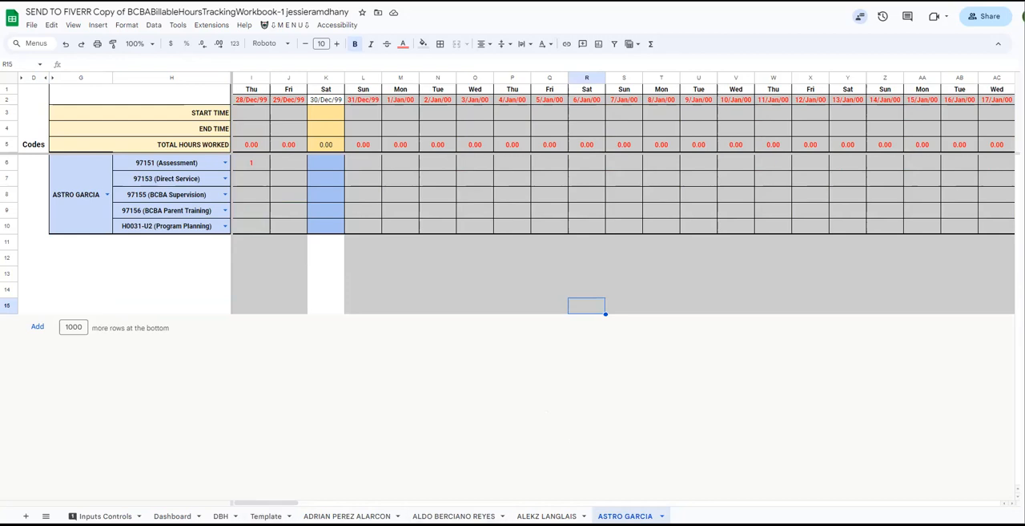
Refresh the Dashboard's client choices with Update Chart and set its client to the first one offered.
{"action": "left_click", "coordinate": [105, 515]}
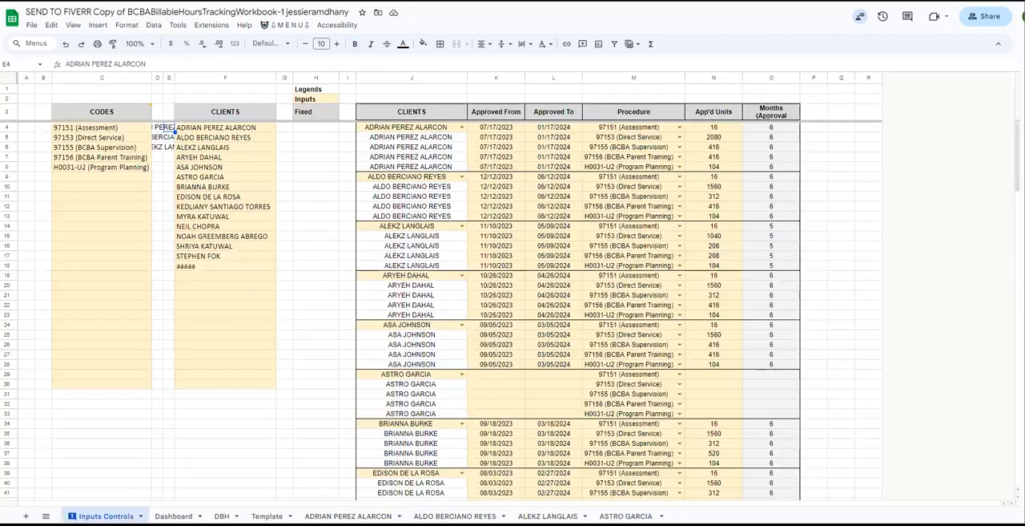
{"action": "key", "text": "ctrl+Page_Down"}
{"action": "left_click", "coordinate": [185, 131]}
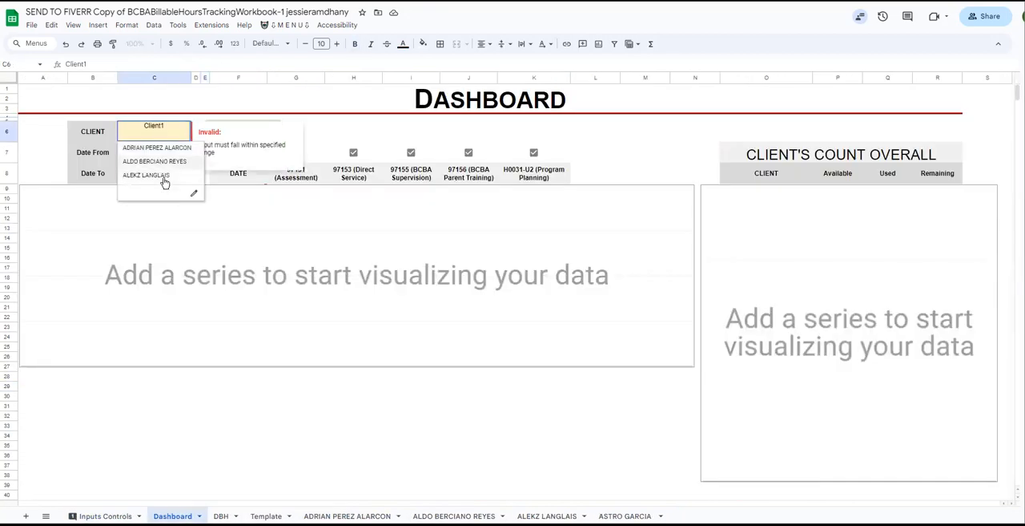
{"action": "left_click", "coordinate": [311, 141]}
{"action": "left_click", "coordinate": [298, 25]}
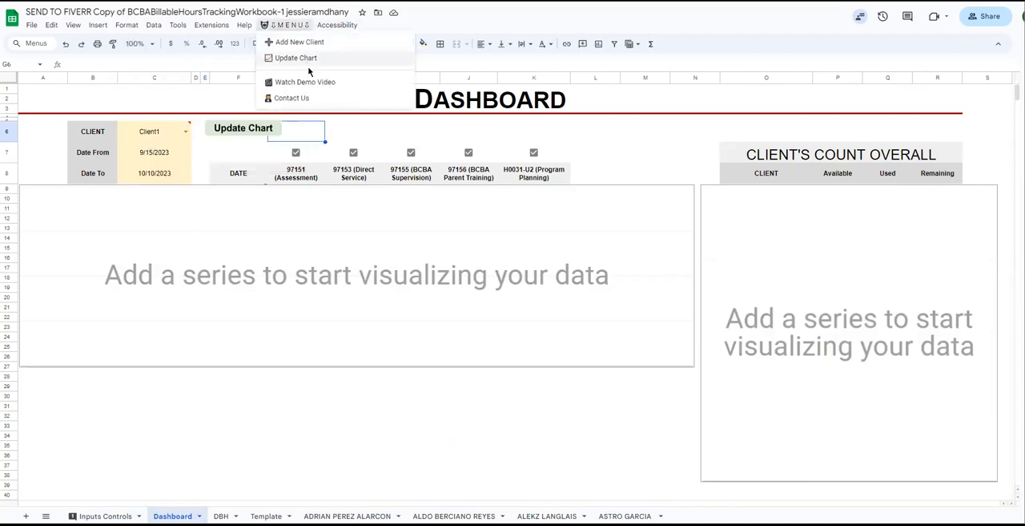
{"action": "left_click", "coordinate": [309, 59]}
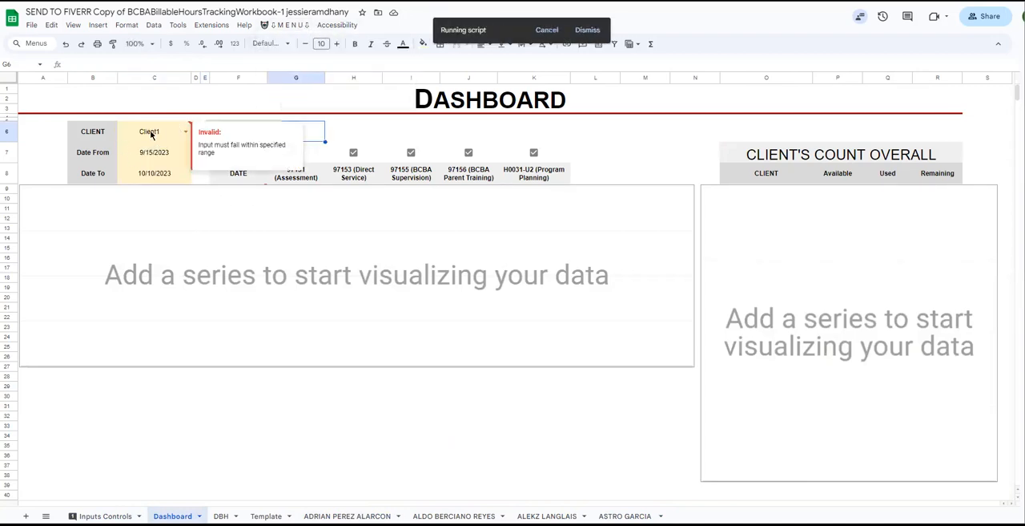
{"action": "left_click", "coordinate": [177, 135]}
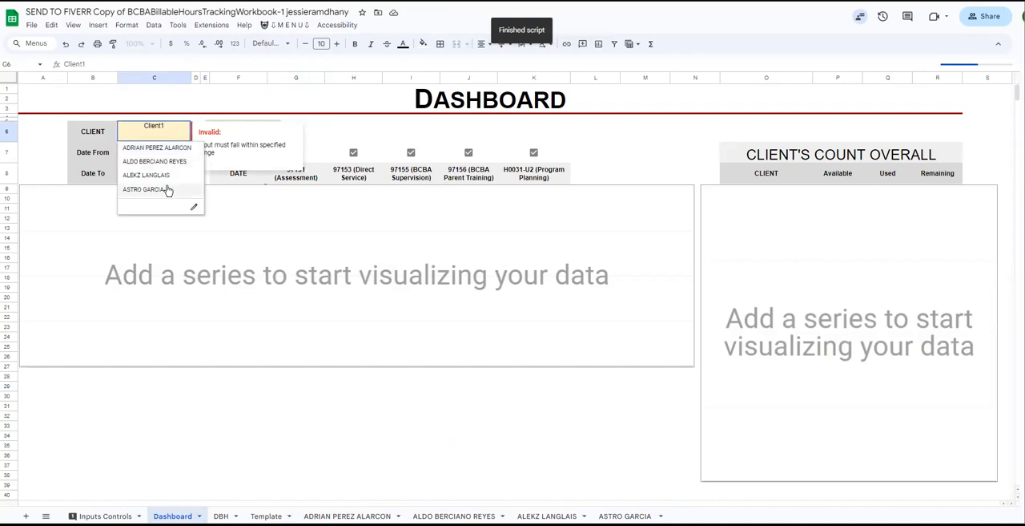
{"action": "left_click", "coordinate": [158, 148]}
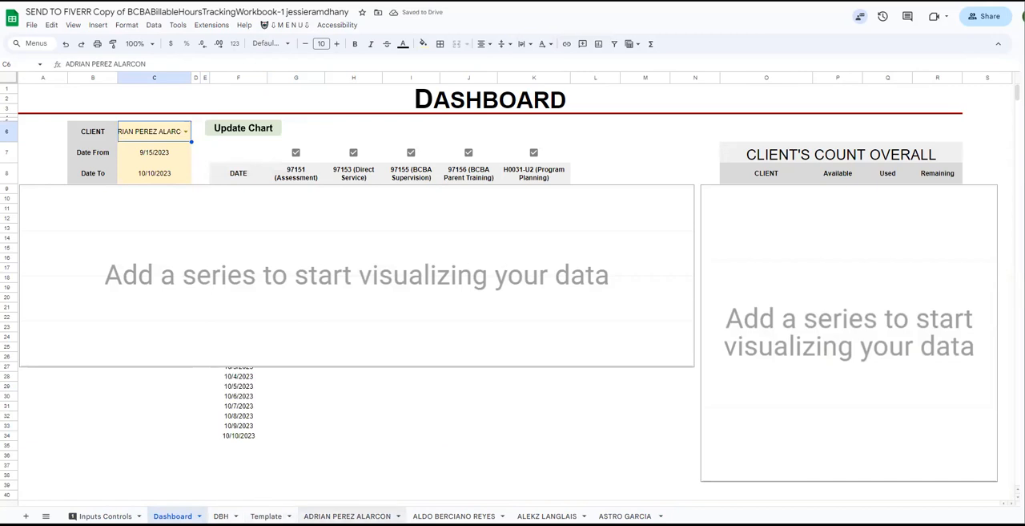
On the first client's sheet, enter =RANDBETWEEN(0,4) for 97151 (Assessment) on 17/Jul/23 in cell K6.
{"action": "left_click", "coordinate": [346, 515]}
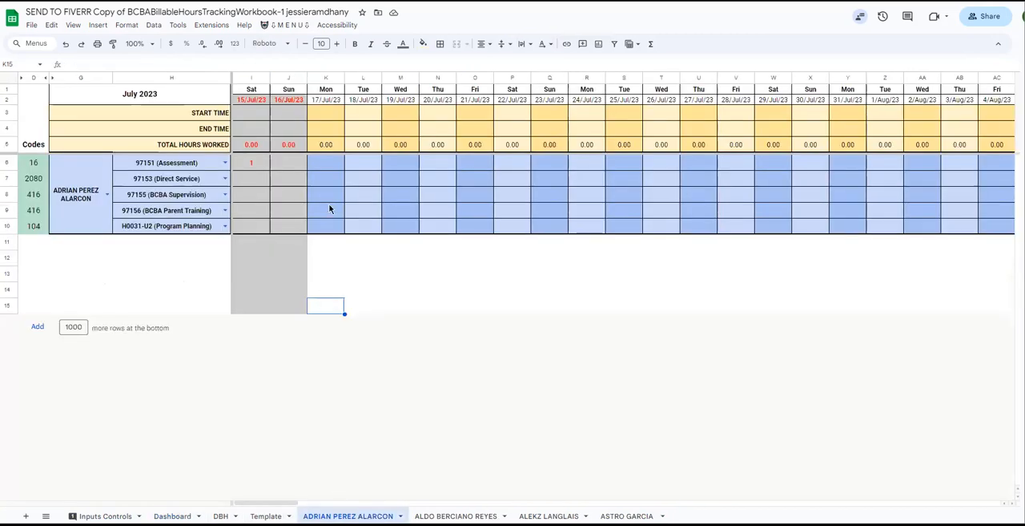
{"action": "left_click", "coordinate": [254, 163]}
{"action": "left_click", "coordinate": [331, 163]}
{"action": "left_click", "coordinate": [249, 168]}
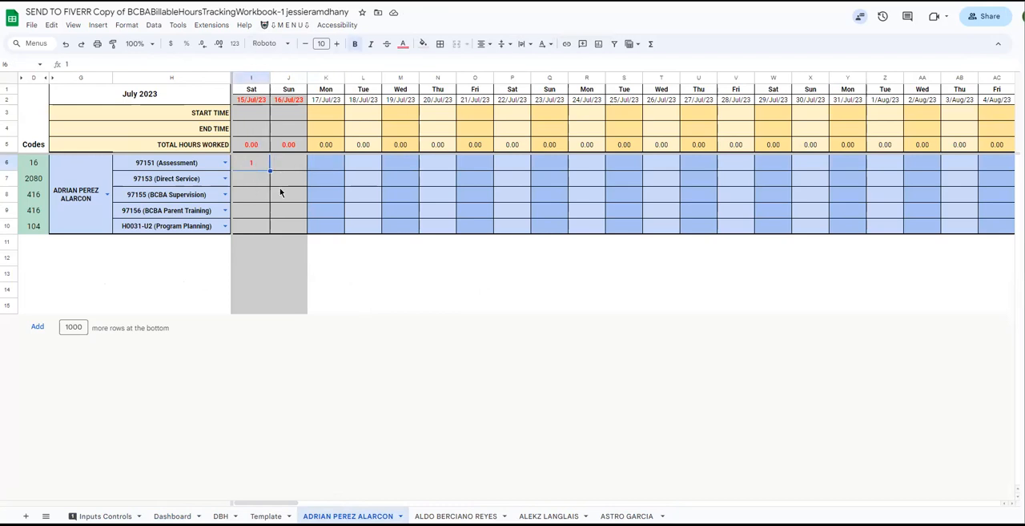
{"action": "left_click", "coordinate": [319, 170]}
{"action": "type", "text": "=rand"}
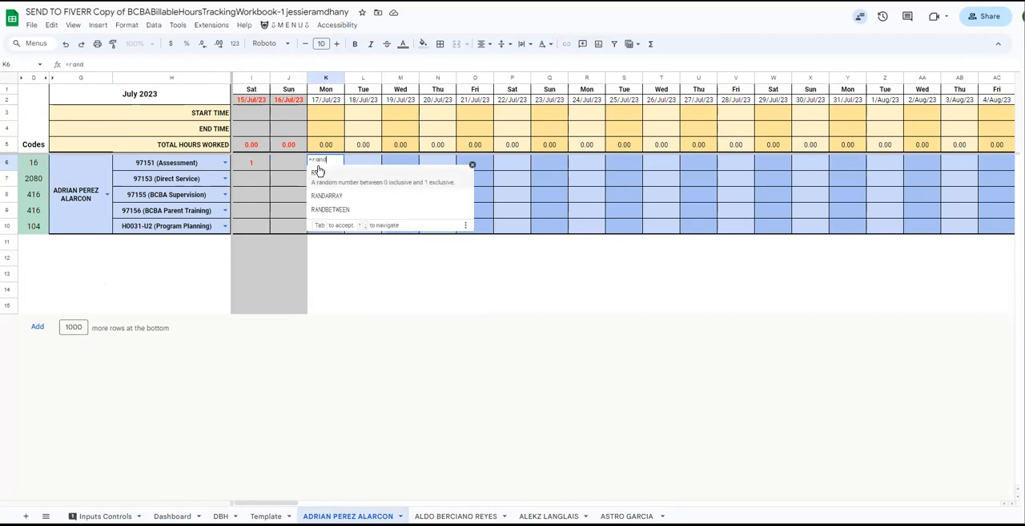
{"action": "type", "text": "b"}
{"action": "key", "text": "Tab"}
{"action": "type", "text": "0"}
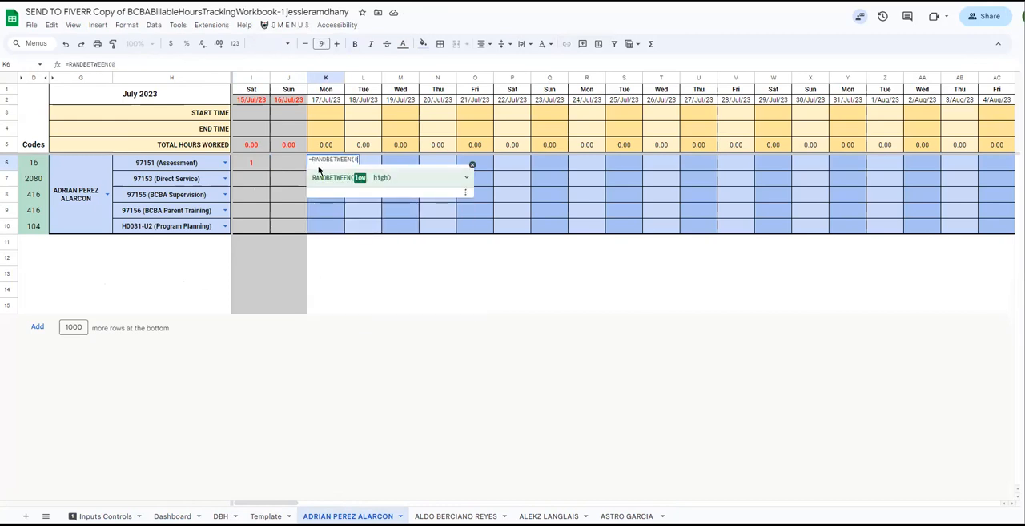
{"action": "type", "text": ",4)"}
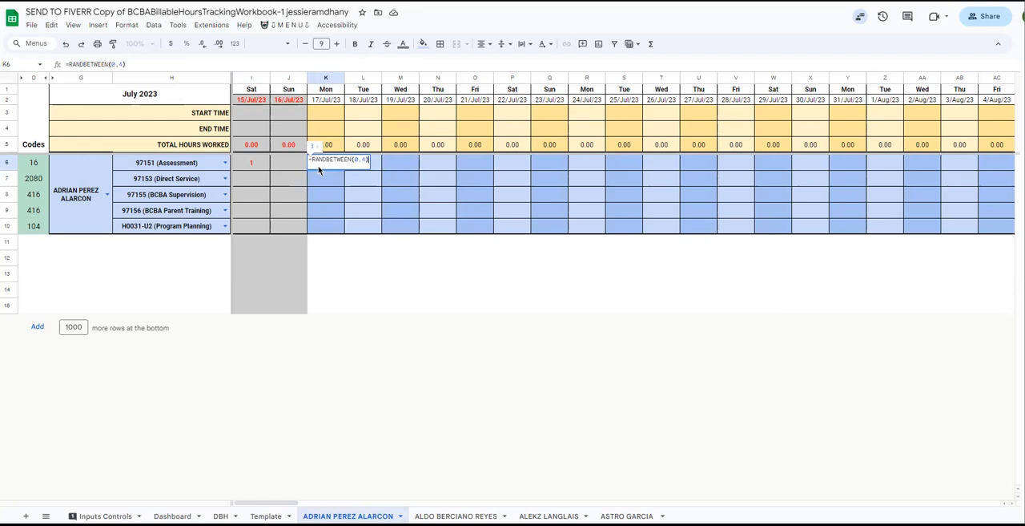
{"action": "key", "text": "Return"}
Copy the RANDBETWEEN formula from K6 and paste it as formula only across K6:AA10.
{"action": "left_click", "coordinate": [318, 165]}
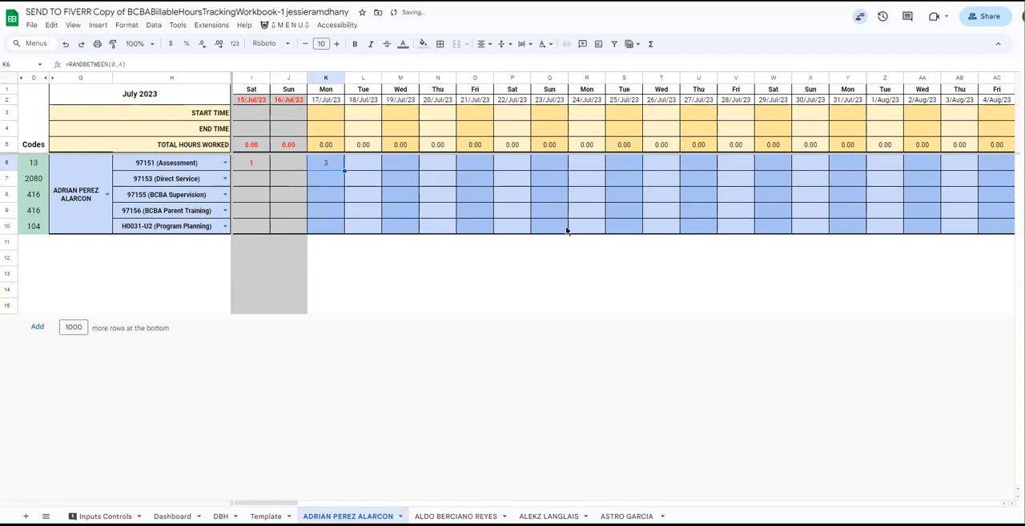
{"action": "left_click", "coordinate": [910, 227], "text": "shift"}
{"action": "right_click", "coordinate": [920, 224]}
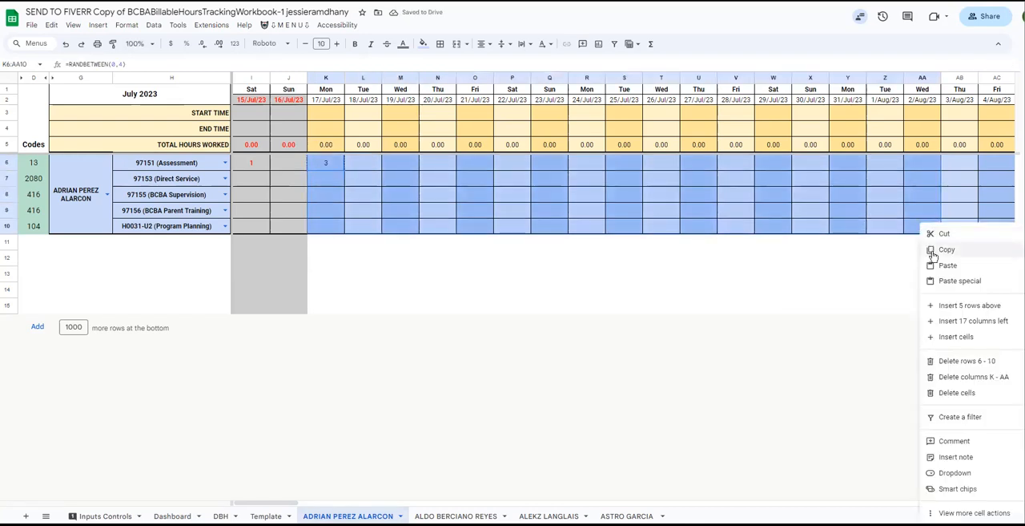
{"action": "mouse_move", "coordinate": [954, 282]}
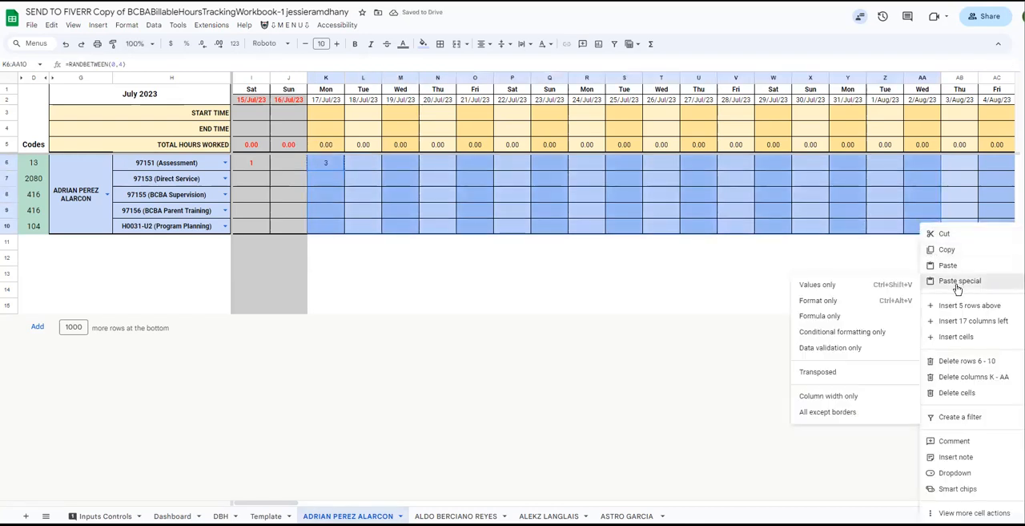
{"action": "left_click", "coordinate": [858, 316]}
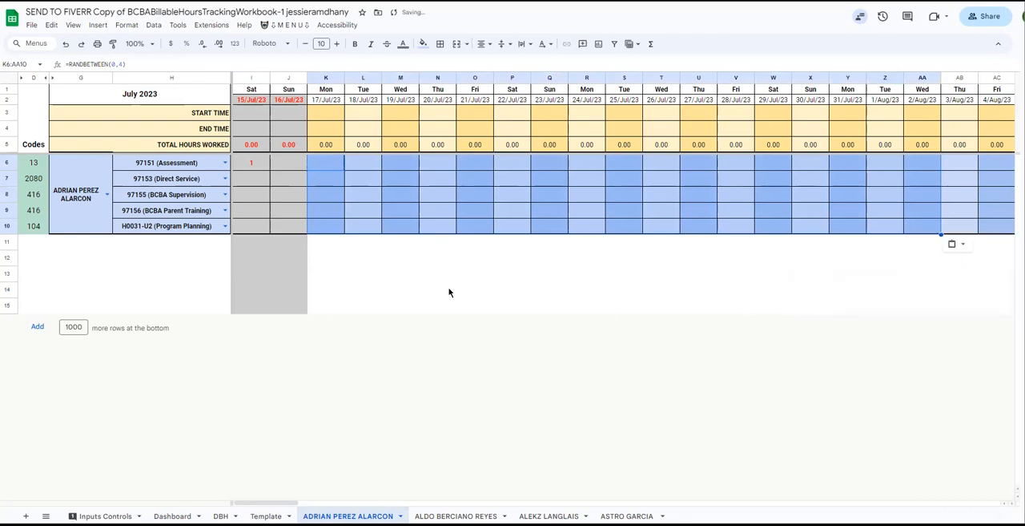
Set the Dashboard's Date From to 7/10/2023.
{"action": "left_click", "coordinate": [649, 263]}
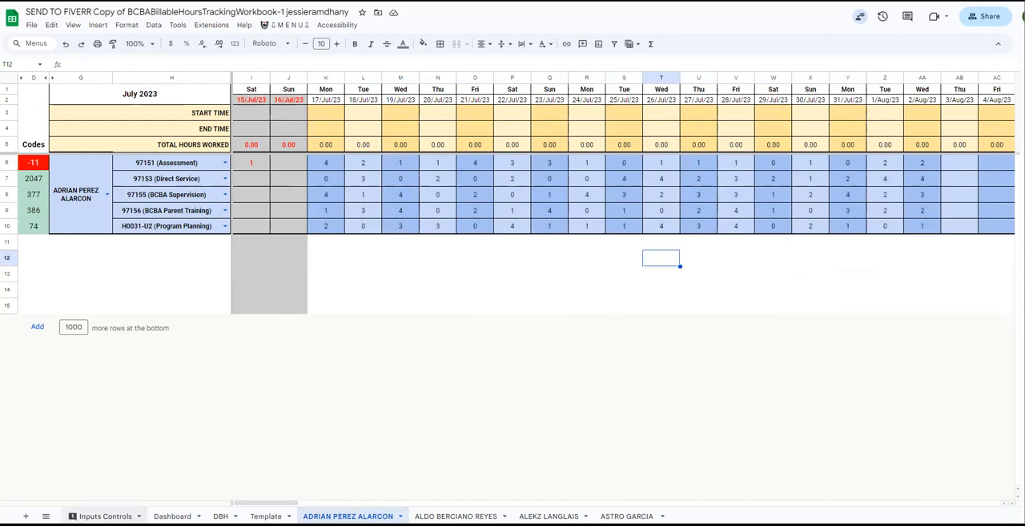
{"action": "left_click", "coordinate": [105, 515]}
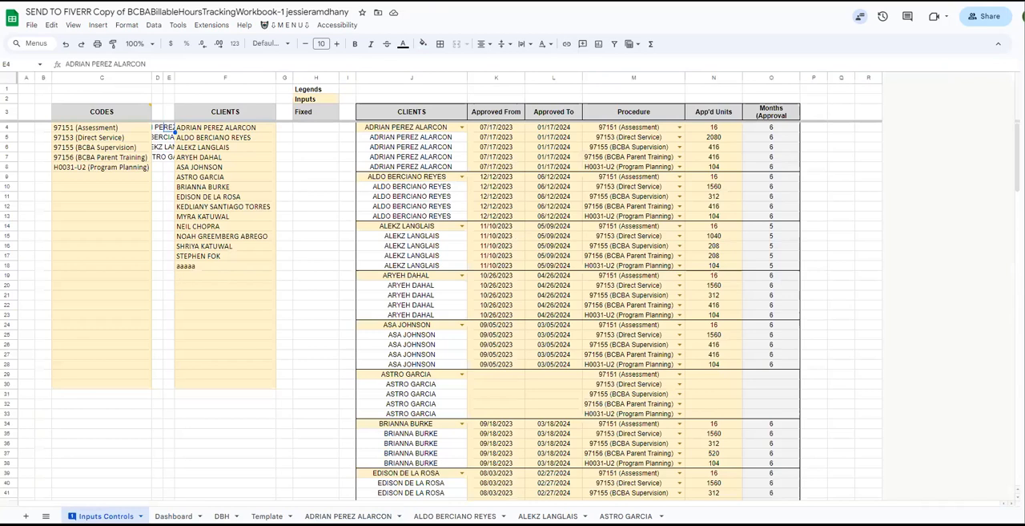
{"action": "left_click", "coordinate": [173, 515]}
{"action": "left_click", "coordinate": [171, 155]}
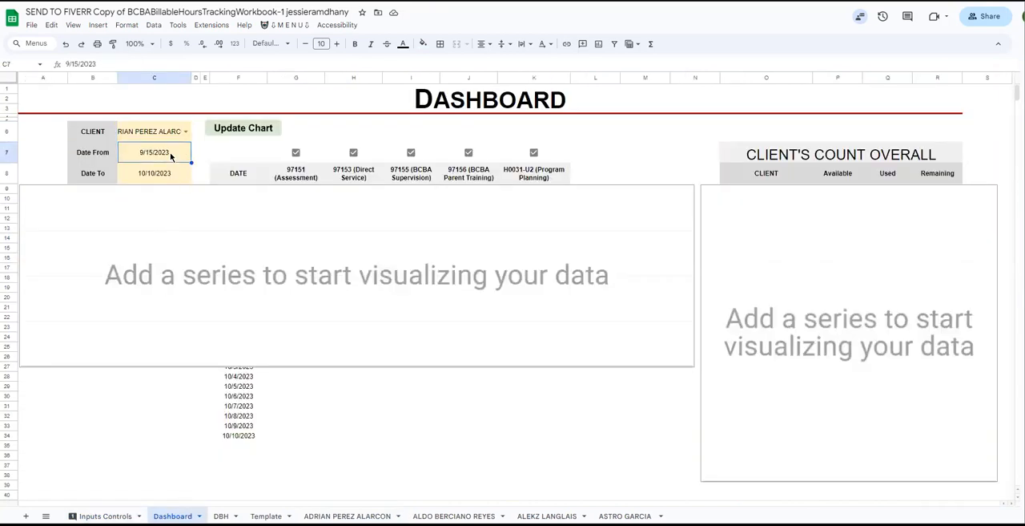
{"action": "double_click", "coordinate": [187, 156]}
{"action": "left_click", "coordinate": [178, 173]}
{"action": "left_click", "coordinate": [177, 173]}
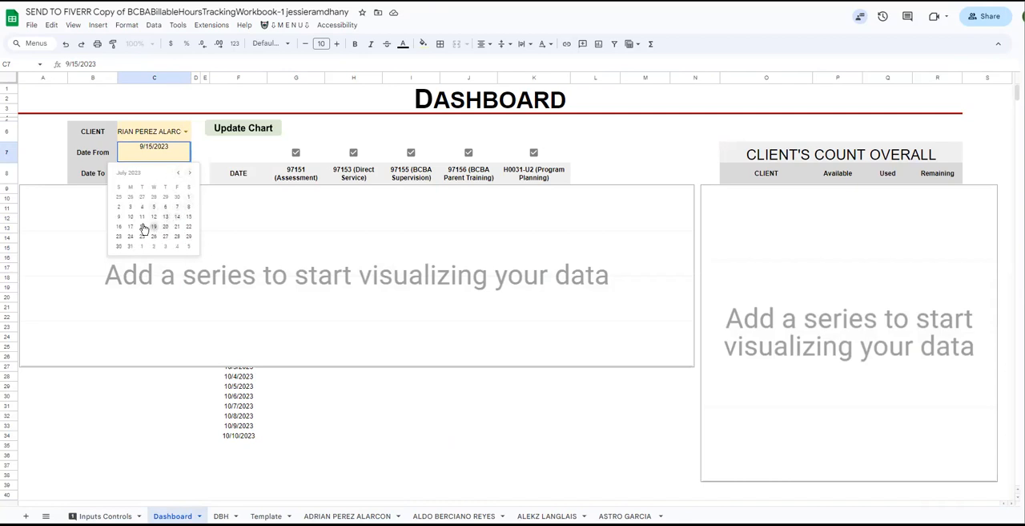
{"action": "left_click", "coordinate": [131, 218]}
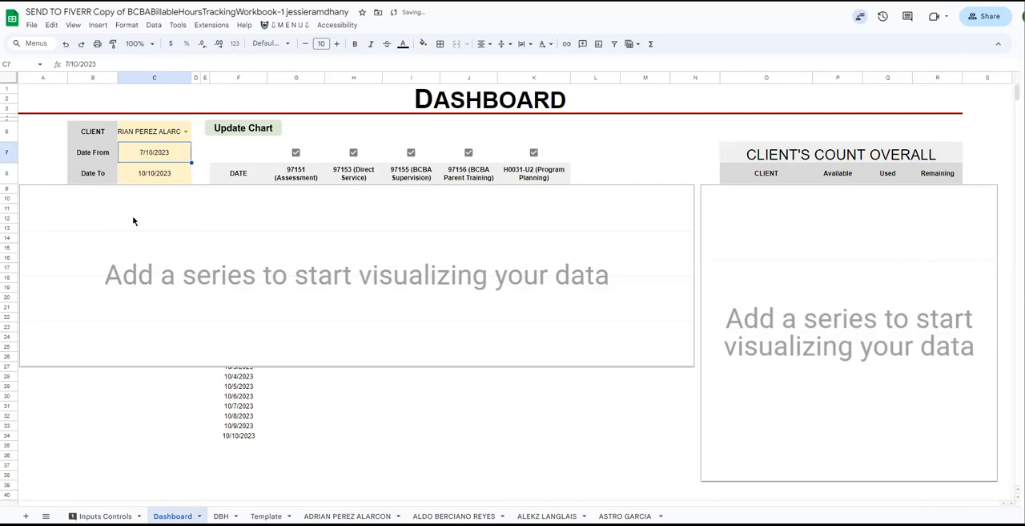
{"action": "double_click", "coordinate": [177, 177]}
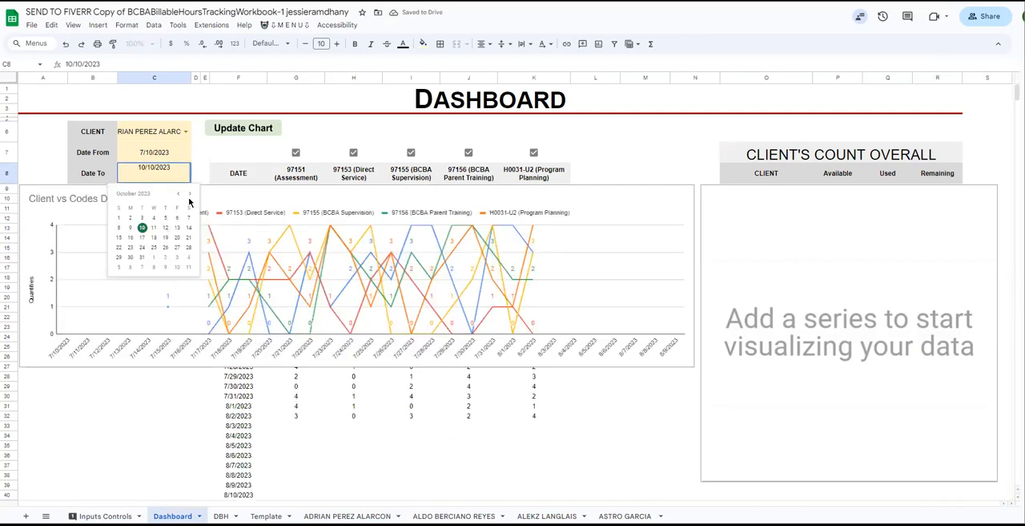
{"action": "left_click", "coordinate": [203, 159]}
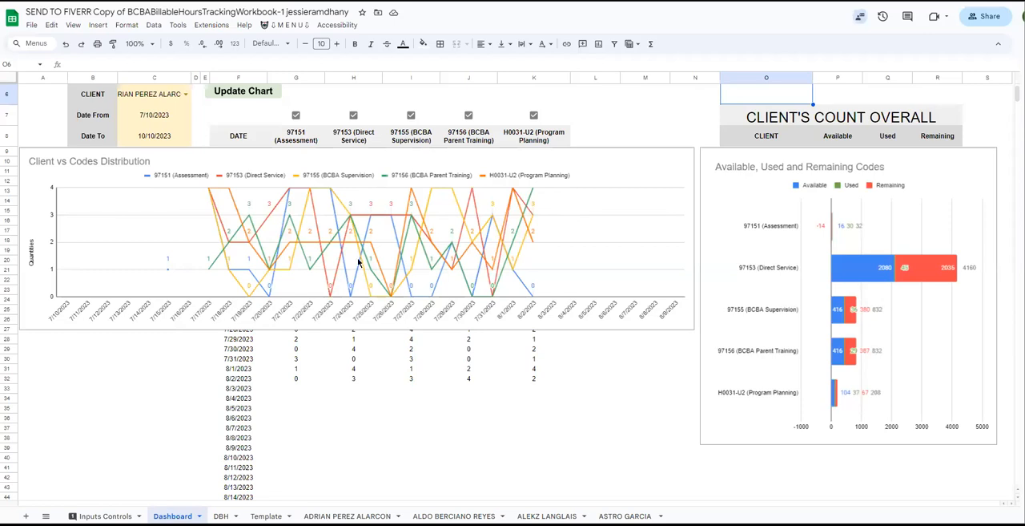
{"action": "left_click", "coordinate": [406, 454]}
{"action": "scroll", "coordinate": [387, 218], "scroll_direction": "up", "scroll_amount": 1}
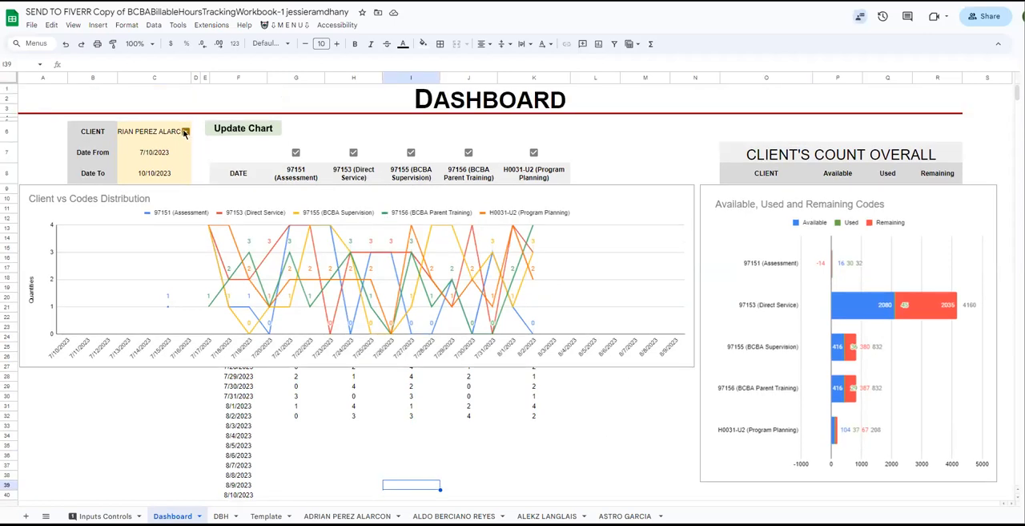
Widen the Dashboard's column C to fit the full client name and stretch the Client vs Codes Distribution chart to the wider layout.
{"action": "left_click", "coordinate": [155, 133]}
{"action": "left_click_drag", "start_coordinate": [193, 78], "coordinate": [212, 78]}
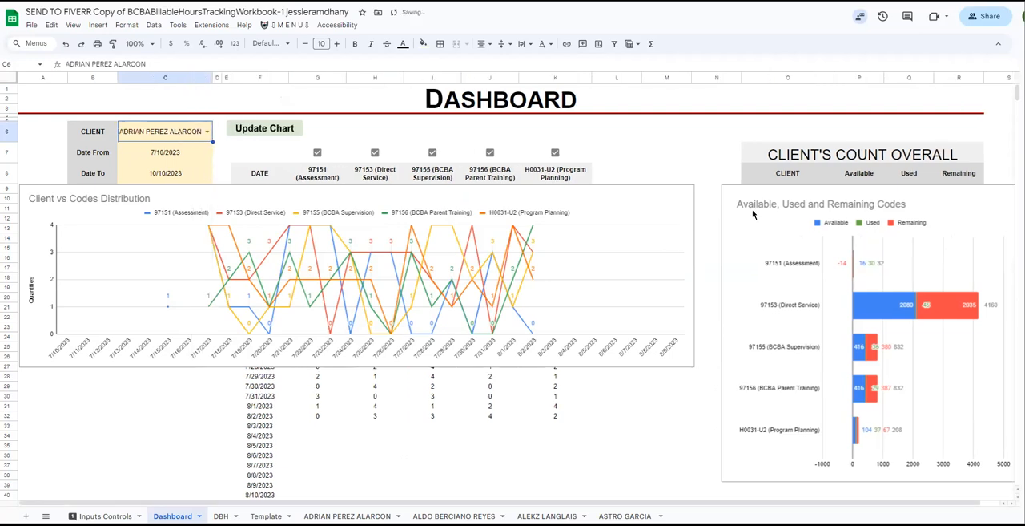
{"action": "left_click", "coordinate": [684, 204]}
{"action": "left_click_drag", "start_coordinate": [694, 275], "coordinate": [715, 274]}
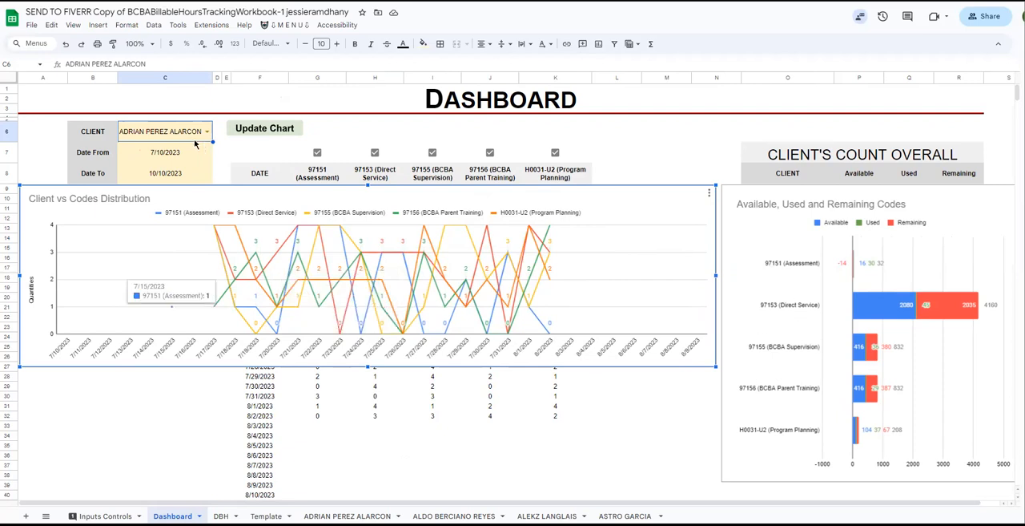
Exclude 97153, 97155, 97156 and H0031-U2 from the Dashboard charts, keeping only 97151 (Assessment) ticked.
{"action": "left_click", "coordinate": [374, 153]}
{"action": "left_click", "coordinate": [428, 153]}
{"action": "left_click", "coordinate": [489, 154]}
{"action": "left_click", "coordinate": [553, 154]}
{"action": "left_click", "coordinate": [432, 153]}
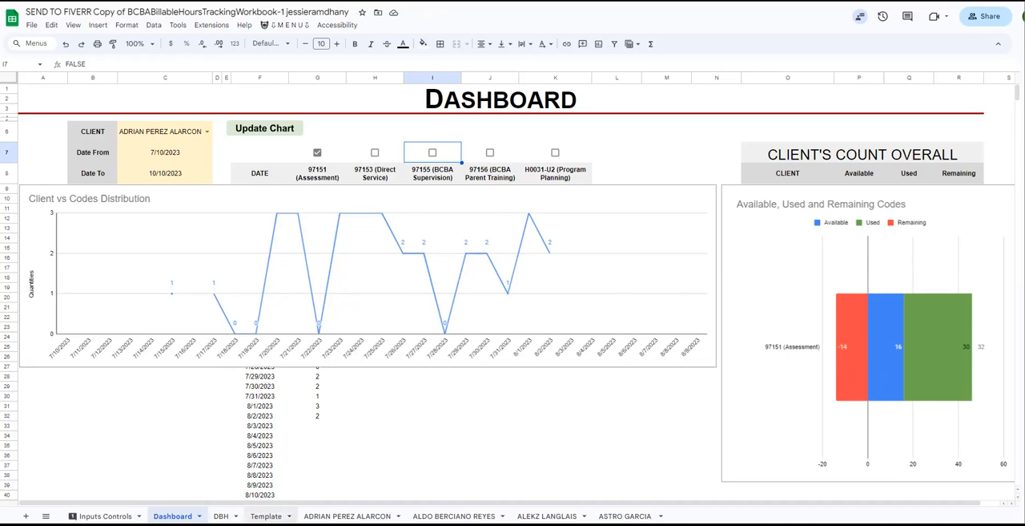
On the first client's sheet, clear the 97151 (Assessment) units from 17/Jul/23 through 30/Jul/23 in K6:X6.
{"action": "left_click", "coordinate": [347, 515]}
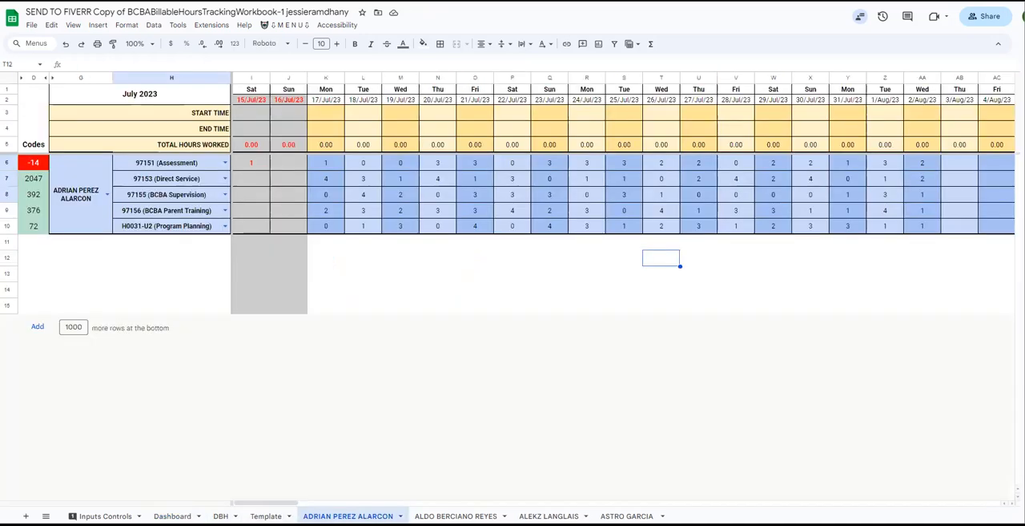
{"action": "left_click", "coordinate": [44, 165]}
{"action": "left_click_drag", "start_coordinate": [327, 166], "coordinate": [807, 164]}
{"action": "key", "text": "Delete"}
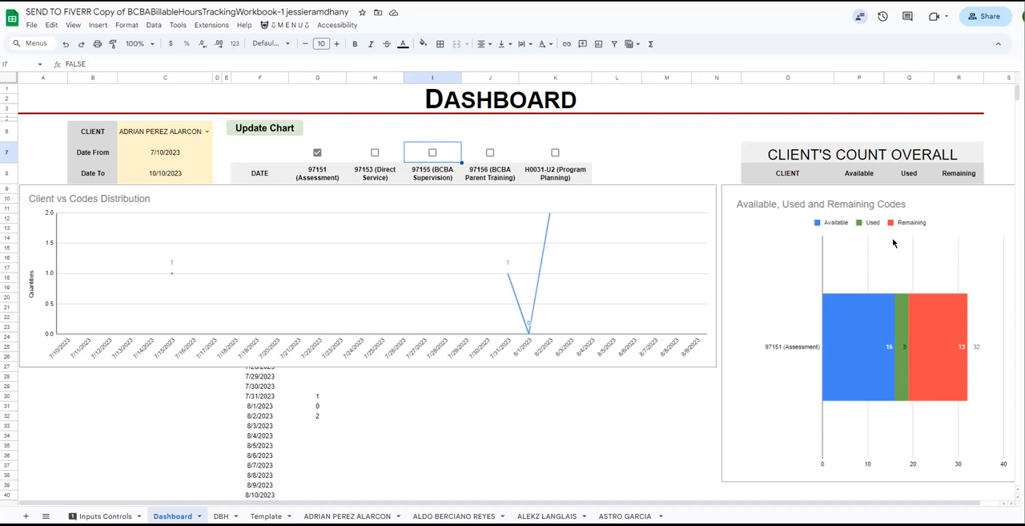
Include H0031-U2 (Program Planning) and 97153 (Direct Service) in the Dashboard charts and exclude 97151 (Assessment).
{"action": "left_click", "coordinate": [556, 153]}
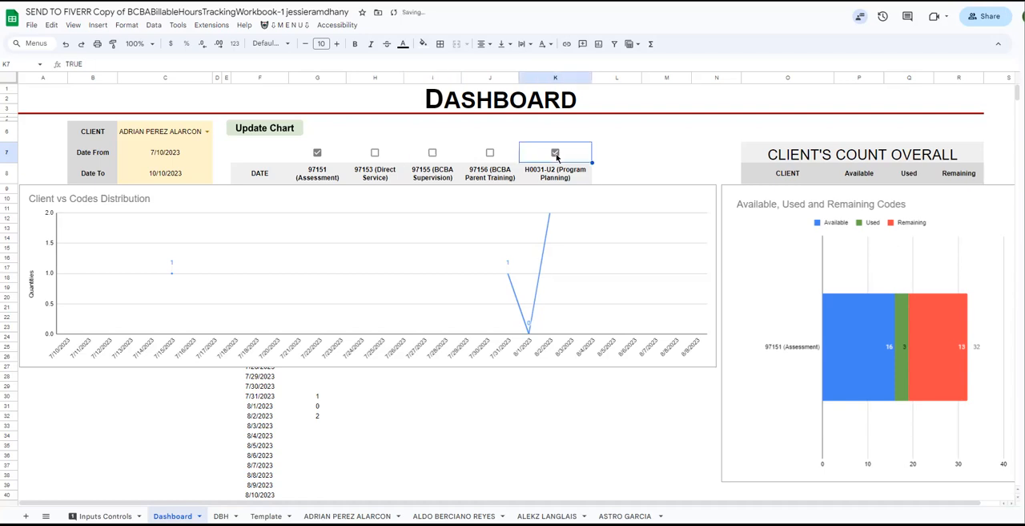
{"action": "left_click", "coordinate": [317, 152]}
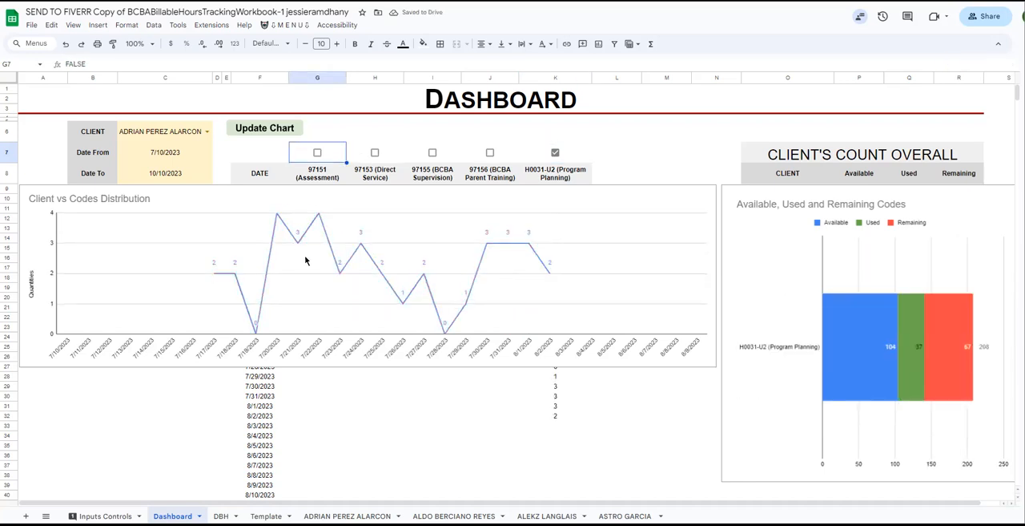
{"action": "left_click", "coordinate": [374, 154]}
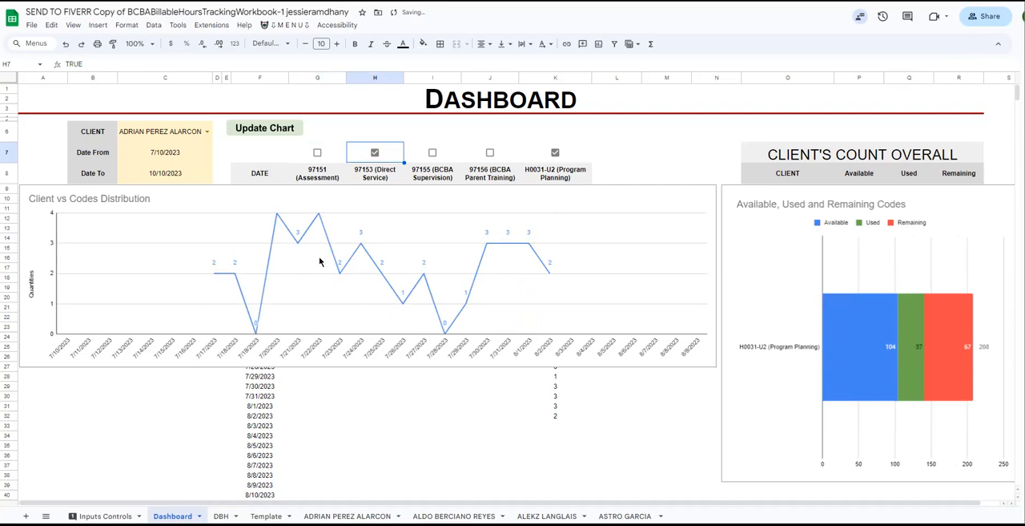
{"action": "left_click", "coordinate": [382, 254]}
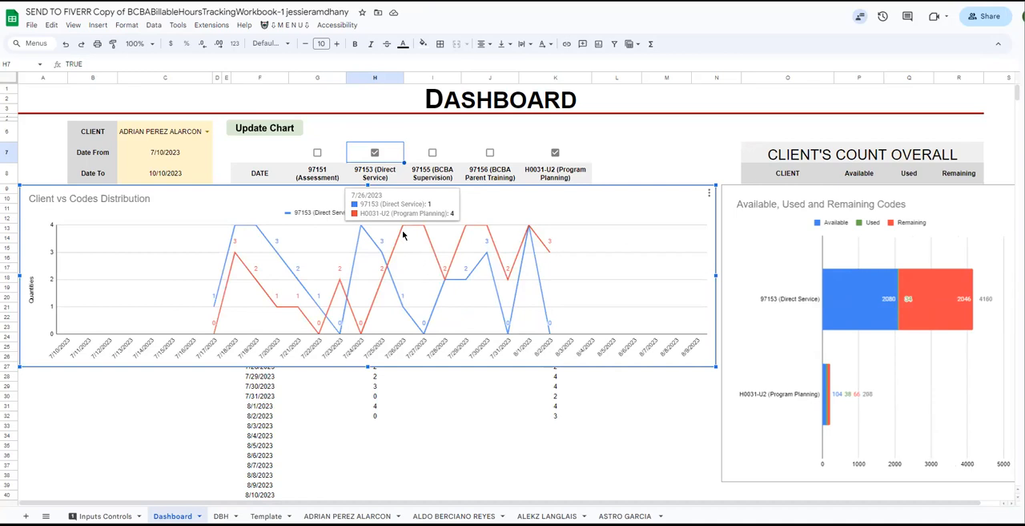
Include 97156 (BCBA Parent Training), 97155 (BCBA Supervision) and 97151 (Assessment) in the Dashboard charts again.
{"action": "left_click", "coordinate": [490, 153]}
{"action": "left_click", "coordinate": [432, 152]}
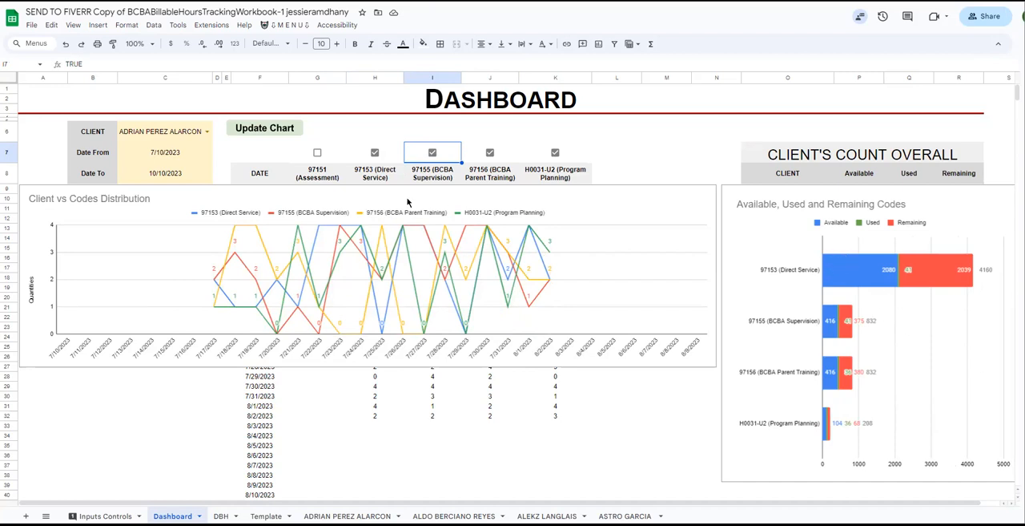
{"action": "left_click", "coordinate": [318, 152]}
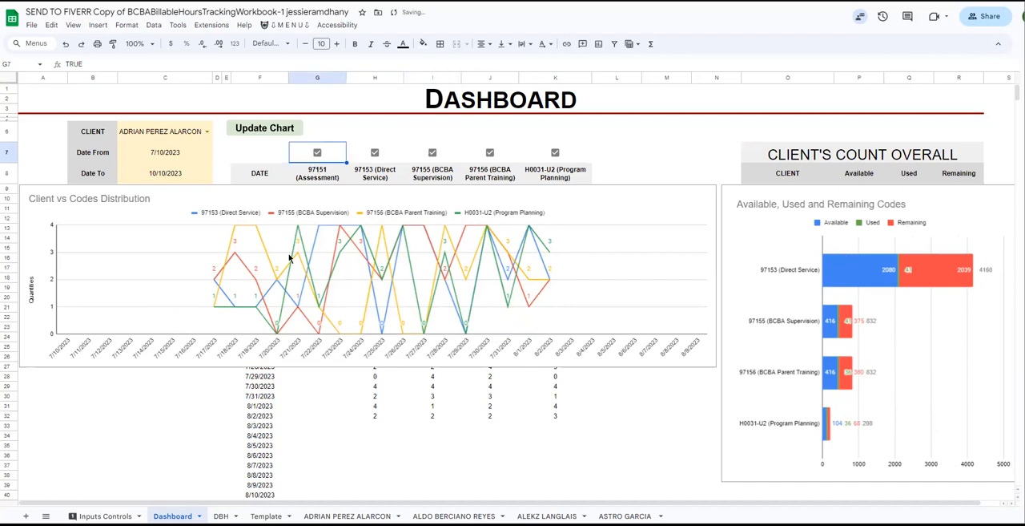
{"action": "left_click", "coordinate": [206, 131]}
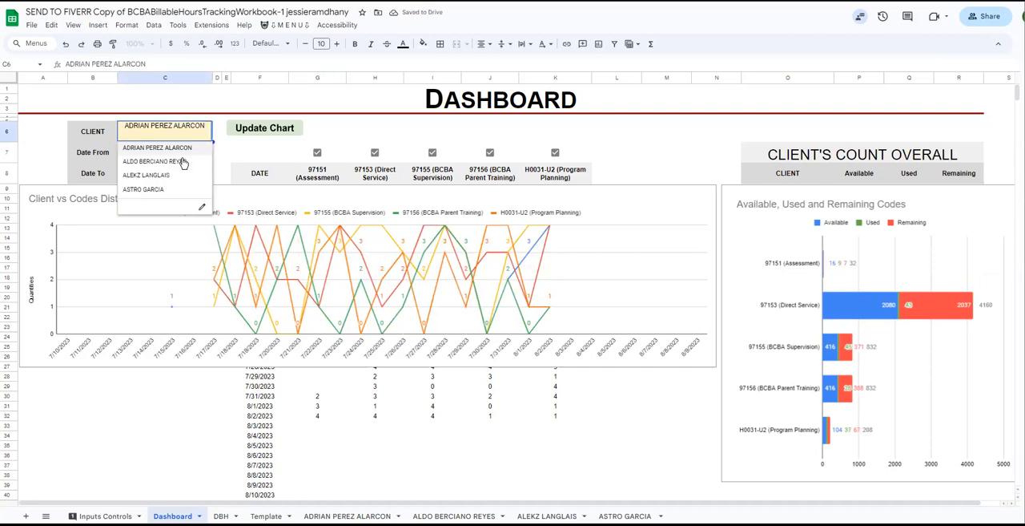
{"action": "left_click", "coordinate": [375, 435]}
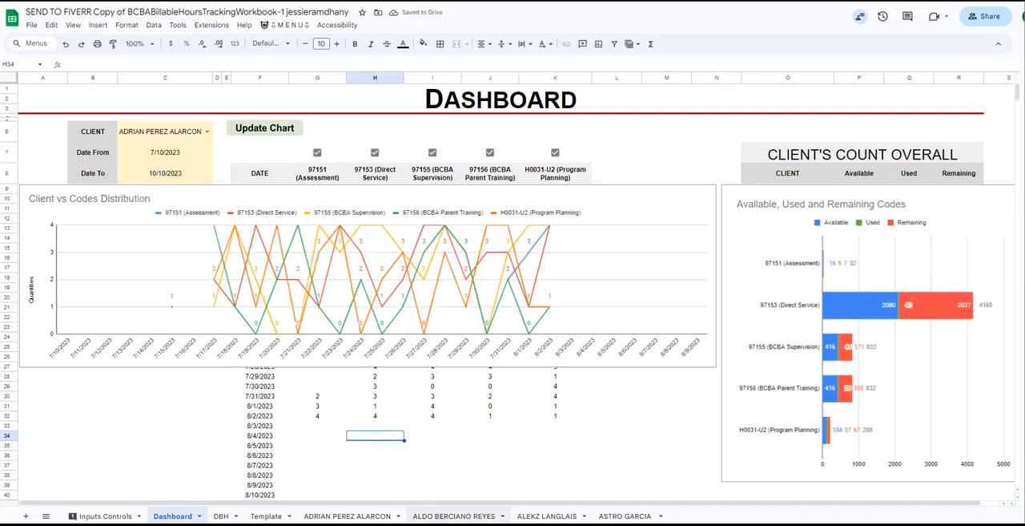
Copy K6:AA10 from the first client's sheet and paste it as formula only at K6 on the second client's sheet.
{"action": "left_click", "coordinate": [453, 515]}
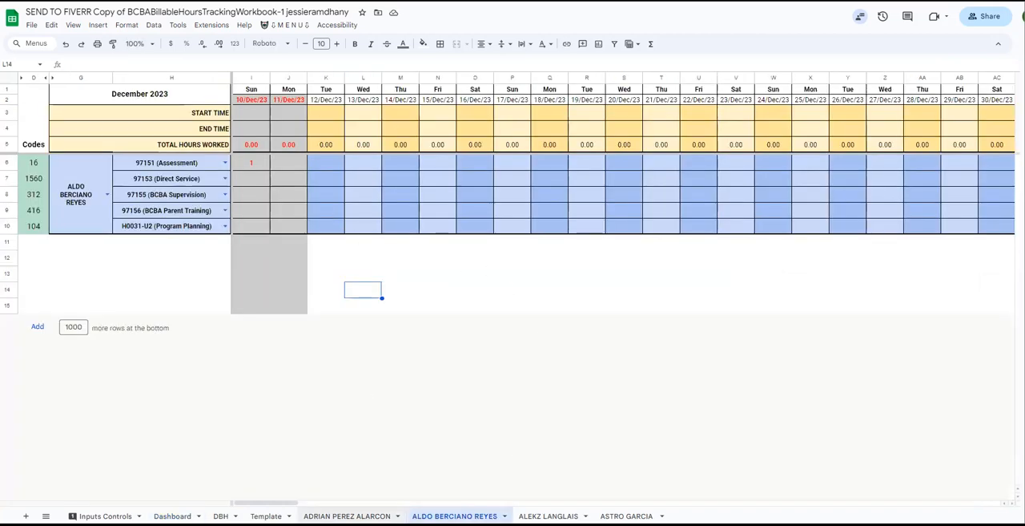
{"action": "left_click", "coordinate": [347, 515]}
{"action": "left_click_drag", "start_coordinate": [326, 165], "coordinate": [918, 226]}
{"action": "left_click", "coordinate": [456, 515]}
{"action": "left_click", "coordinate": [323, 166]}
{"action": "right_click", "coordinate": [323, 165]}
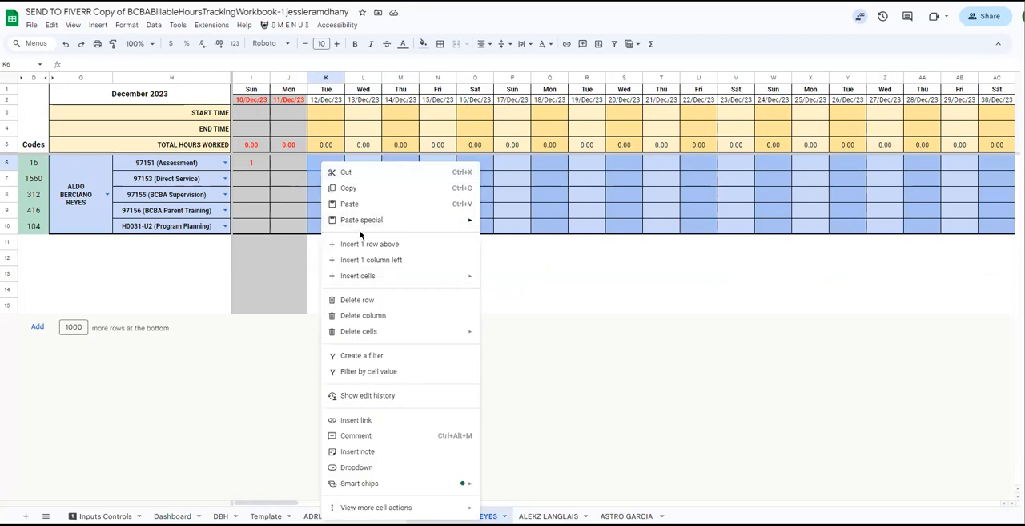
{"action": "mouse_move", "coordinate": [400, 219]}
{"action": "left_click", "coordinate": [513, 255]}
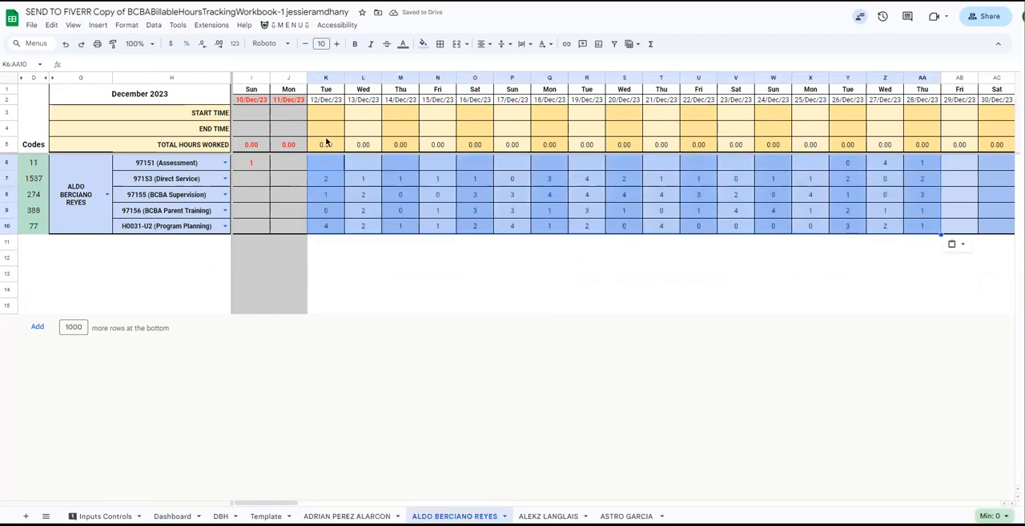
{"action": "left_click", "coordinate": [90, 191]}
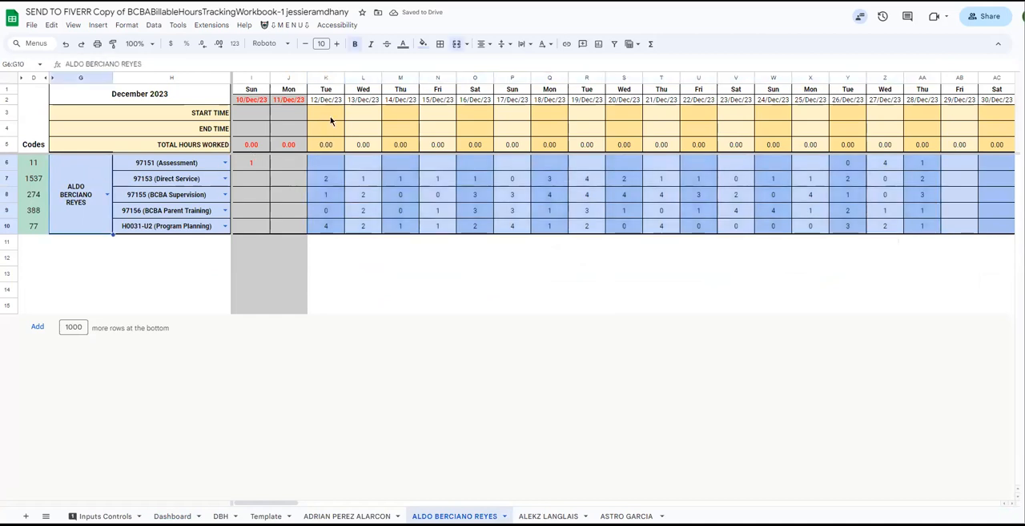
{"action": "left_click", "coordinate": [324, 102]}
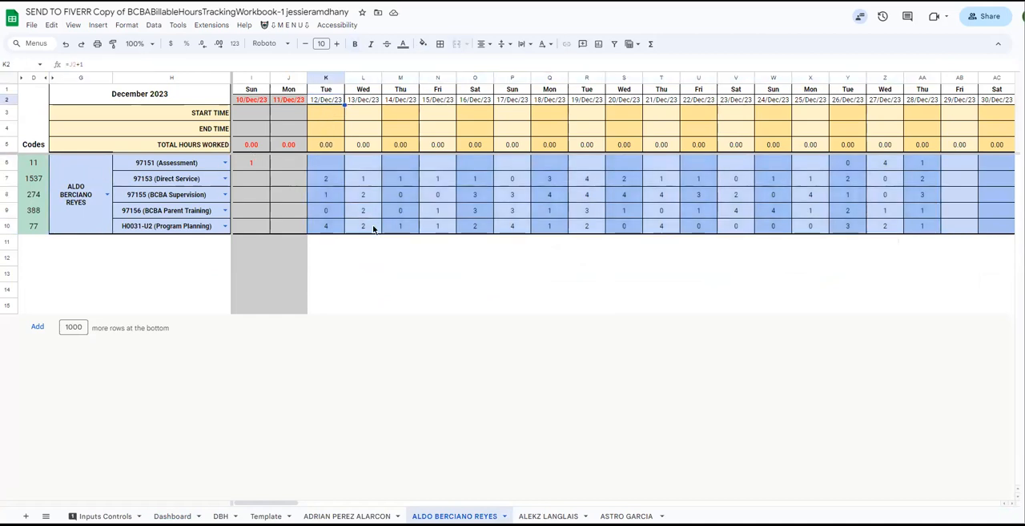
Set the Dashboard's client to the second one offered.
{"action": "left_click", "coordinate": [172, 515]}
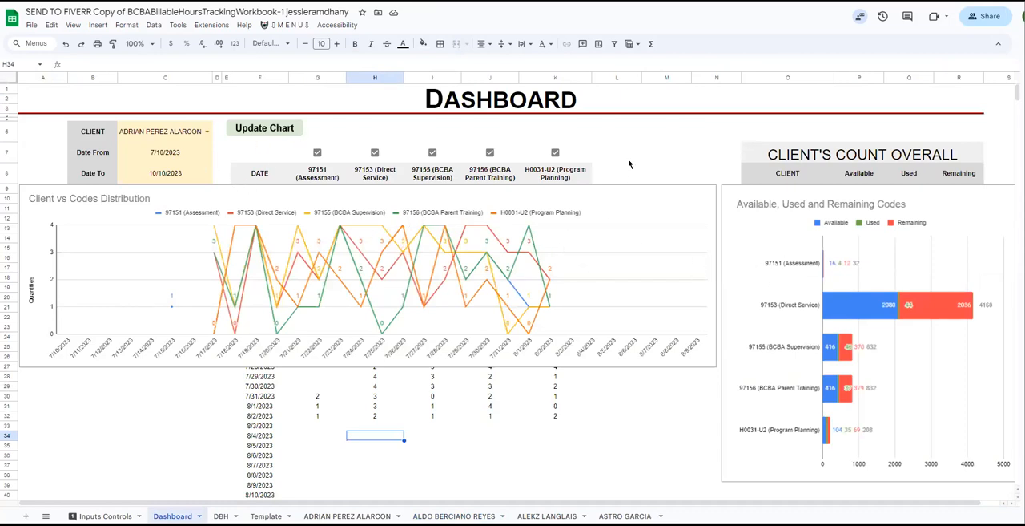
{"action": "left_click", "coordinate": [207, 131]}
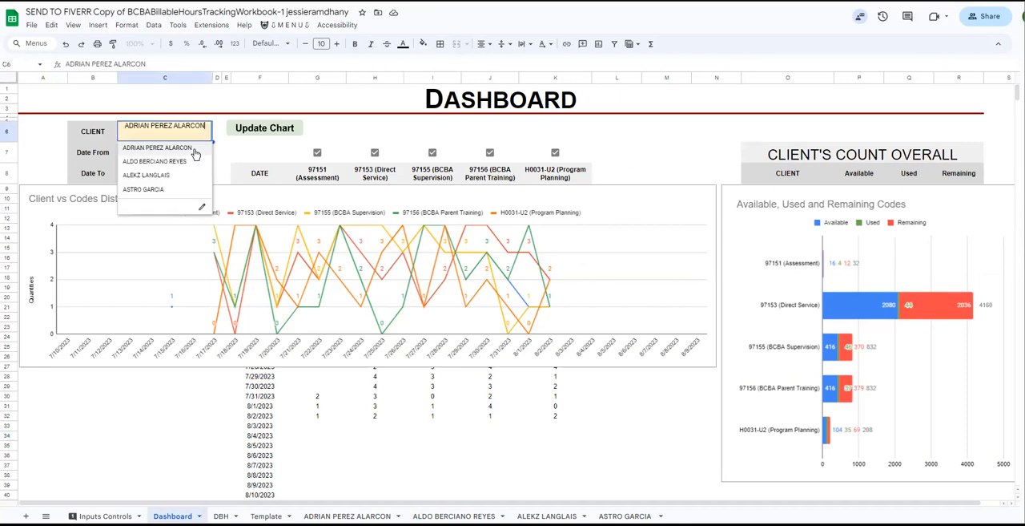
{"action": "left_click", "coordinate": [189, 163]}
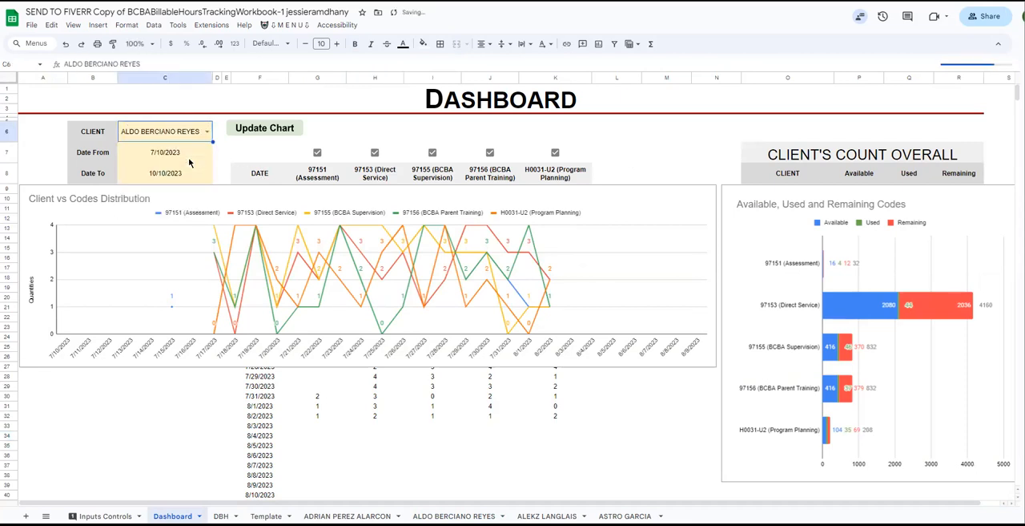
Set the Dashboard's Date From to 9/28/2023 and select the Date To cell.
{"action": "left_click_drag", "start_coordinate": [170, 156], "coordinate": [167, 184]}
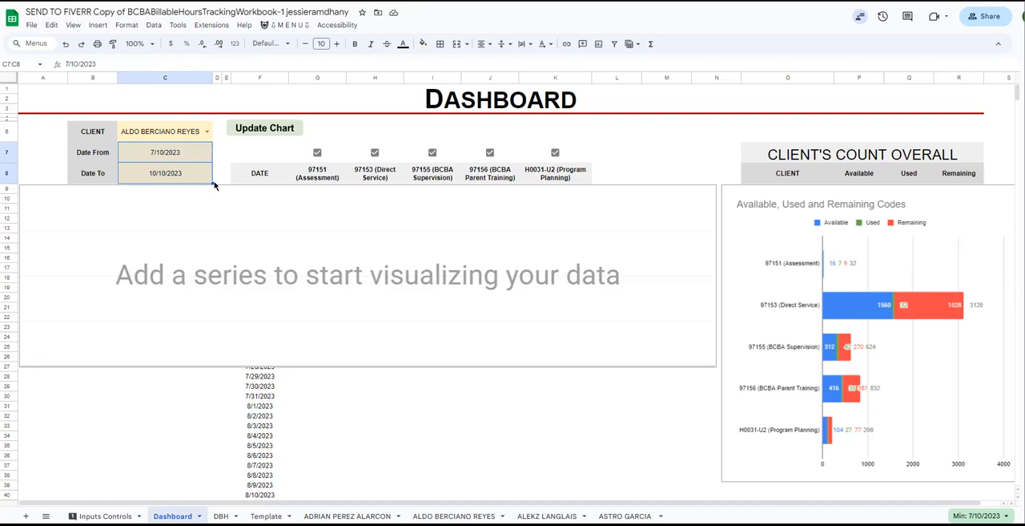
{"action": "left_click", "coordinate": [204, 156]}
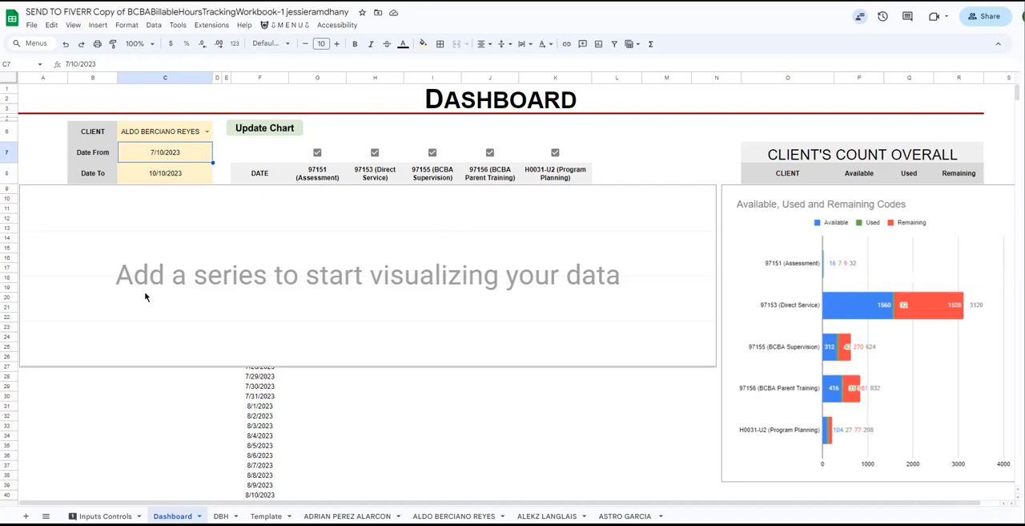
{"action": "left_click", "coordinate": [168, 175], "text": "shift"}
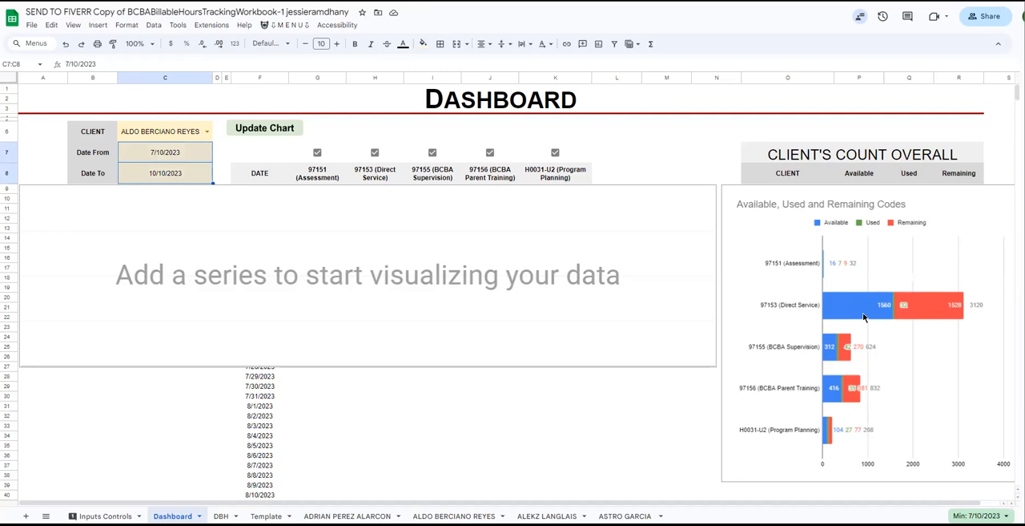
{"action": "double_click", "coordinate": [193, 159]}
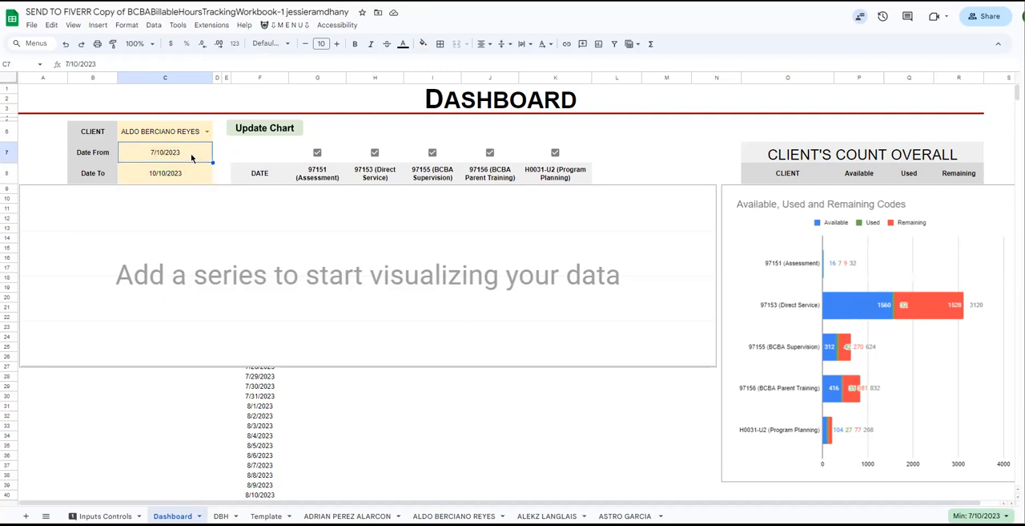
{"action": "left_click", "coordinate": [189, 176]}
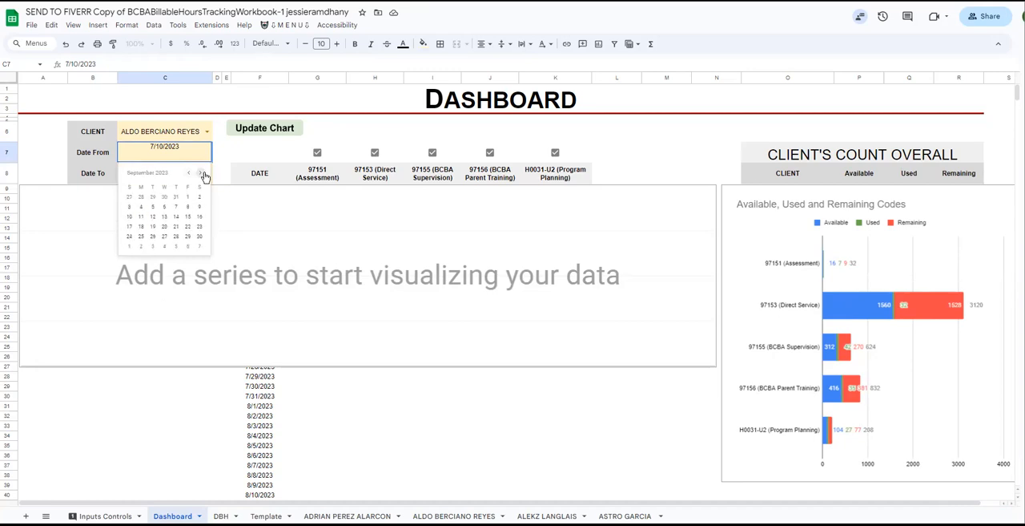
{"action": "left_click", "coordinate": [176, 236]}
{"action": "left_click", "coordinate": [201, 179]}
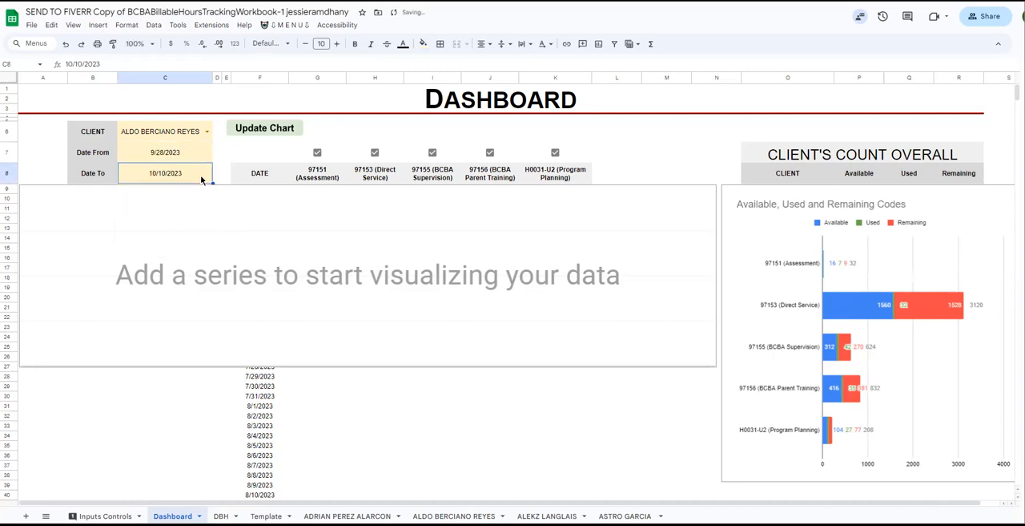
Set the Dashboard's Date To to 2/29/2024 and update the chart.
{"action": "double_click", "coordinate": [201, 179]}
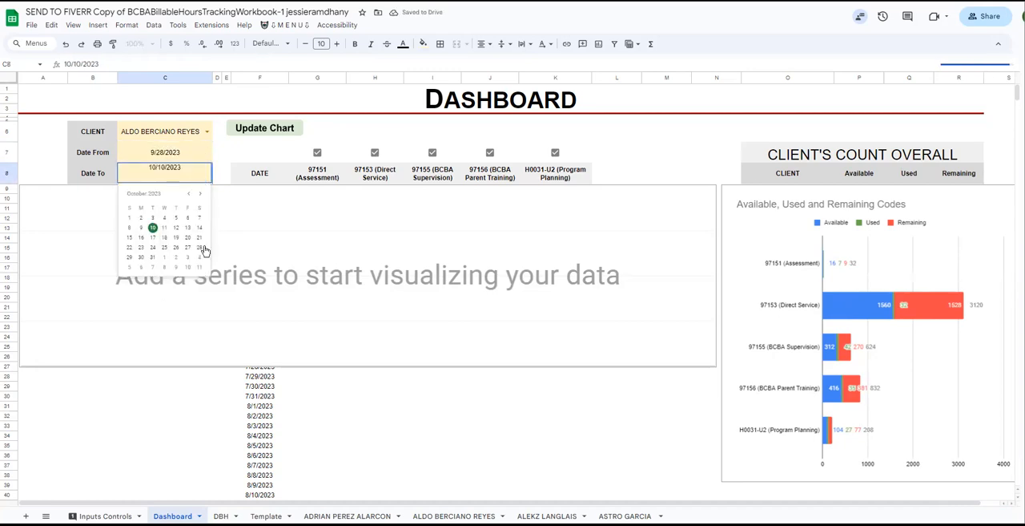
{"action": "left_click", "coordinate": [202, 195]}
{"action": "left_click", "coordinate": [202, 194]}
{"action": "left_click", "coordinate": [202, 195]}
{"action": "left_click", "coordinate": [202, 195]}
{"action": "left_click", "coordinate": [202, 195]}
{"action": "left_click", "coordinate": [175, 218]}
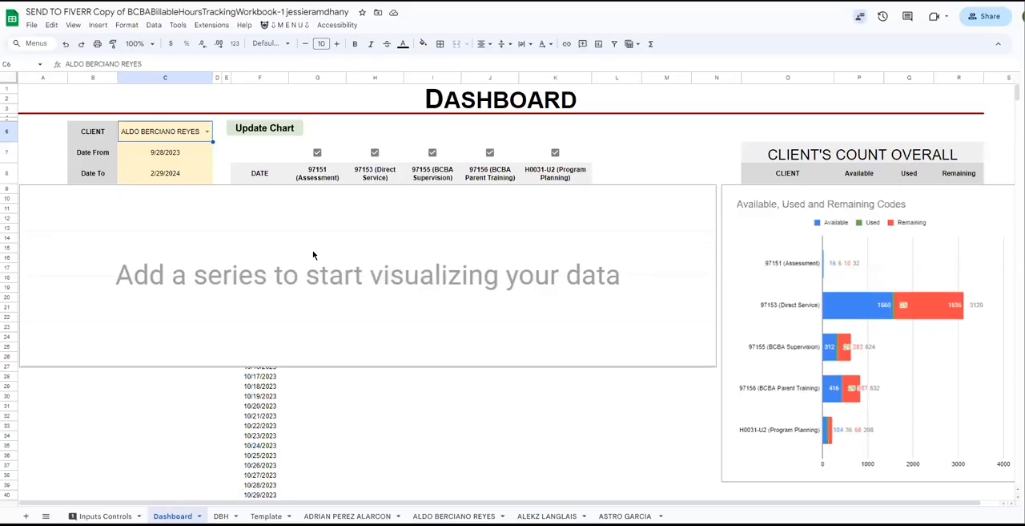
{"action": "left_click", "coordinate": [260, 129]}
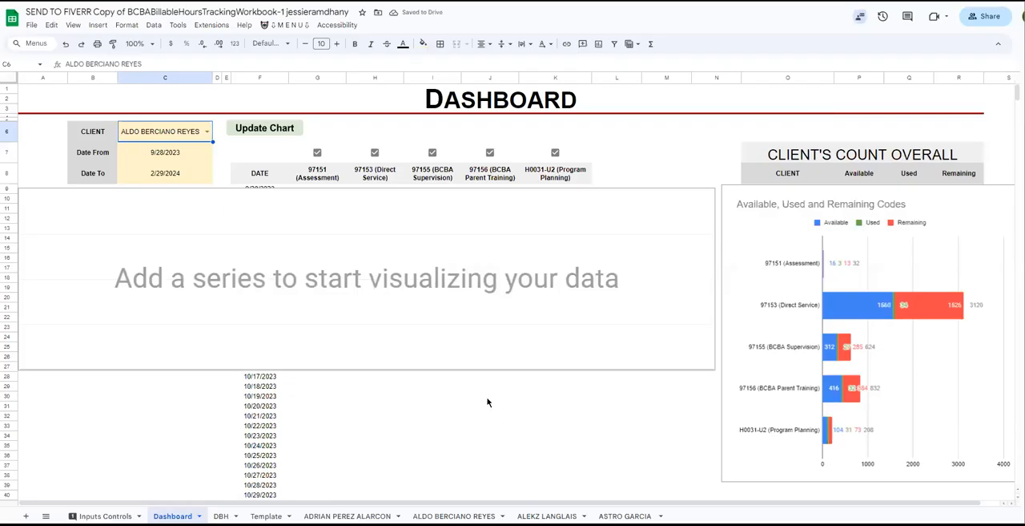
Extend the data range of the Dashboard's empty line chart to F8:K1000.
{"action": "left_click", "coordinate": [479, 416]}
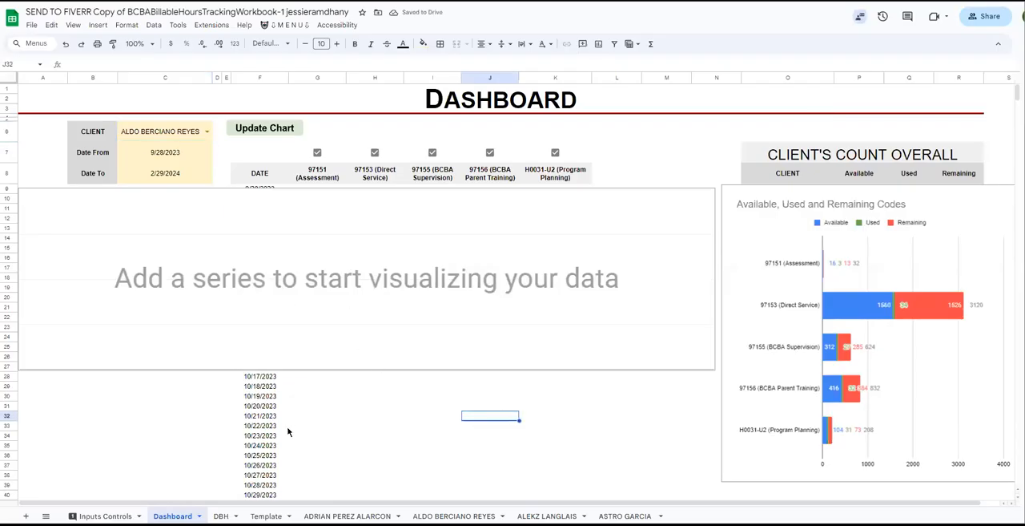
{"action": "double_click", "coordinate": [335, 197]}
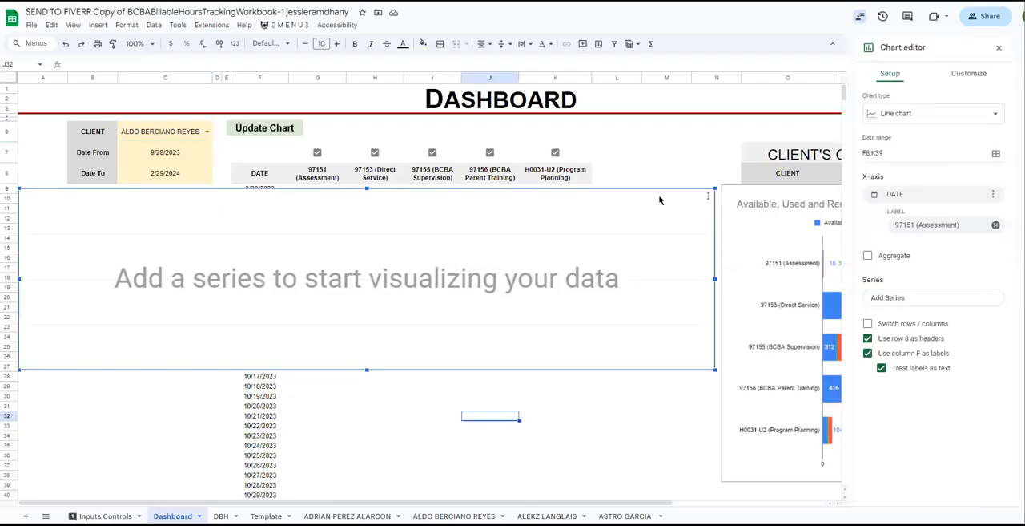
{"action": "left_click", "coordinate": [899, 152]}
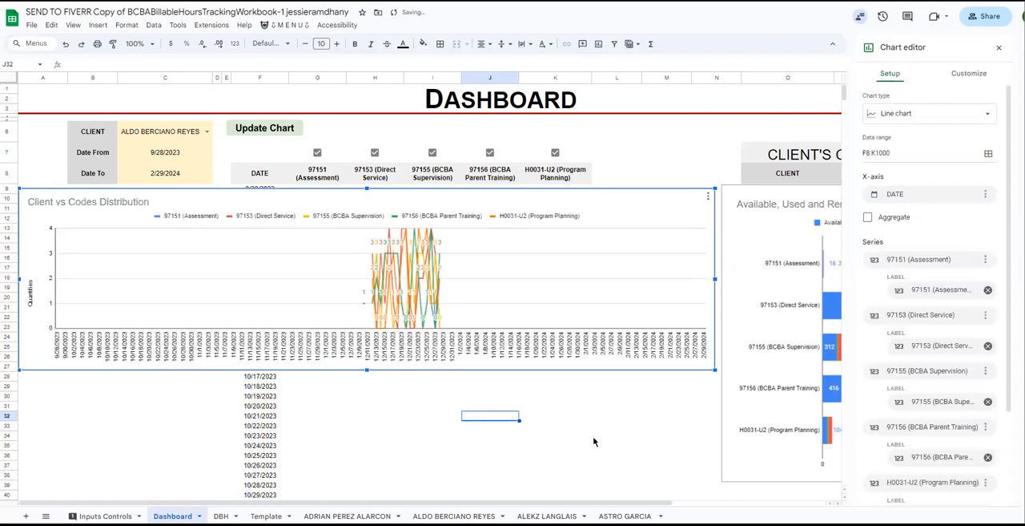
{"action": "left_click", "coordinate": [523, 438]}
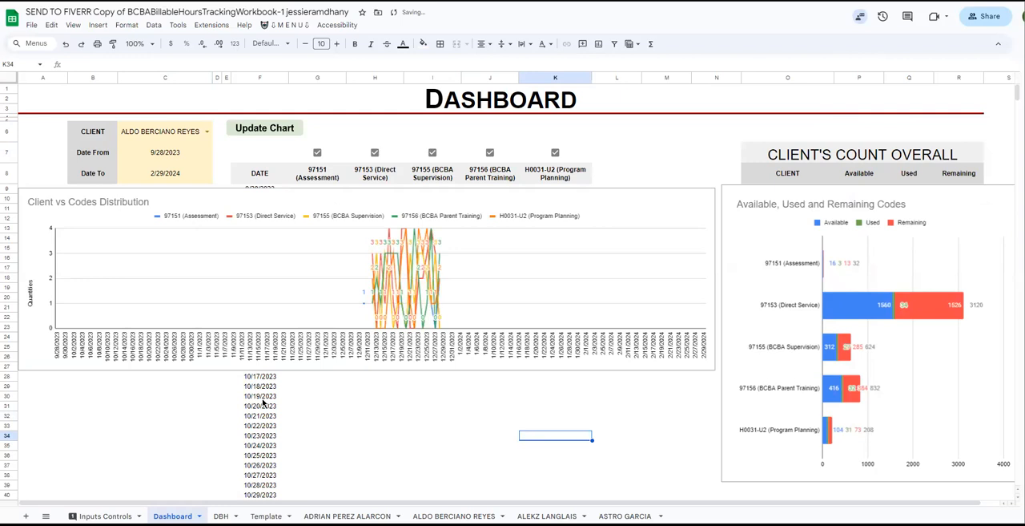
Find the dated rows F82:K102 below the chart and set the Dashboard's Date From to 12/1/2023.
{"action": "scroll", "coordinate": [264, 398], "scroll_direction": "down", "scroll_amount": 15}
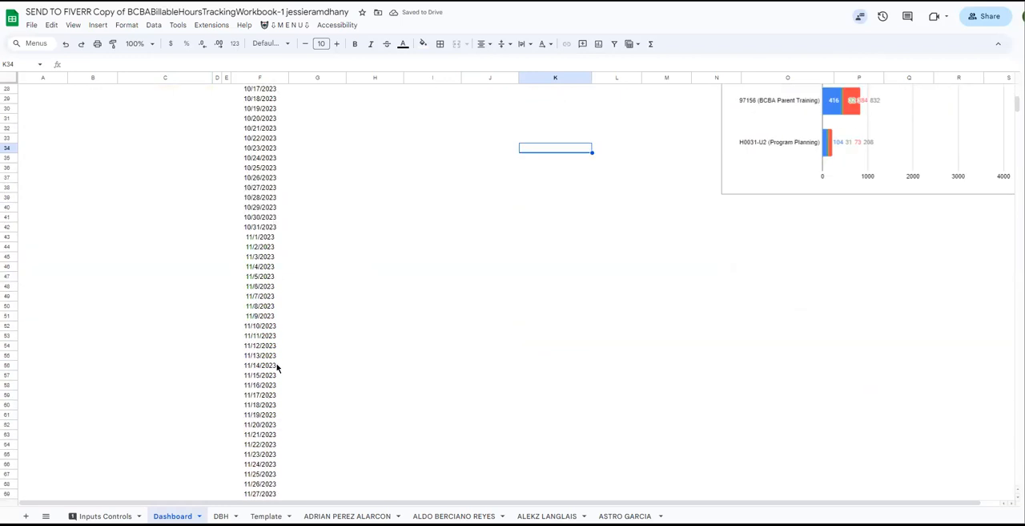
{"action": "left_click_drag", "start_coordinate": [259, 247], "coordinate": [548, 433]}
{"action": "left_click_drag", "start_coordinate": [261, 246], "coordinate": [528, 446]}
{"action": "scroll", "coordinate": [215, 120], "scroll_direction": "up", "scroll_amount": 15}
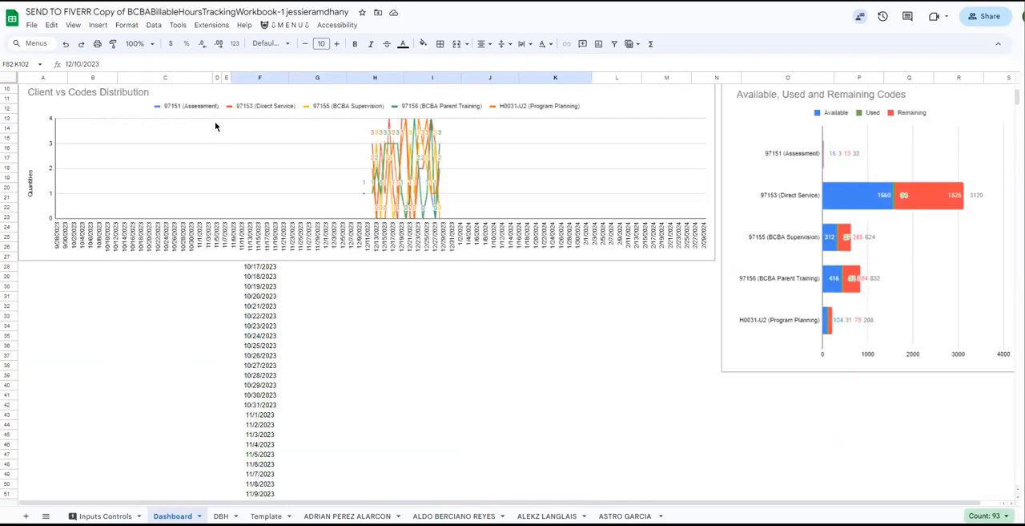
{"action": "left_click", "coordinate": [193, 152]}
{"action": "double_click", "coordinate": [193, 152]}
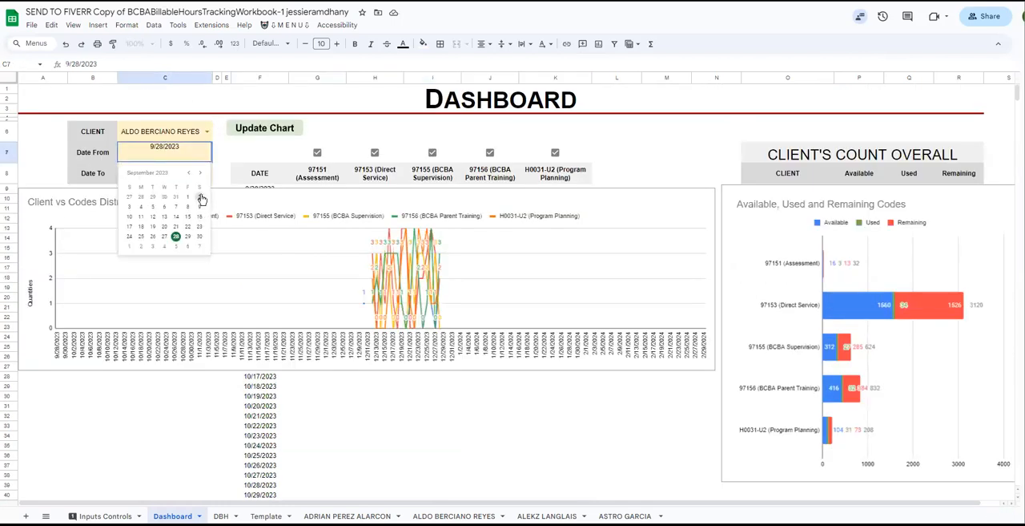
{"action": "left_click", "coordinate": [201, 173]}
{"action": "left_click", "coordinate": [201, 173]}
{"action": "left_click", "coordinate": [201, 174]}
{"action": "left_click", "coordinate": [187, 198]}
Set the Dashboard's Date To to 1/1/2024.
{"action": "double_click", "coordinate": [198, 174]}
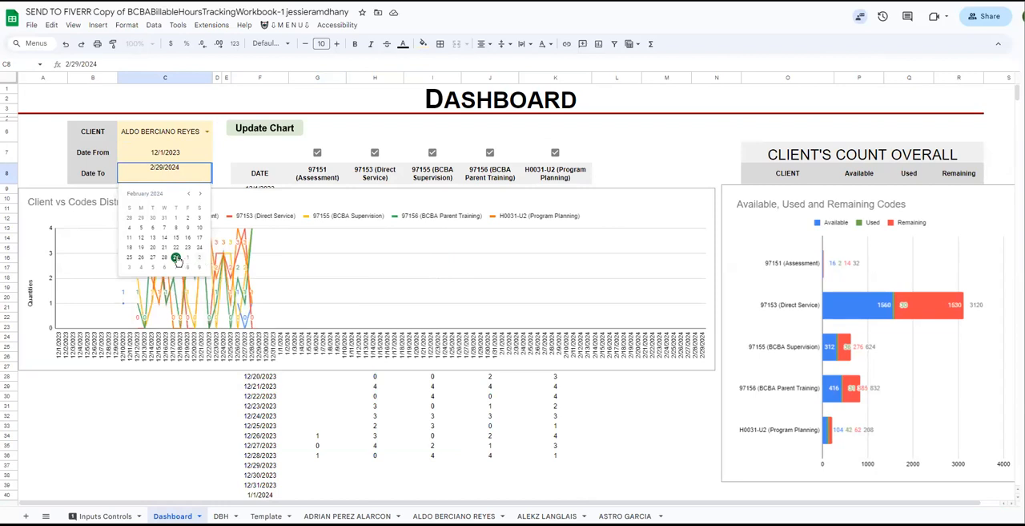
{"action": "left_click", "coordinate": [190, 193]}
{"action": "left_click", "coordinate": [141, 218]}
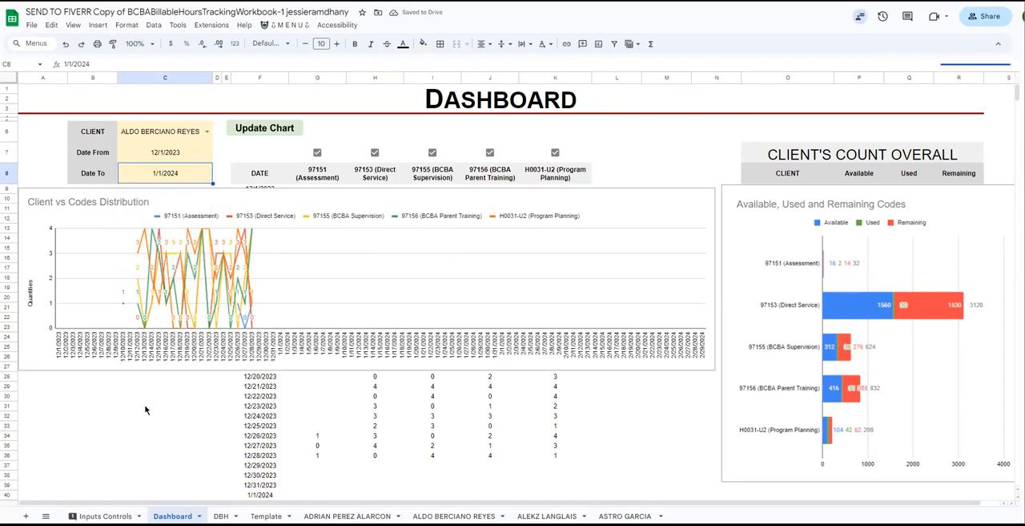
{"action": "left_click", "coordinate": [207, 402]}
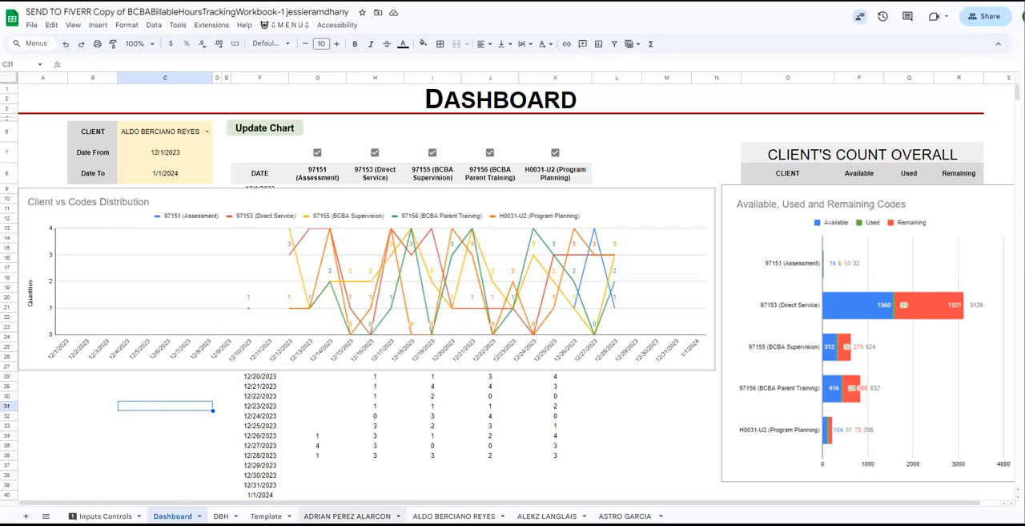
Copy K6:AA10 from the second client's sheet and paste it as formula only at K6 on the third client's sheet.
{"action": "left_click", "coordinate": [454, 515]}
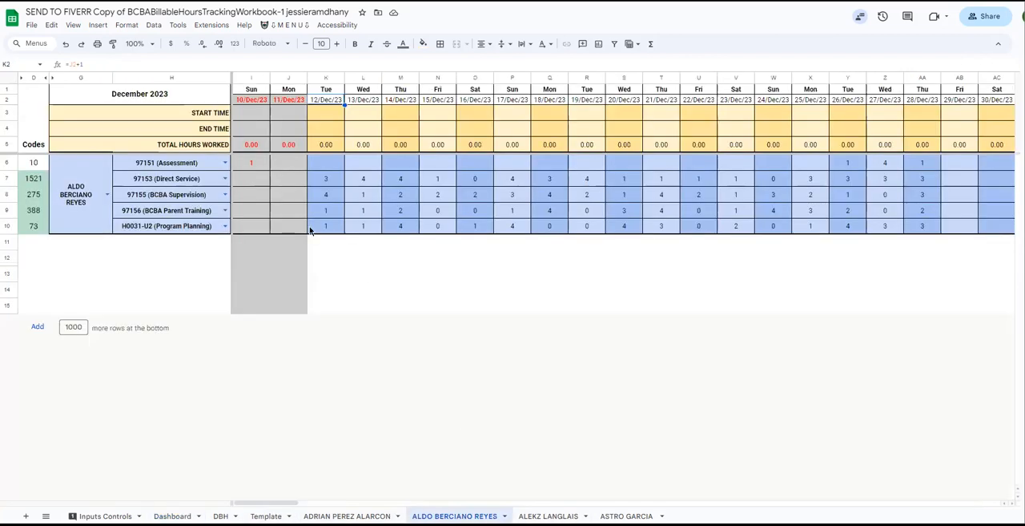
{"action": "left_click_drag", "start_coordinate": [320, 163], "coordinate": [927, 229]}
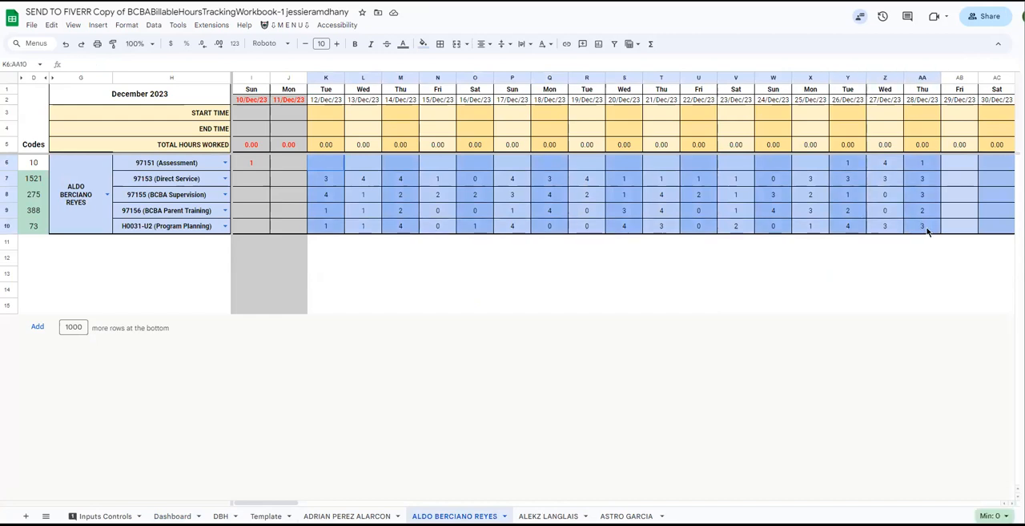
{"action": "left_click", "coordinate": [629, 515]}
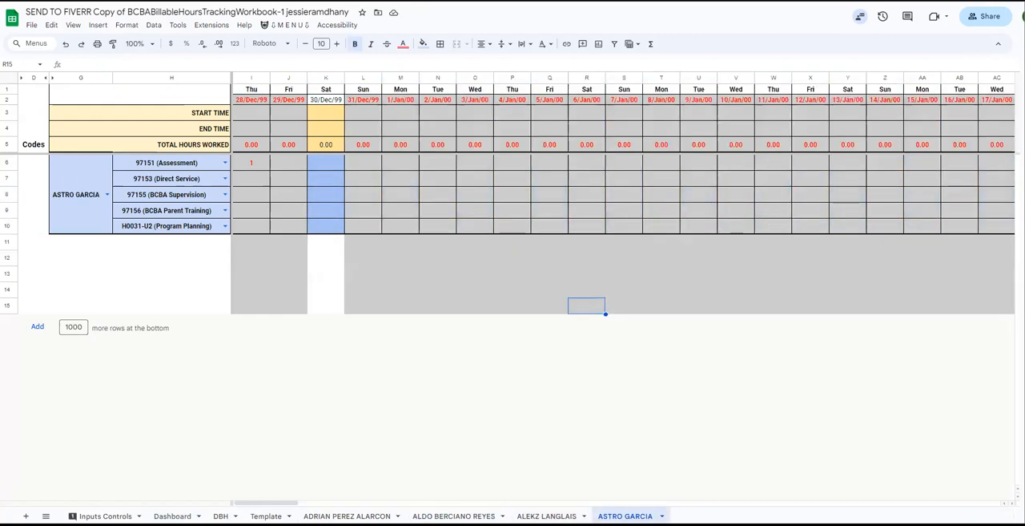
{"action": "key", "text": "ctrl+shift+Page_Up"}
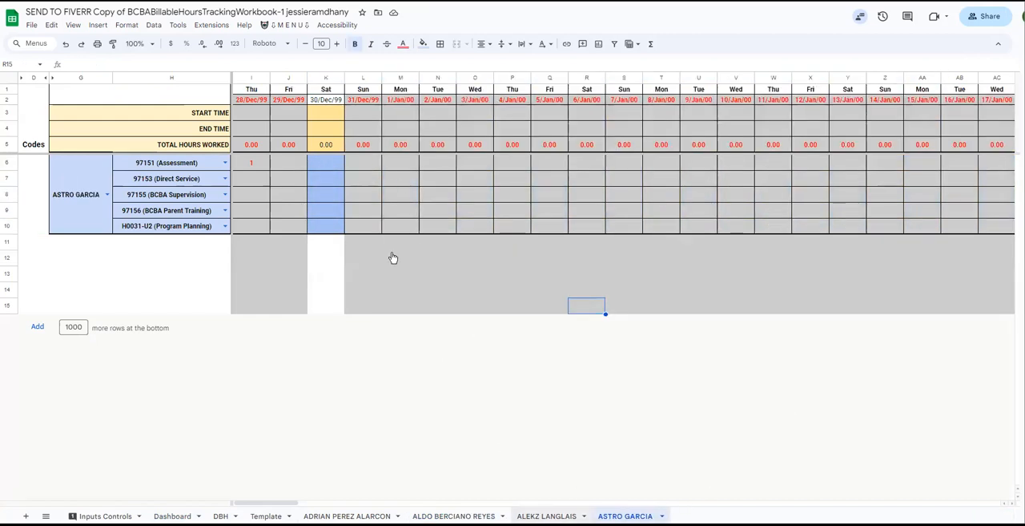
{"action": "left_click", "coordinate": [322, 168]}
{"action": "right_click", "coordinate": [323, 168]}
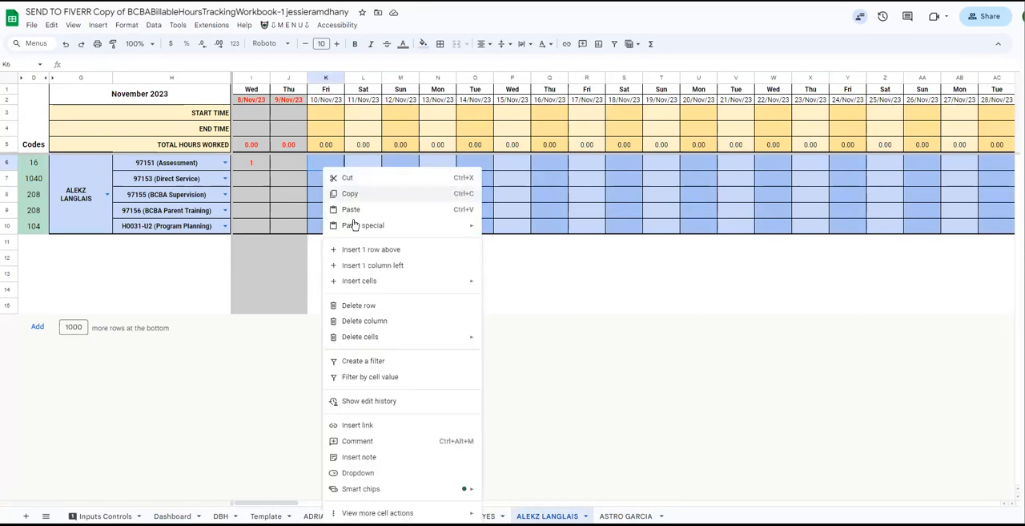
{"action": "mouse_move", "coordinate": [361, 232]}
{"action": "left_click", "coordinate": [572, 262]}
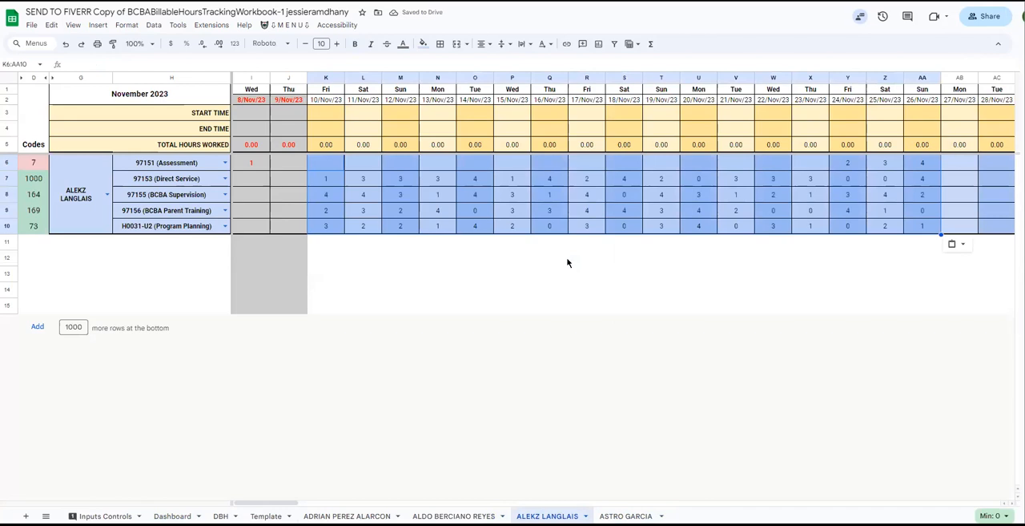
Switch the Dashboard's client to the third one offered.
{"action": "left_click", "coordinate": [172, 515]}
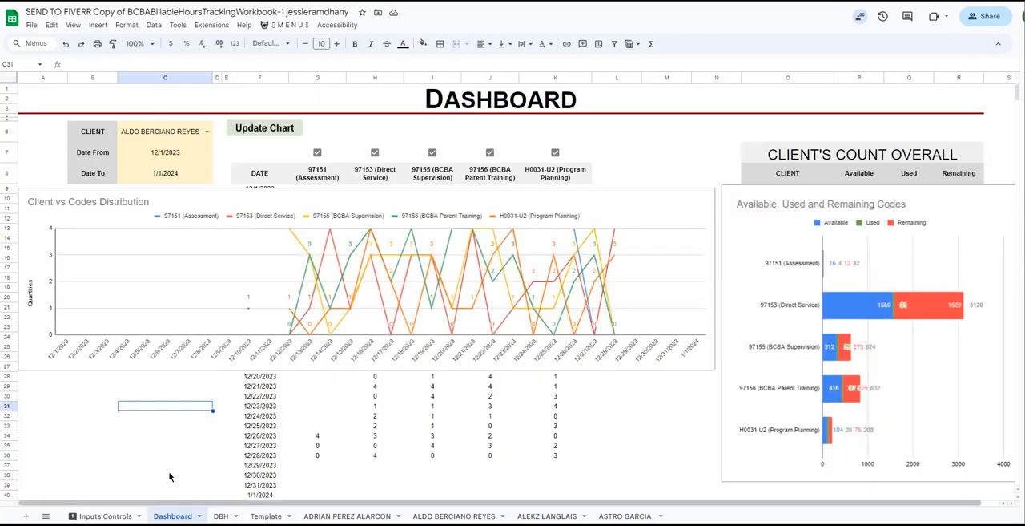
{"action": "left_click", "coordinate": [207, 132]}
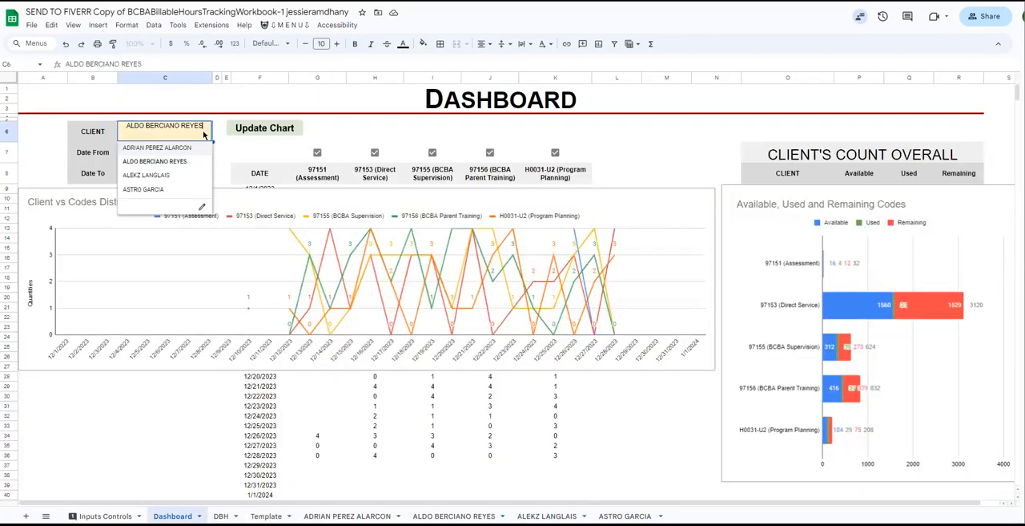
{"action": "left_click", "coordinate": [185, 173]}
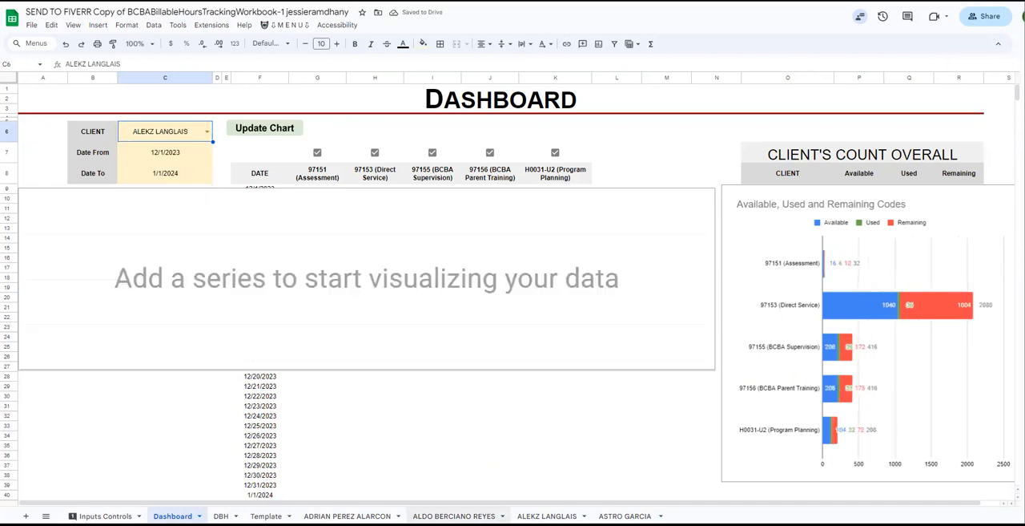
Check the first active date on the third client's sheet and set the Dashboard's Date From to 11/1/2023.
{"action": "left_click", "coordinate": [547, 515]}
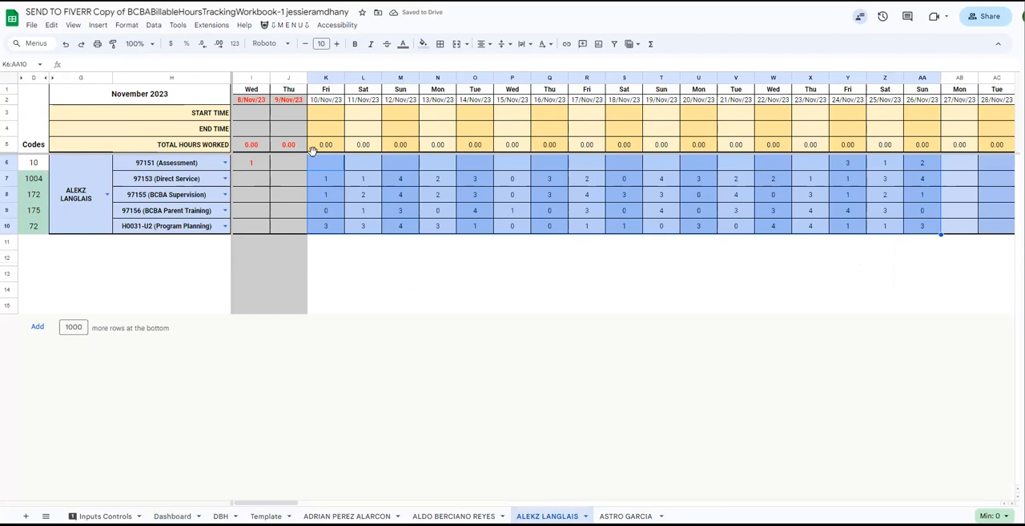
{"action": "left_click", "coordinate": [324, 102]}
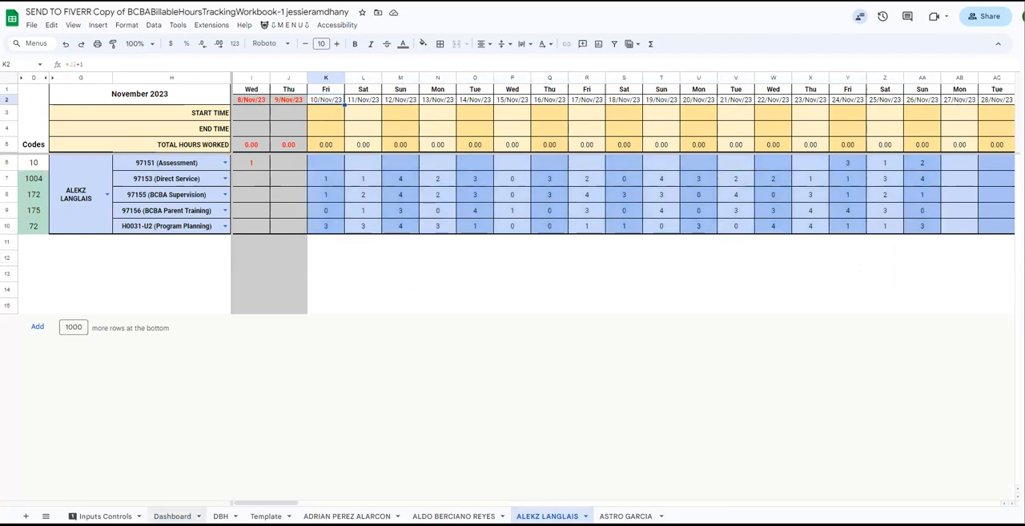
{"action": "left_click", "coordinate": [172, 515]}
{"action": "double_click", "coordinate": [189, 154]}
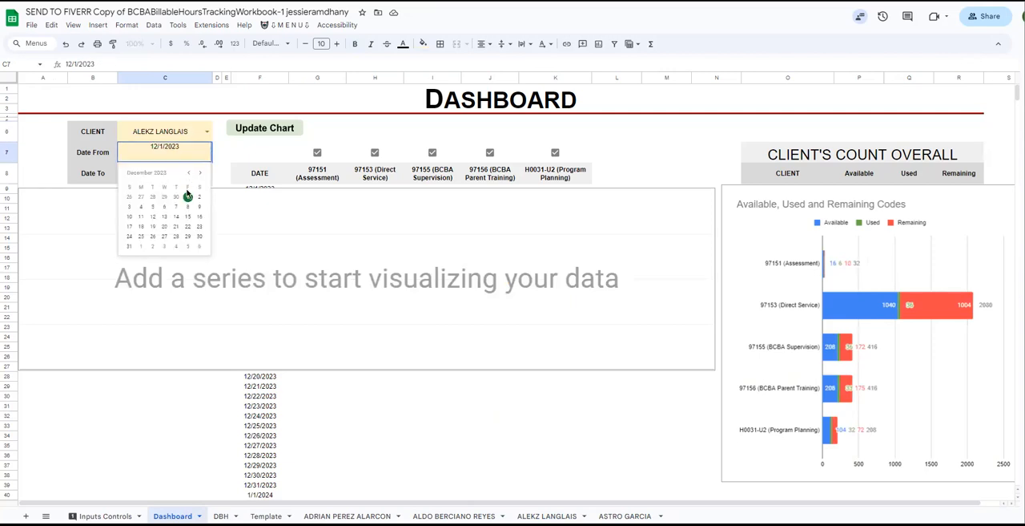
{"action": "left_click", "coordinate": [187, 173]}
{"action": "left_click", "coordinate": [164, 197]}
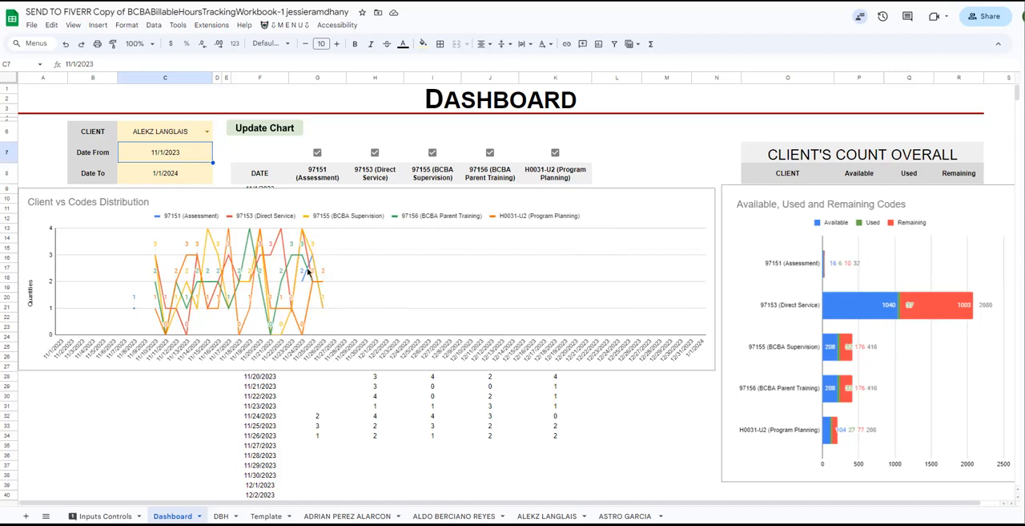
Make a copy of the whole workbook under the suggested name.
{"action": "left_click", "coordinate": [31, 25]}
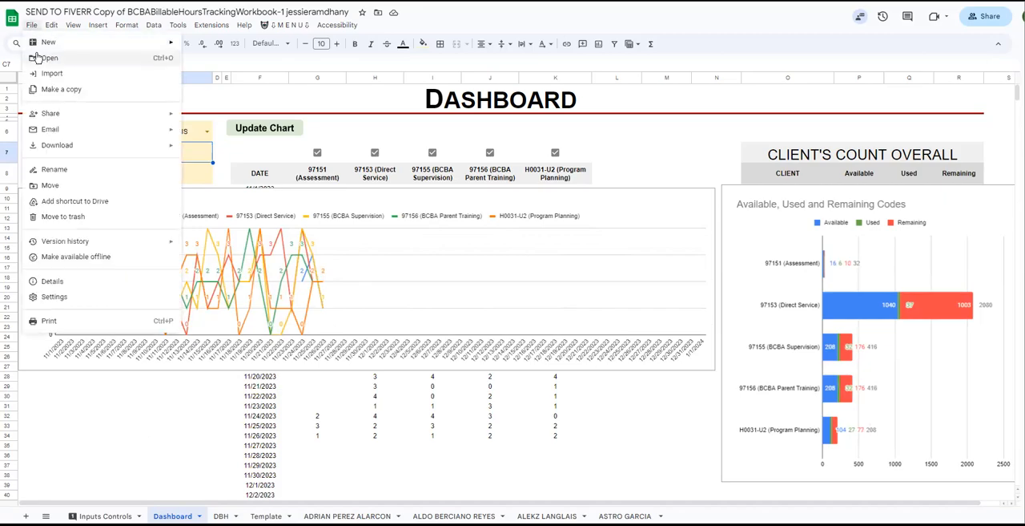
{"action": "left_click", "coordinate": [57, 90]}
{"action": "left_click", "coordinate": [566, 412]}
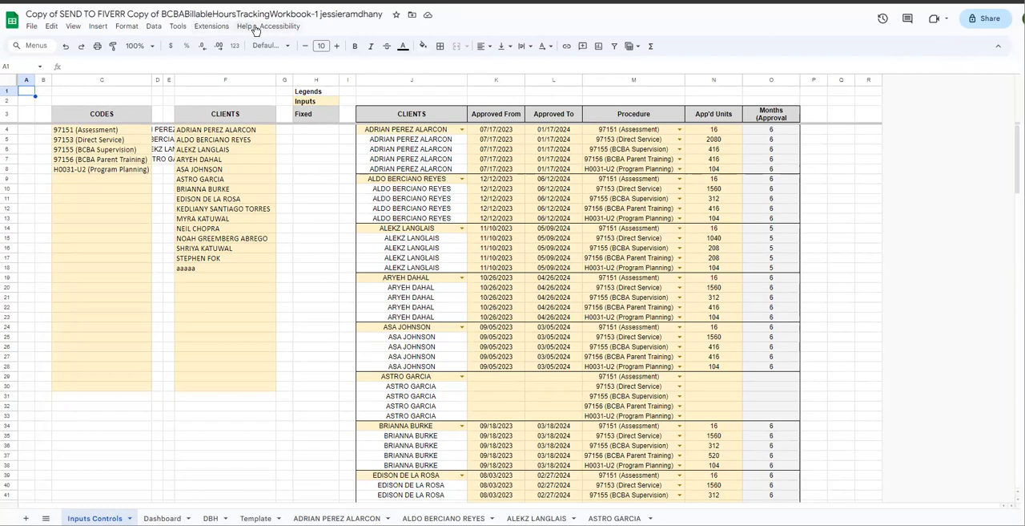
Run Update Chart from the copied workbook's custom commands and agree to authorize its script.
{"action": "left_click", "coordinate": [296, 168]}
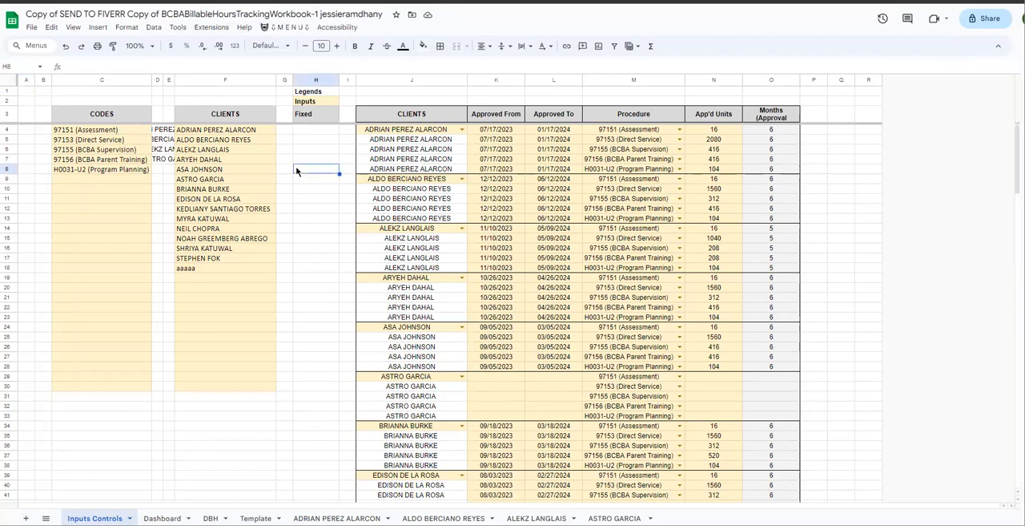
{"action": "left_click", "coordinate": [290, 28]}
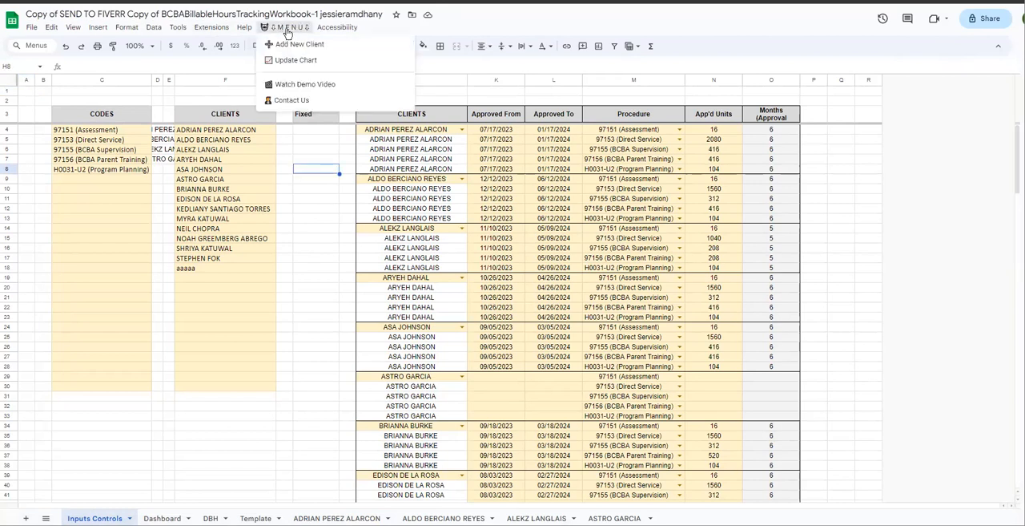
{"action": "left_click", "coordinate": [301, 61]}
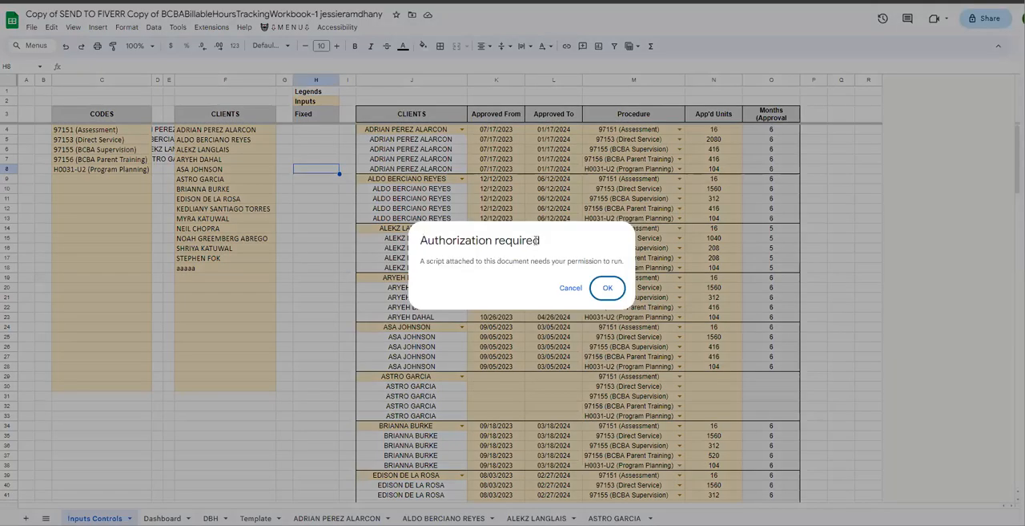
{"action": "triple_click", "coordinate": [537, 240]}
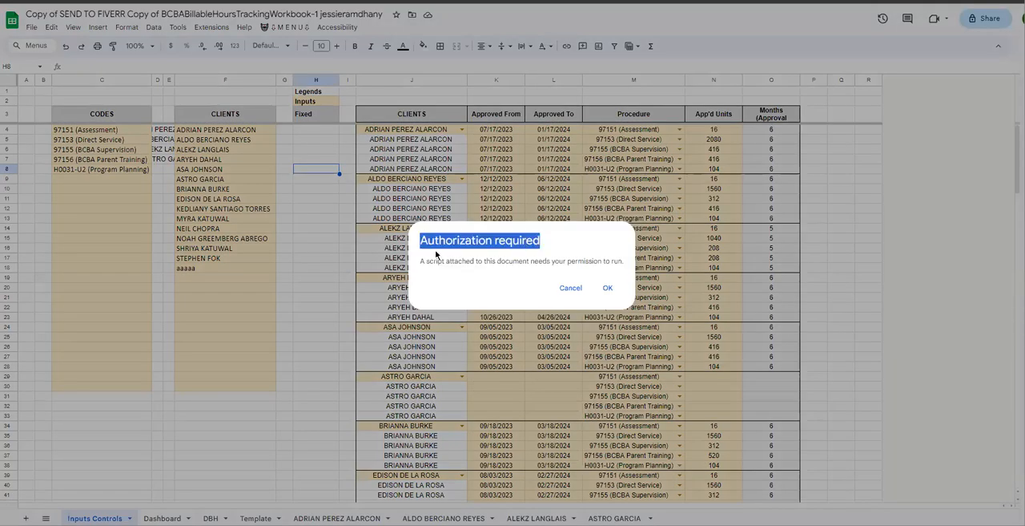
{"action": "left_click", "coordinate": [608, 288]}
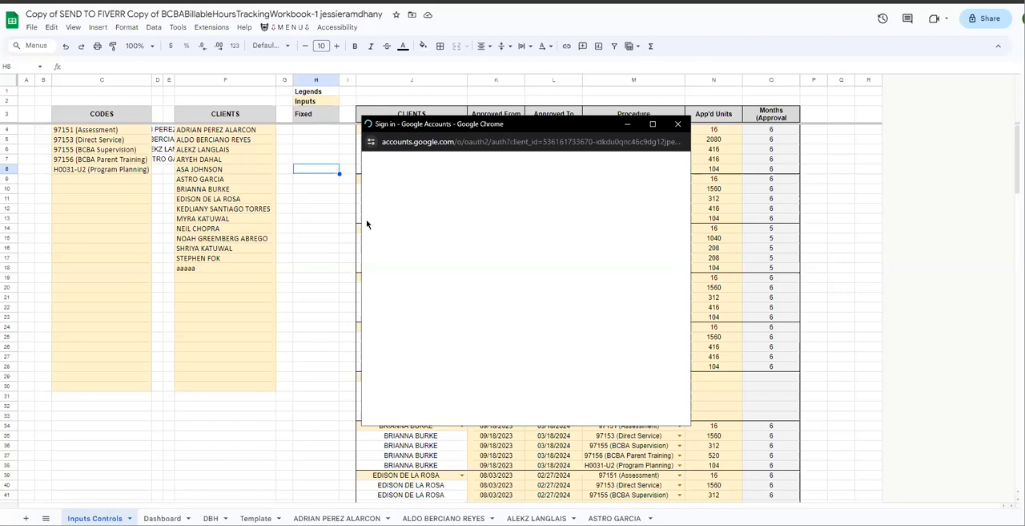
Choose the Google account, continue past the unverified-app warning, allow the script's access, and run Update Chart again.
{"action": "left_click", "coordinate": [423, 266]}
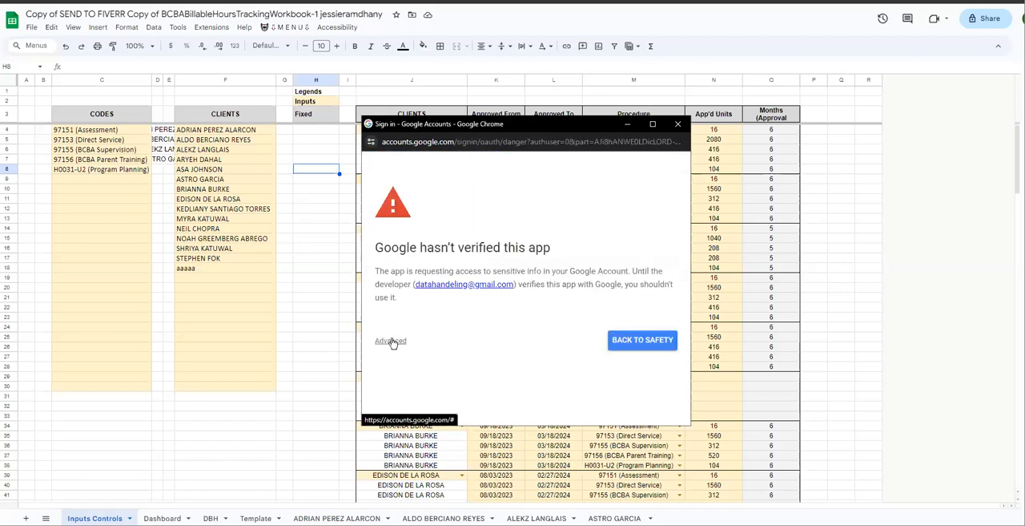
{"action": "left_click", "coordinate": [391, 340]}
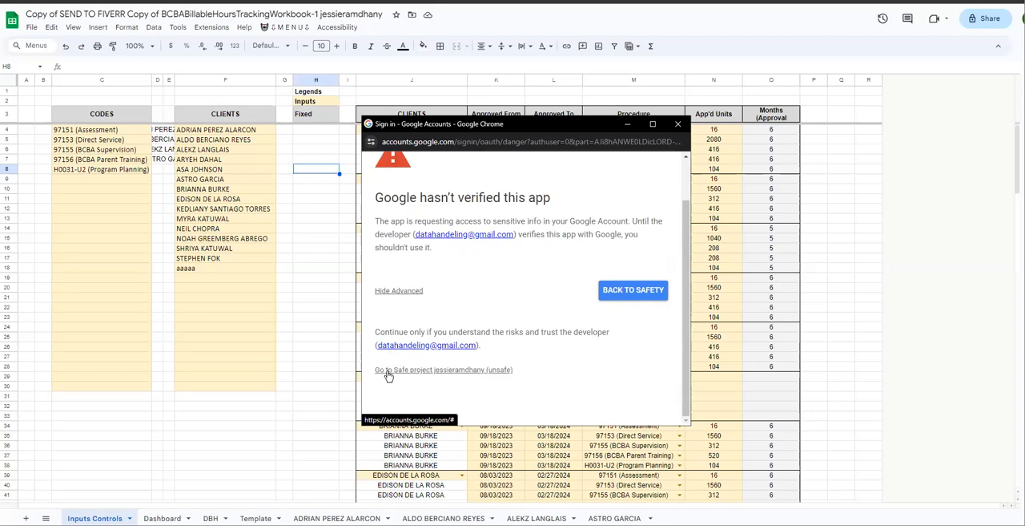
{"action": "left_click", "coordinate": [388, 371]}
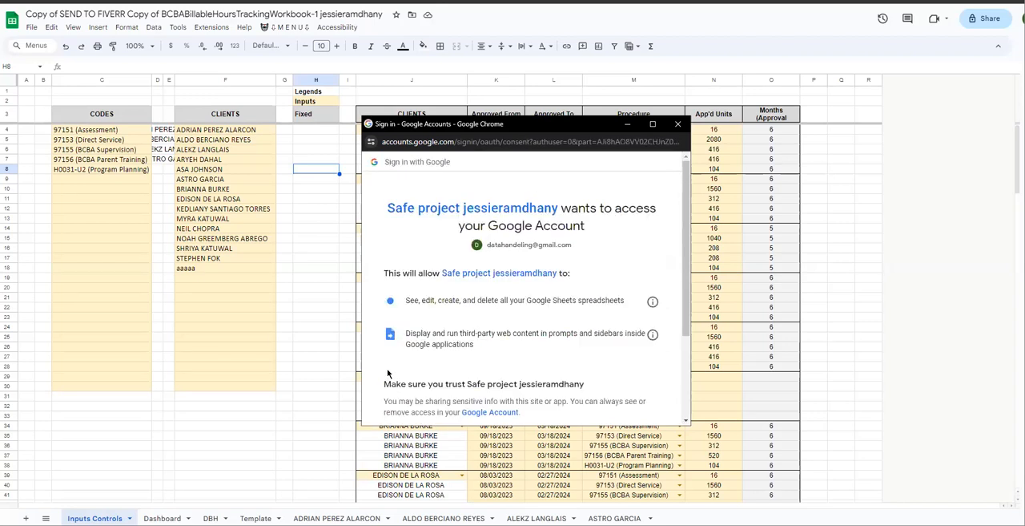
{"action": "scroll", "coordinate": [516, 366], "scroll_direction": "down", "scroll_amount": 3}
{"action": "left_click", "coordinate": [605, 359]}
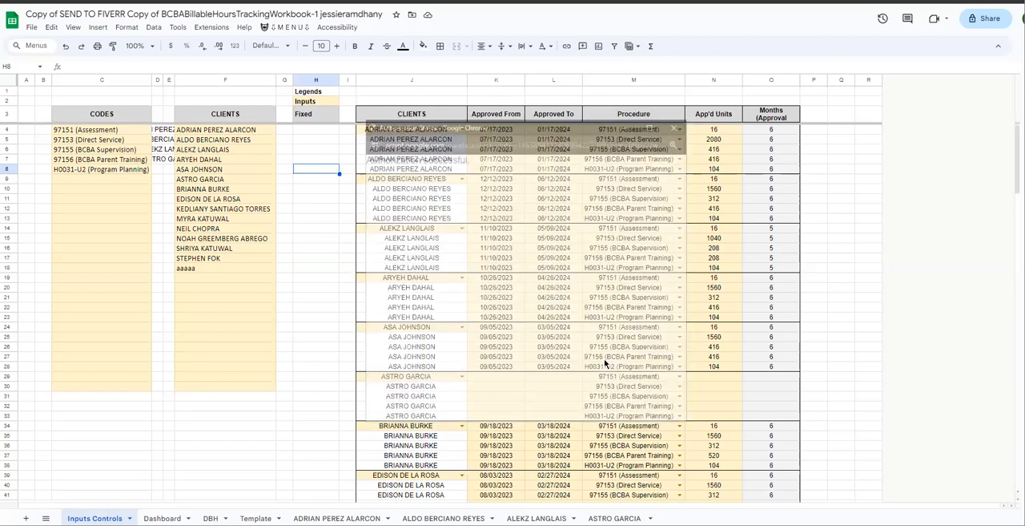
{"action": "left_click", "coordinate": [290, 27]}
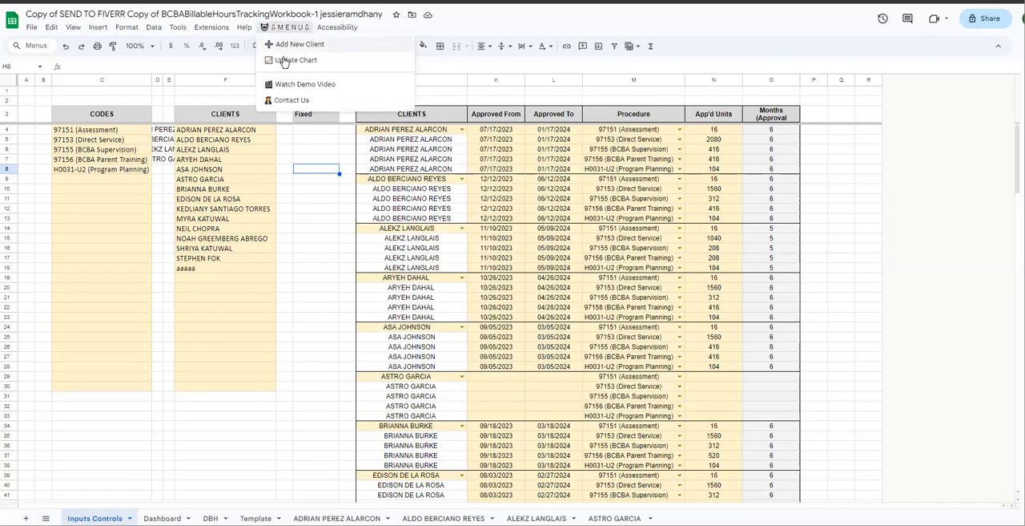
{"action": "left_click", "coordinate": [283, 62]}
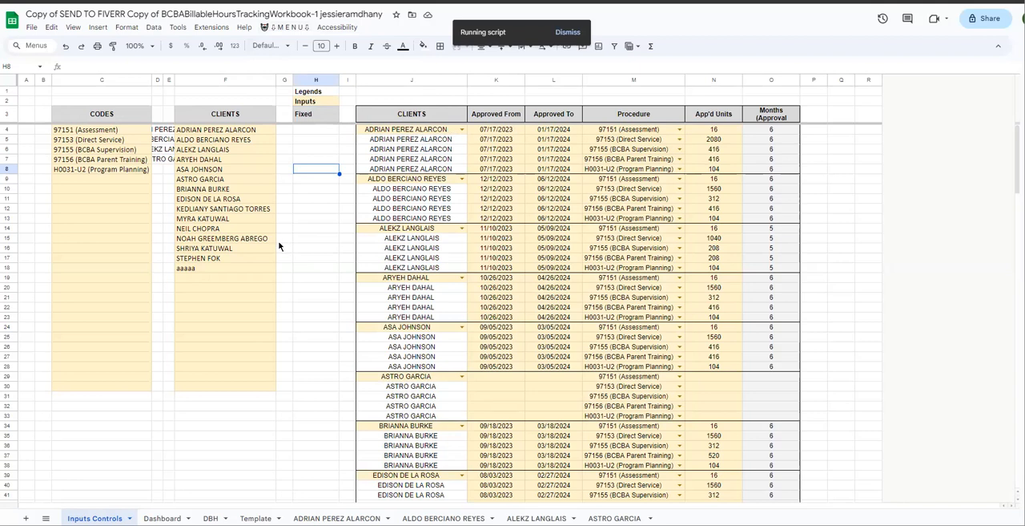